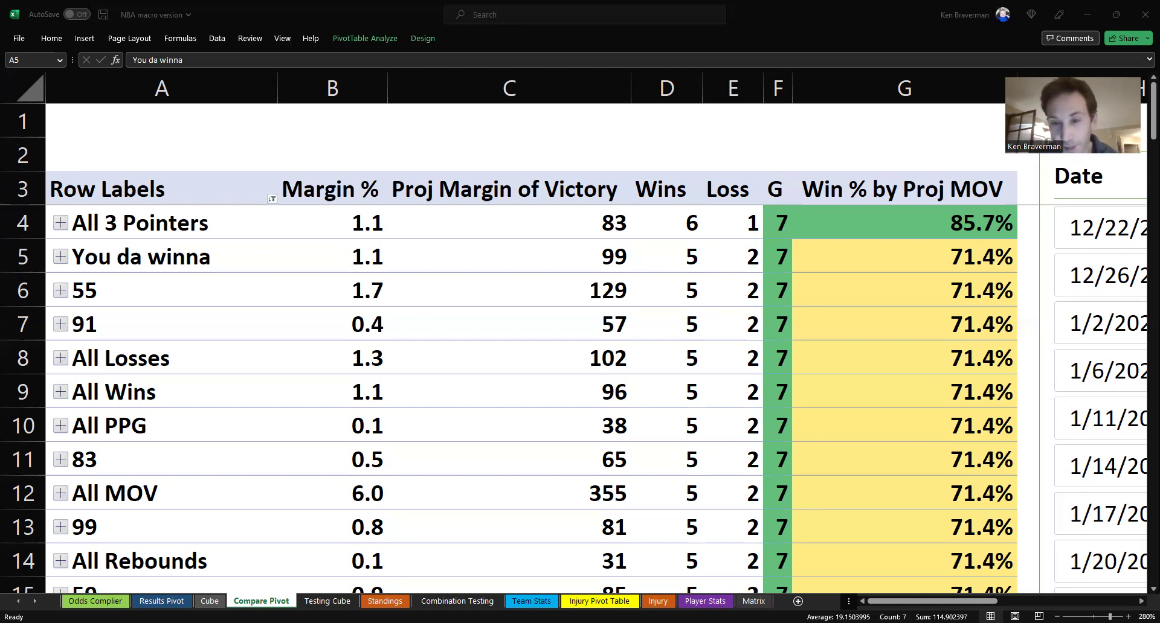
- Switch to the NFL 2022 workbook and review the projected picks for the 49ers–Eagles and Chiefs–Bengals games
key(alt+Tab)
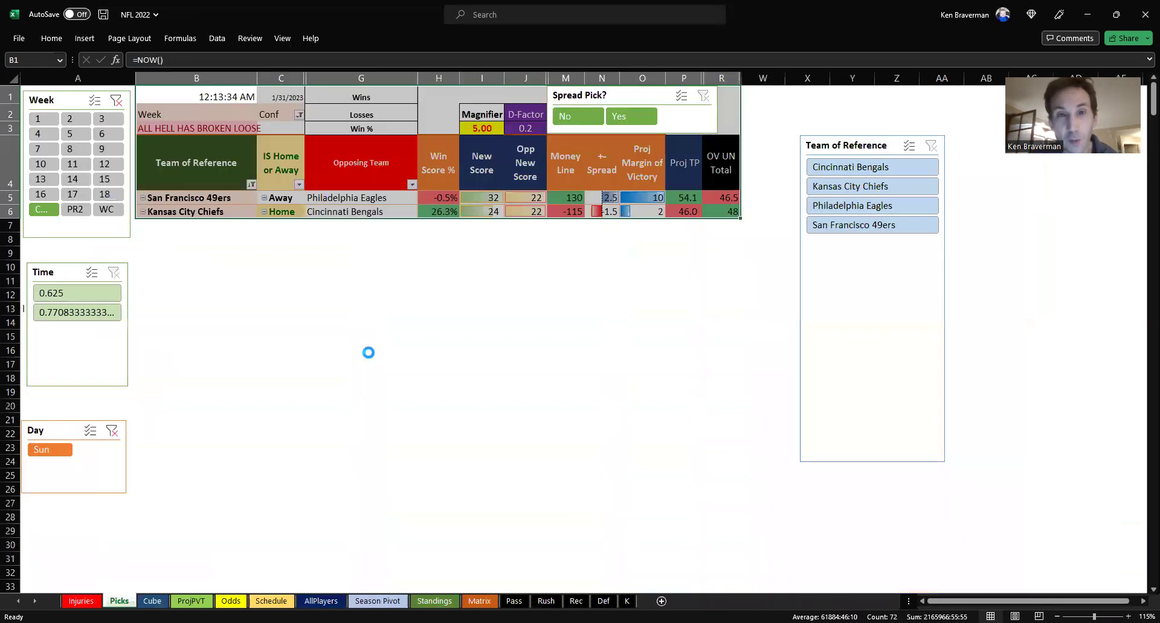
scroll(368, 353, up, 2)
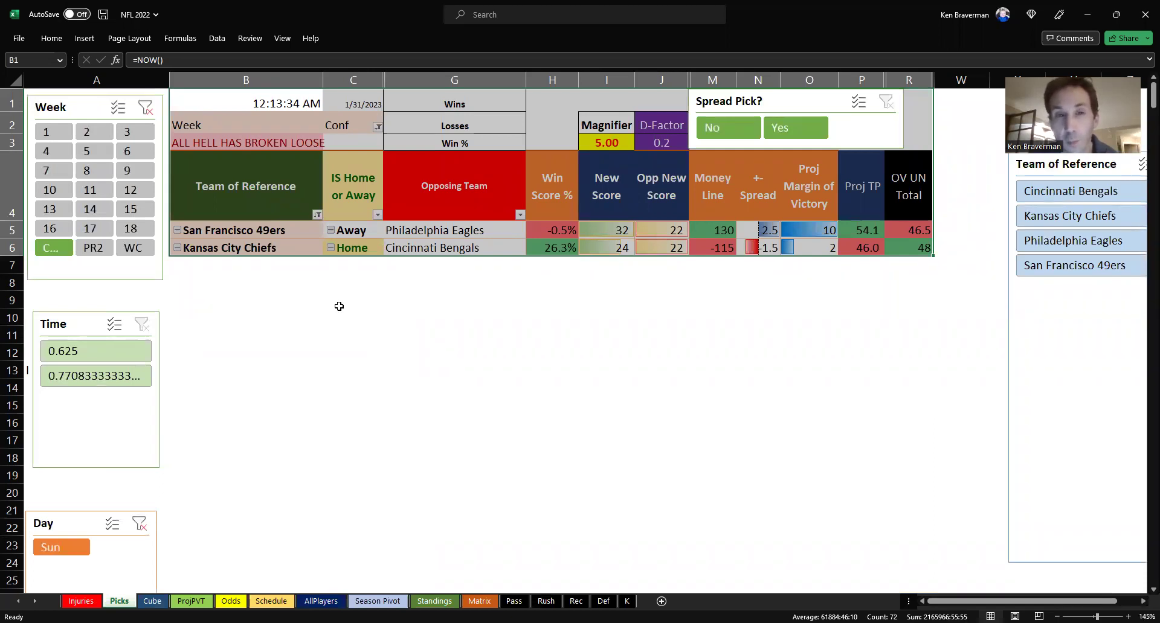
click(273, 232)
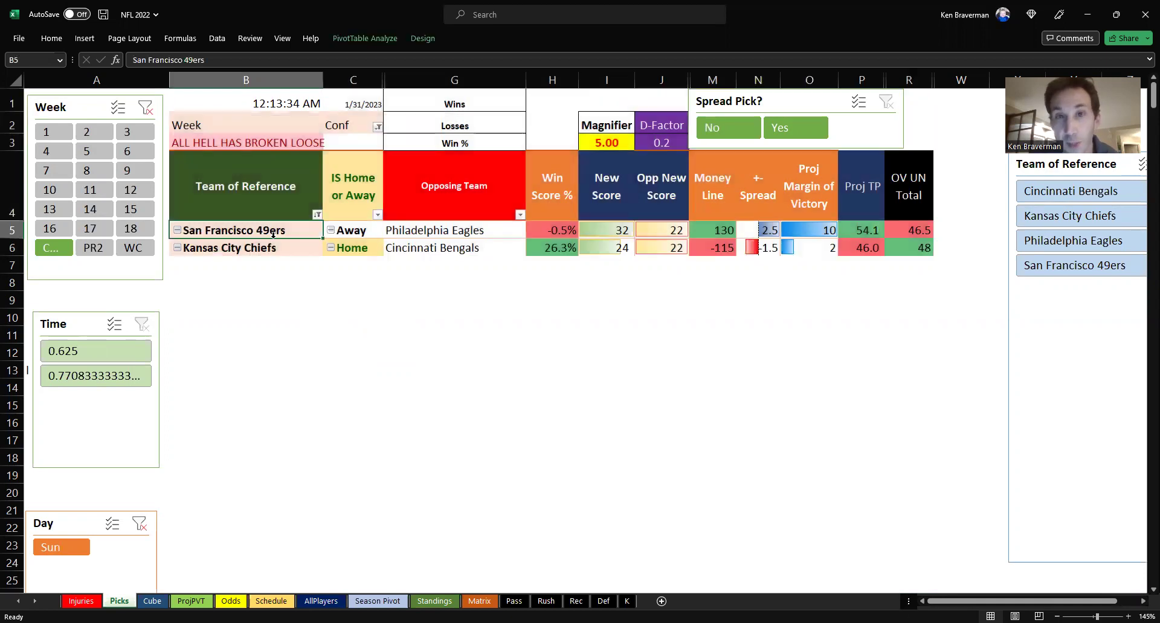
scroll(316, 310, up, 2)
scroll(324, 303, down, 1)
scroll(383, 303, up, 2)
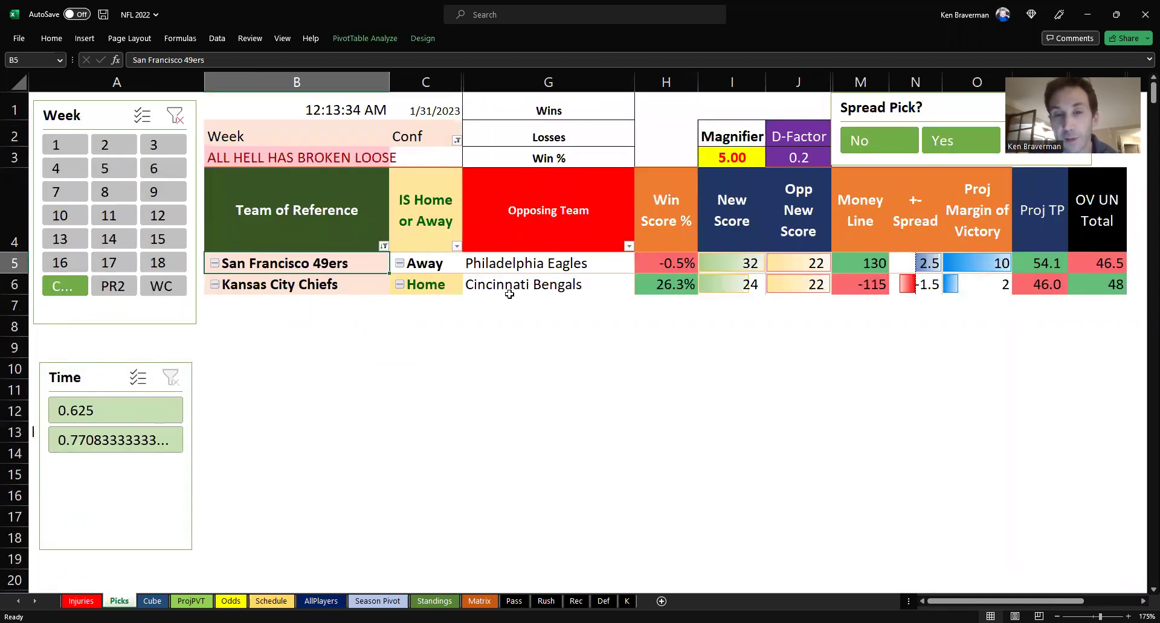
click(556, 284)
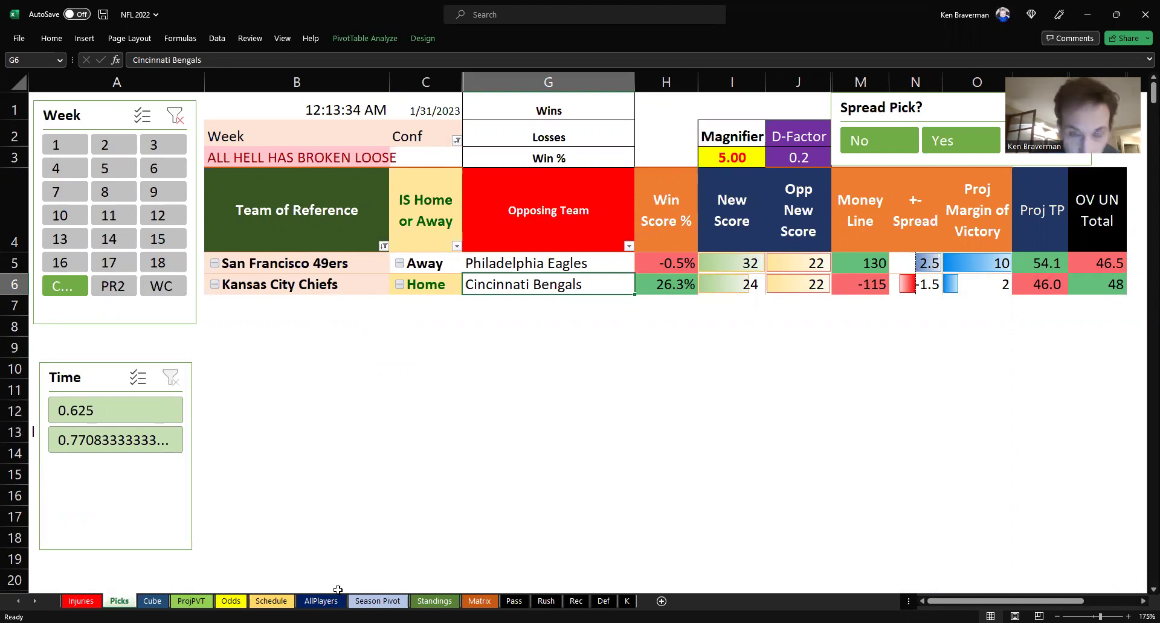
click(328, 459)
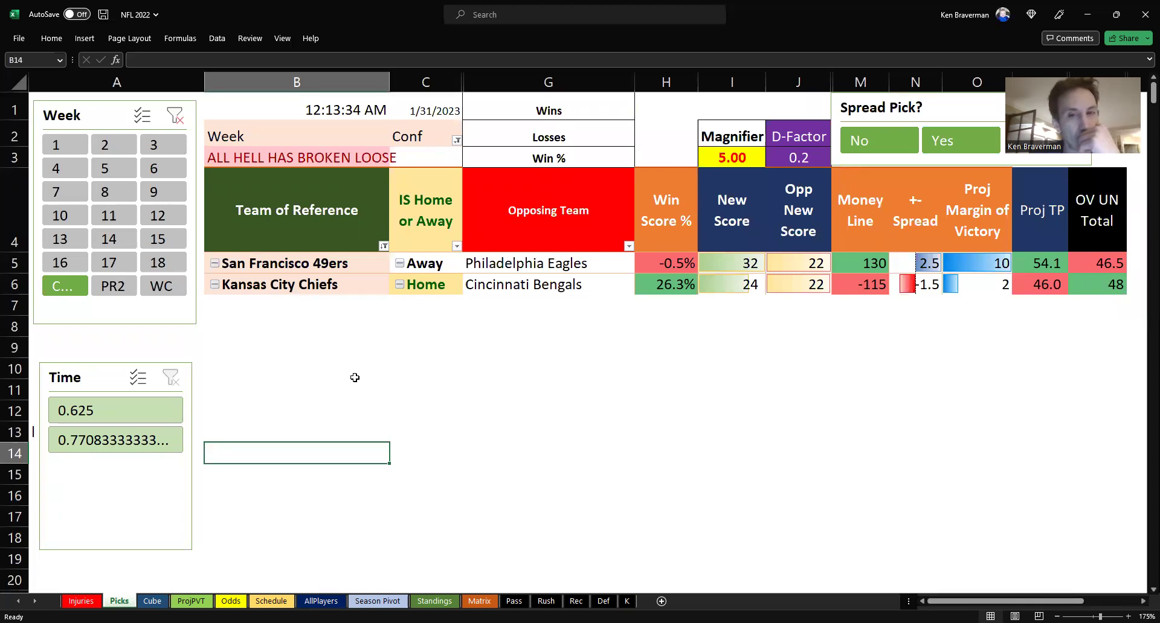
- Close the NFL 2022 and NHL workbooks, saving their changes
click(1143, 15)
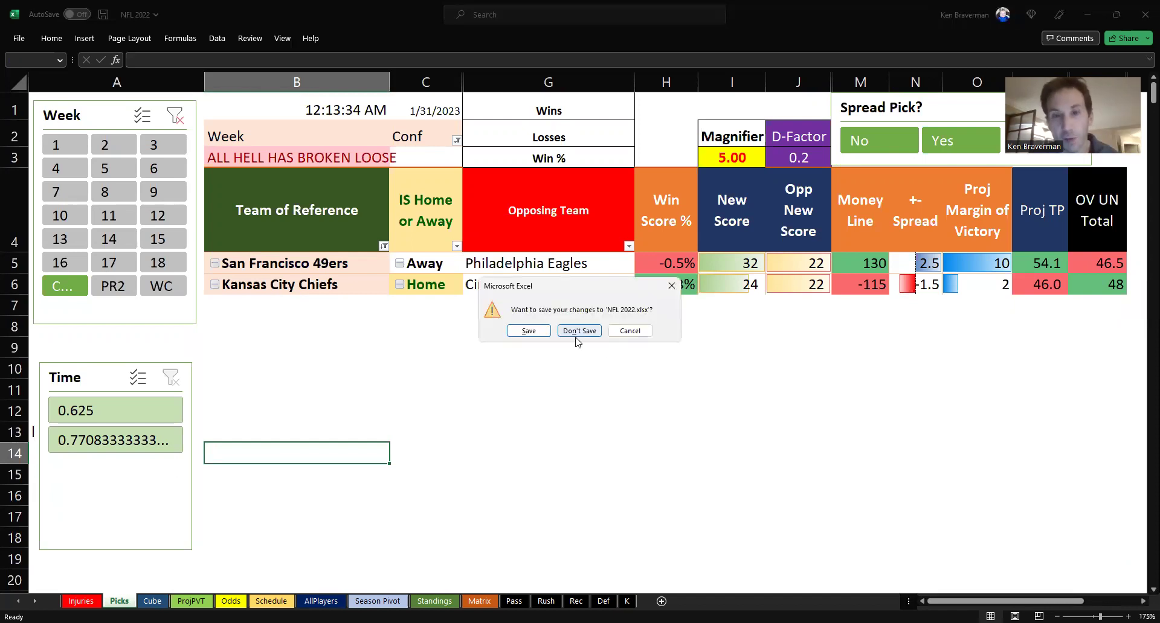
click(533, 330)
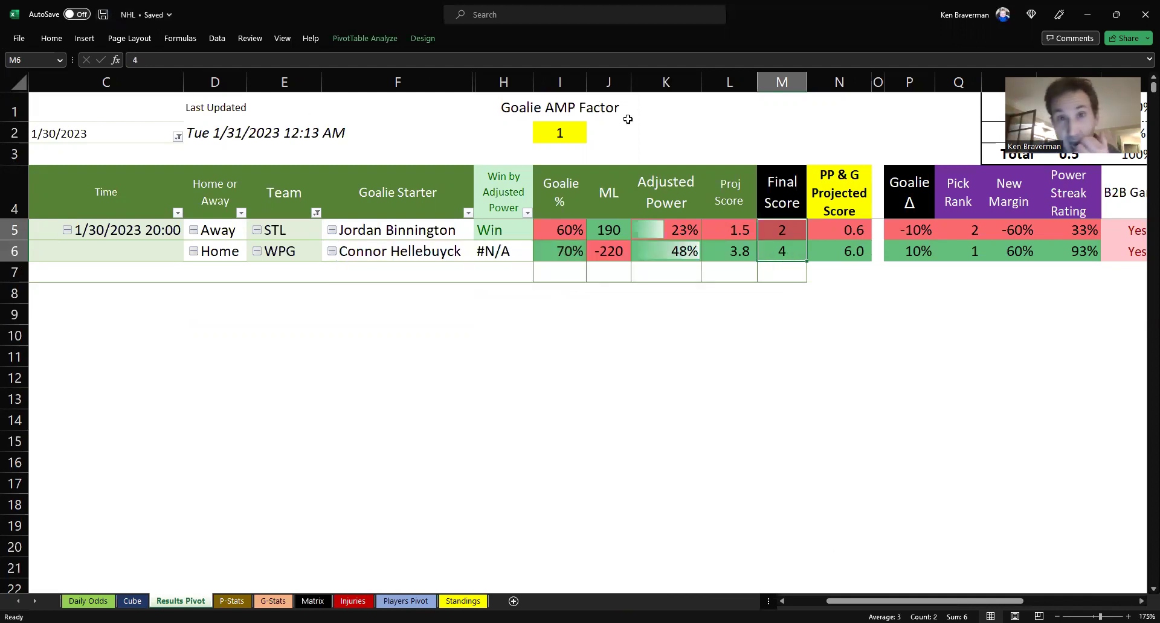
click(439, 271)
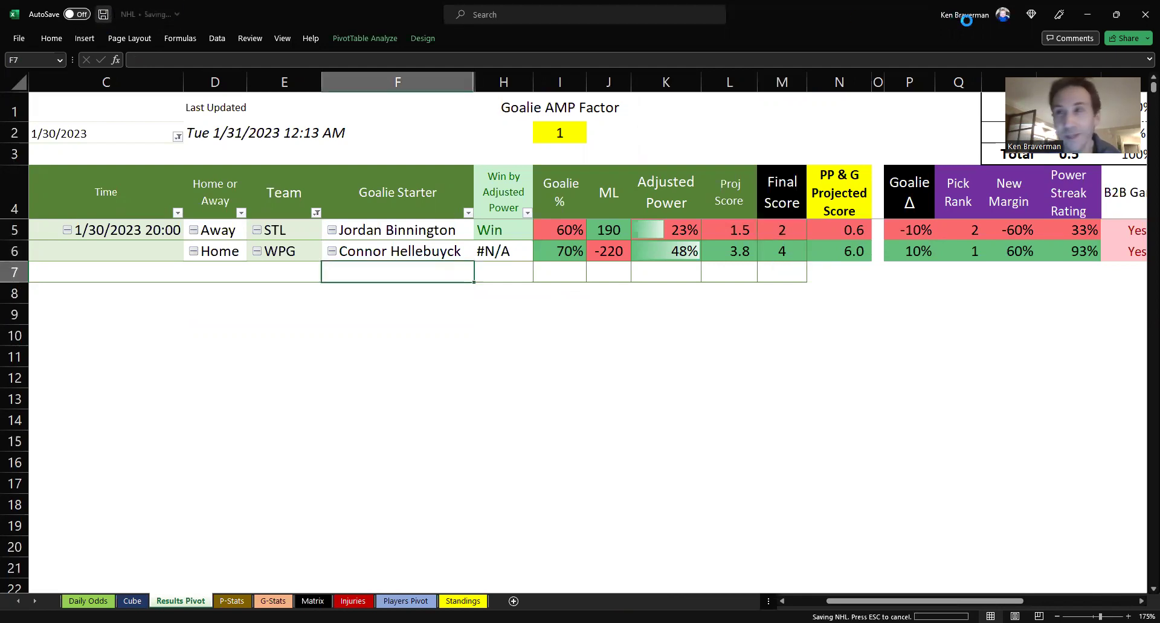
click(1141, 24)
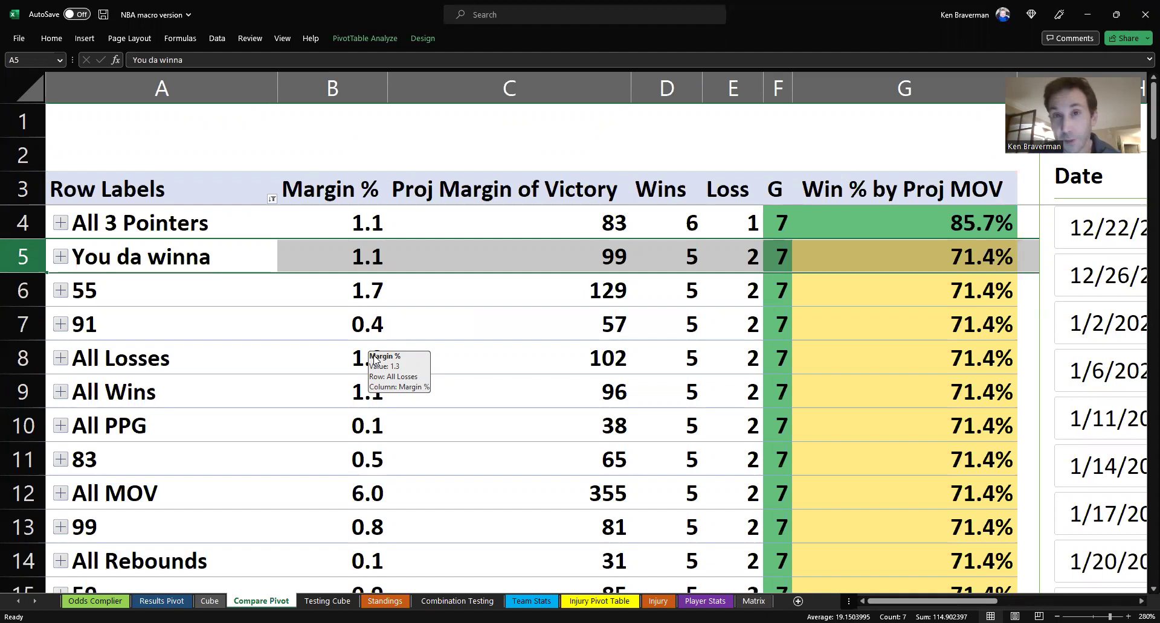
- Highlight the All 3 Pointers margins in the comparison pivot, and refresh the pivot table on the Results Pivot sheet
drag(196, 225, 573, 228)
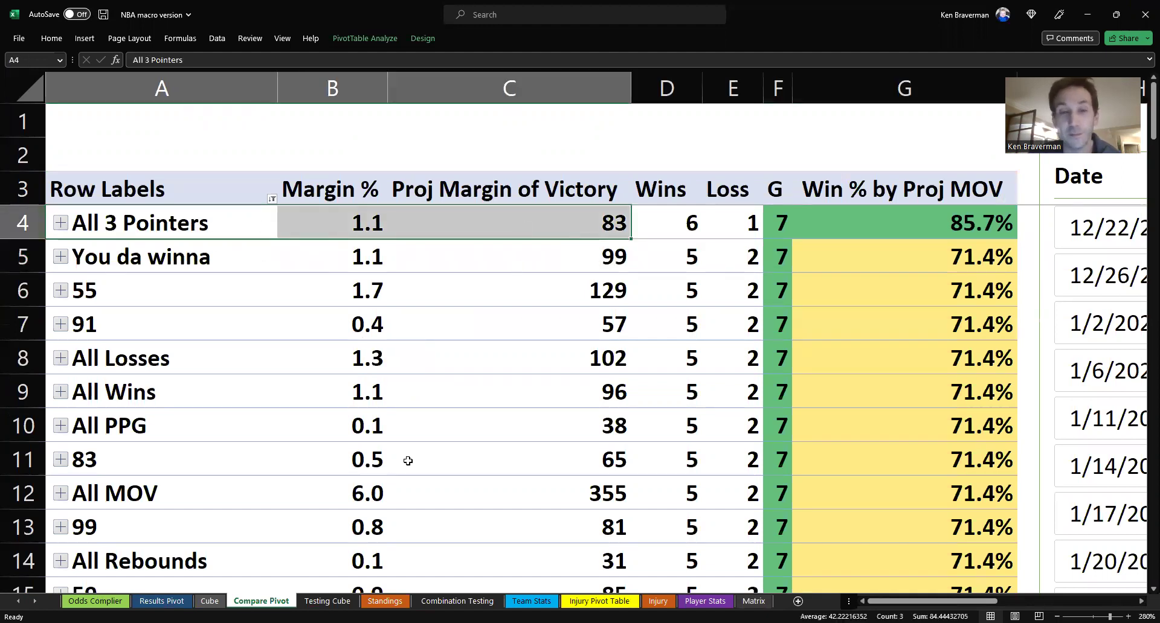
key(ctrl+Page_Up)
key(ctrl+Page_Up)
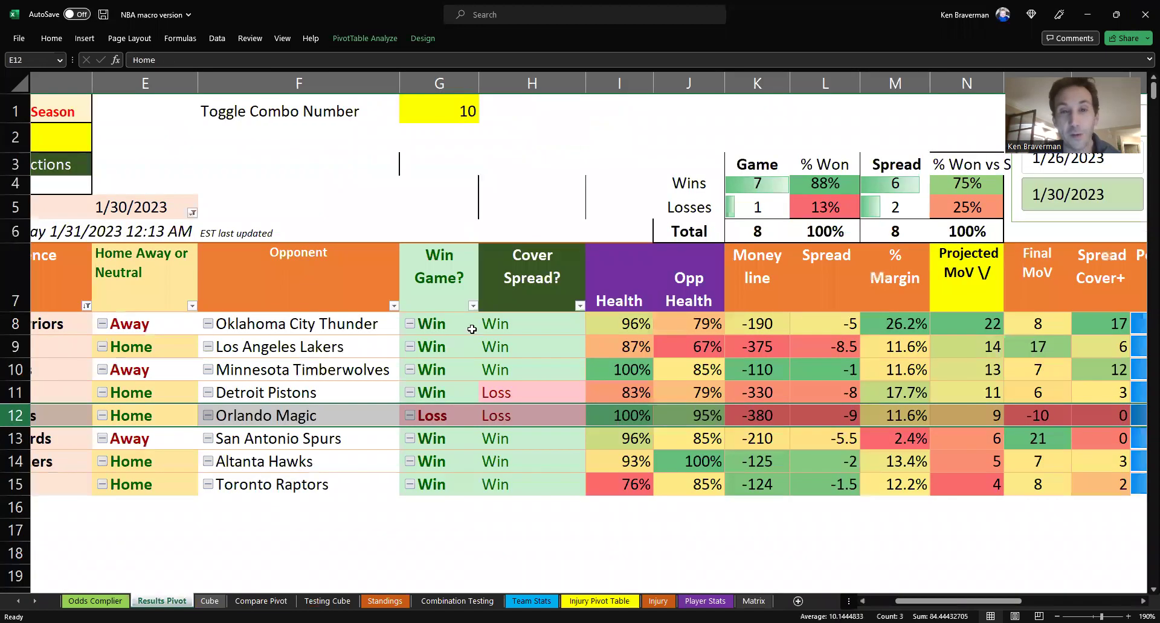
right_click(471, 330)
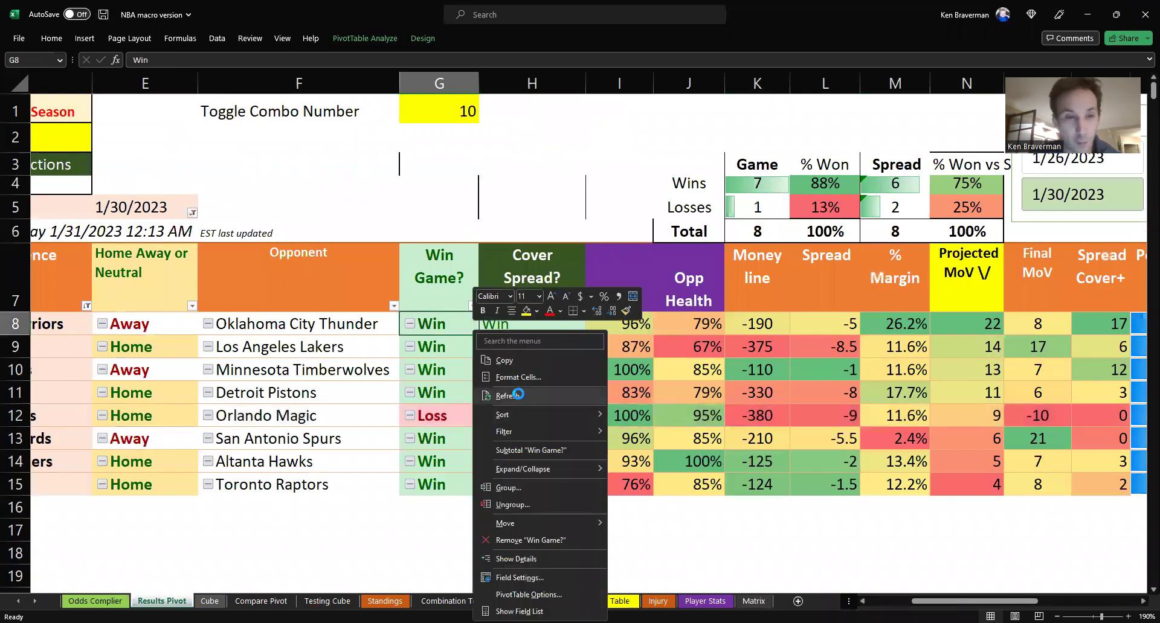
click(517, 395)
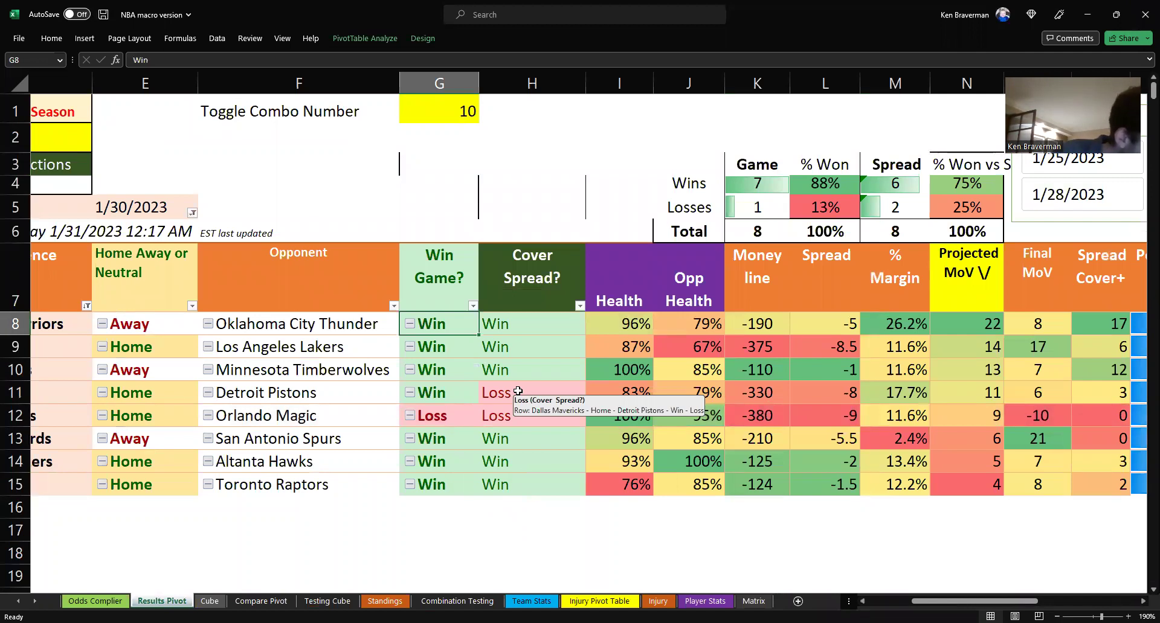
- On the Cube sheet, set the 30-Jan results to 119 for the Altanta Hawks and 121 for the Portland Trailblazers
drag(959, 600, 927, 601)
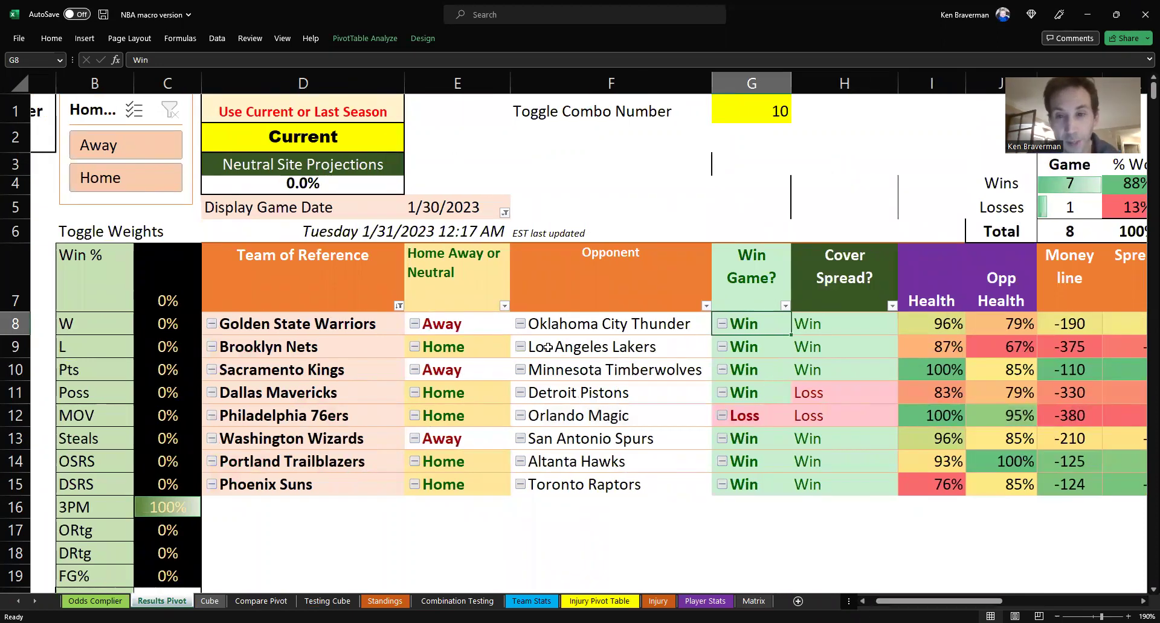
scroll(545, 347, down, 1)
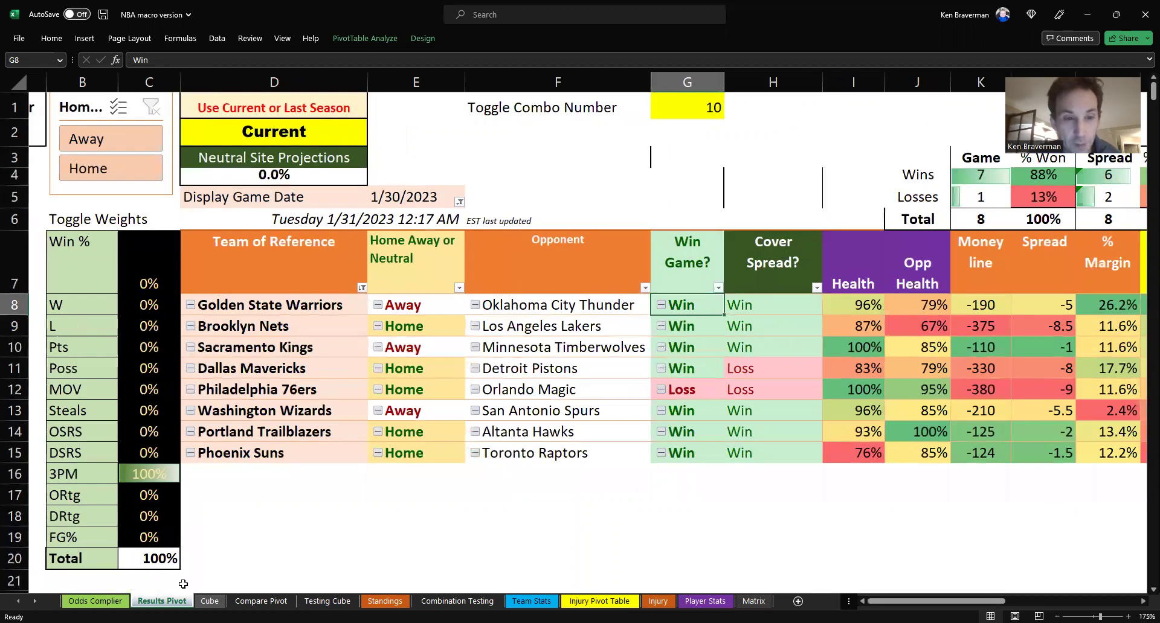
click(210, 601)
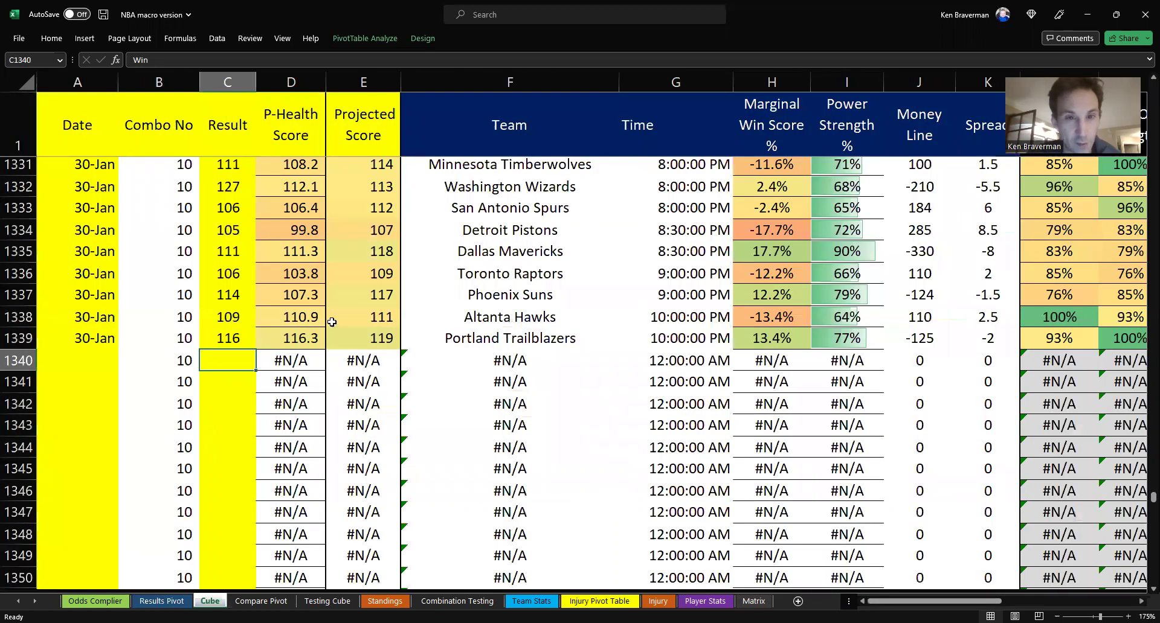
key(Up)
key(Up)
text(119)
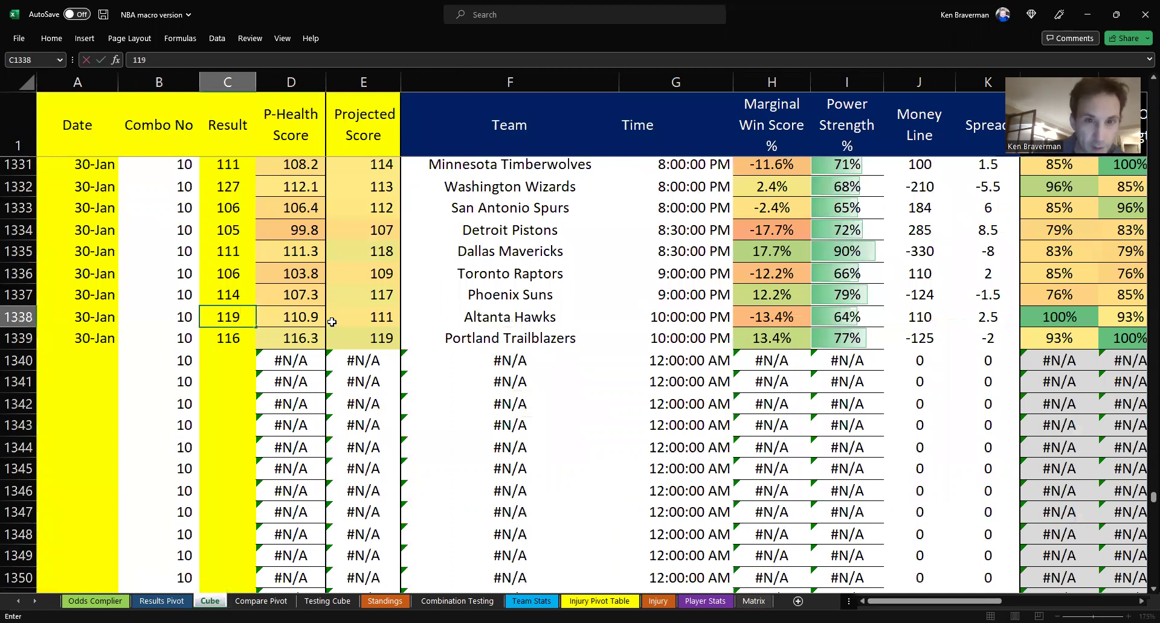
key(Return)
text(121)
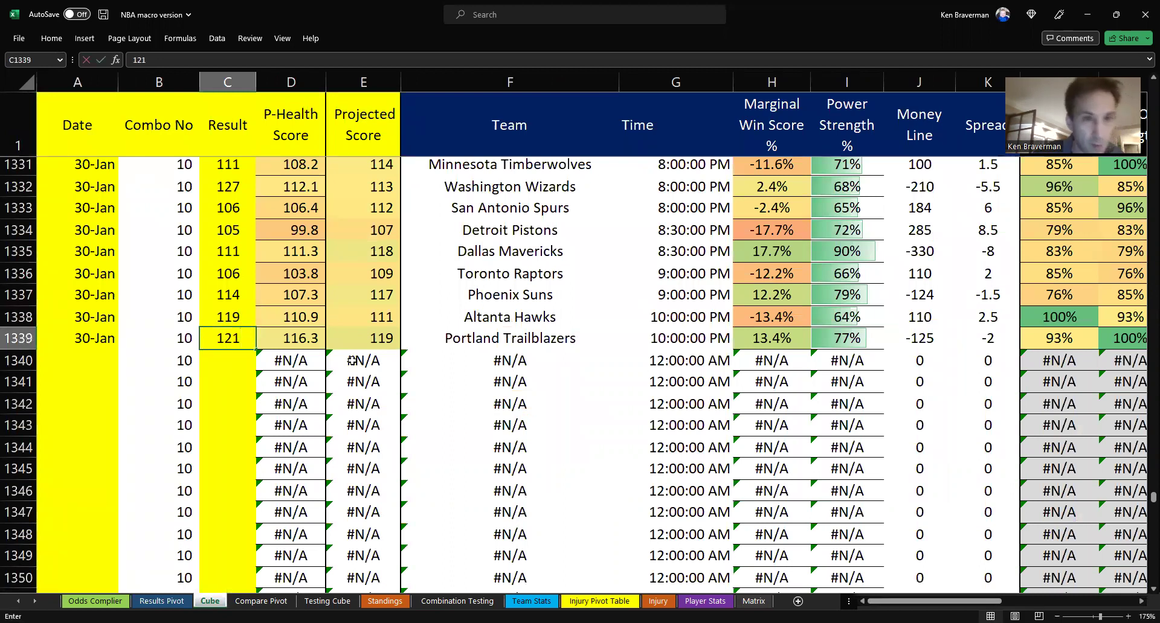
key(Return)
- Refresh the Results Pivot table with the corrected Hawks and Trailblazers scores
click(162, 601)
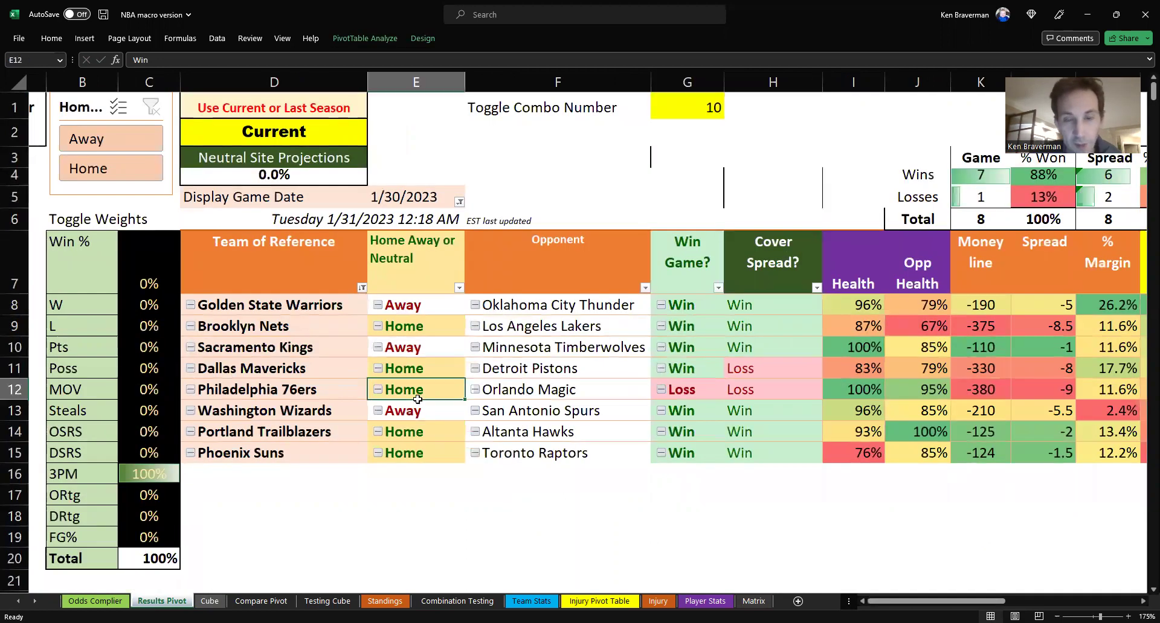
key(shift+F10)
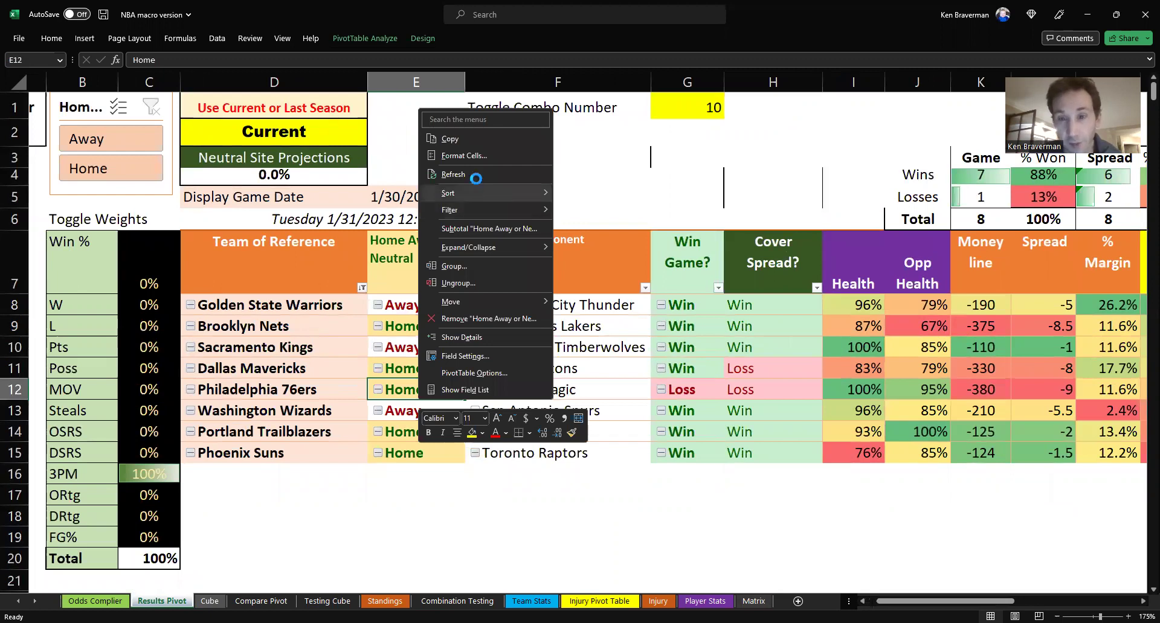
click(476, 179)
- Compare the projected health scores with the final scores for the 1/30/2023 games in the Results Pivot
scroll(476, 179, down, 1)
drag(907, 602, 1003, 595)
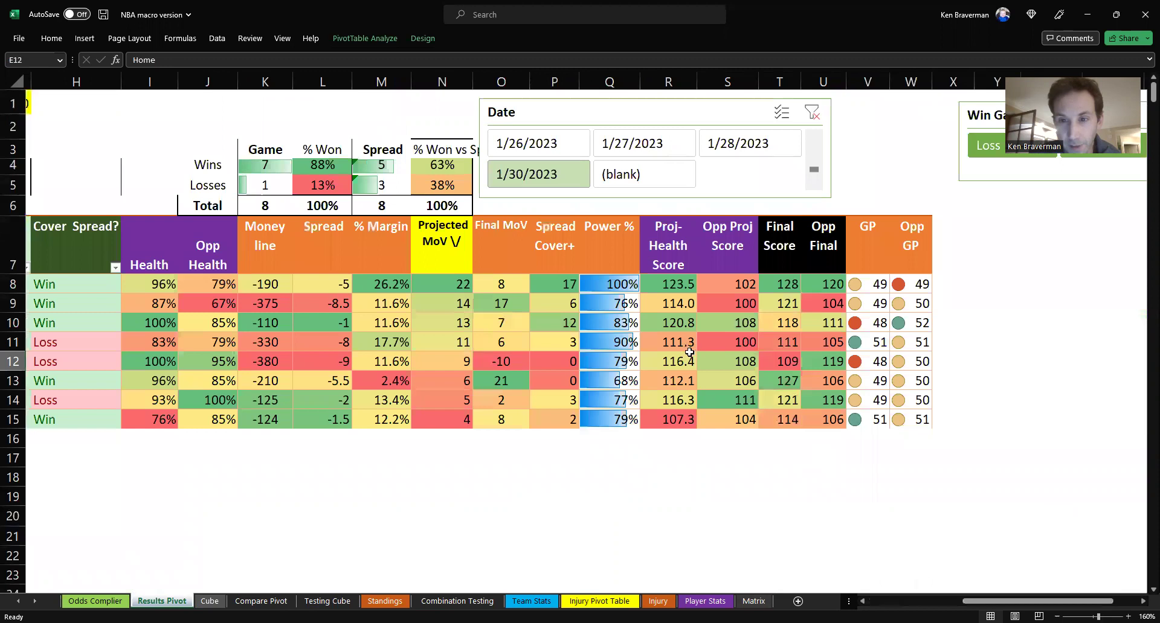
click(749, 382)
scroll(804, 400, up, 1)
click(747, 276)
click(868, 275)
click(738, 298)
click(867, 298)
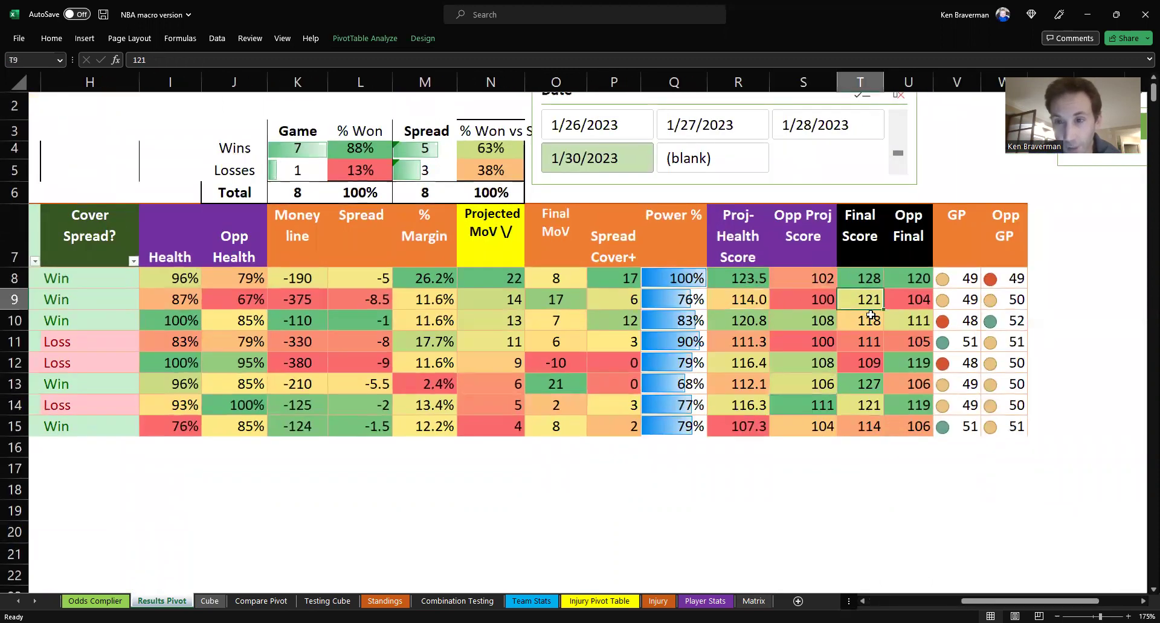
drag(967, 601, 906, 600)
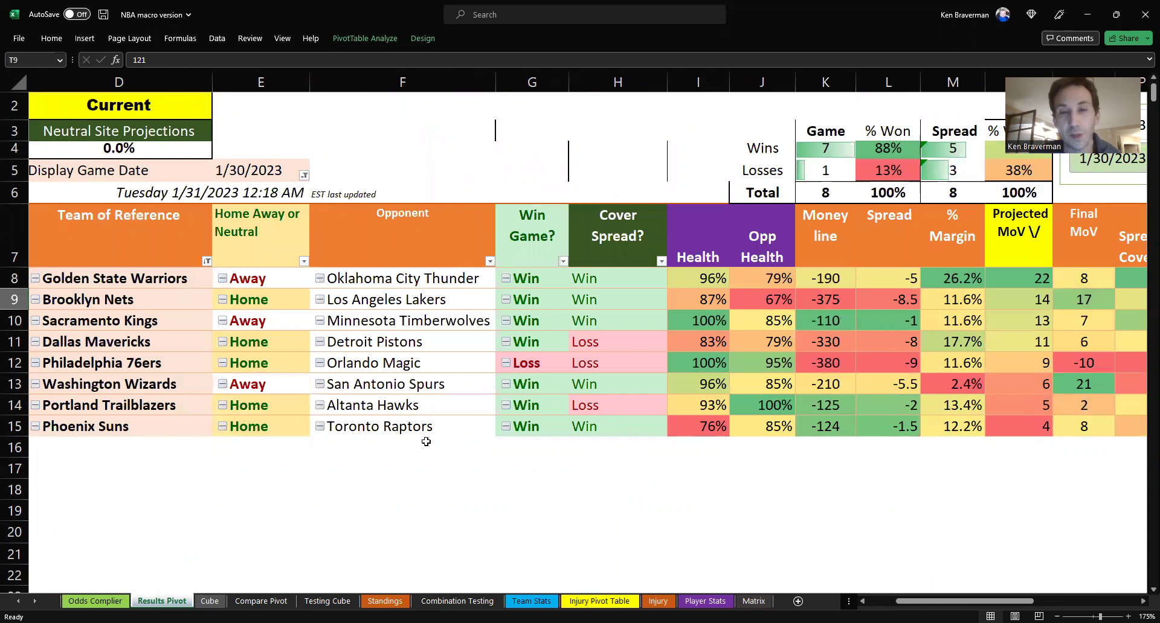
- Set the Toggle Combo Number to 66 and refresh the Results Pivot table
click(430, 487)
scroll(432, 486, down, 1)
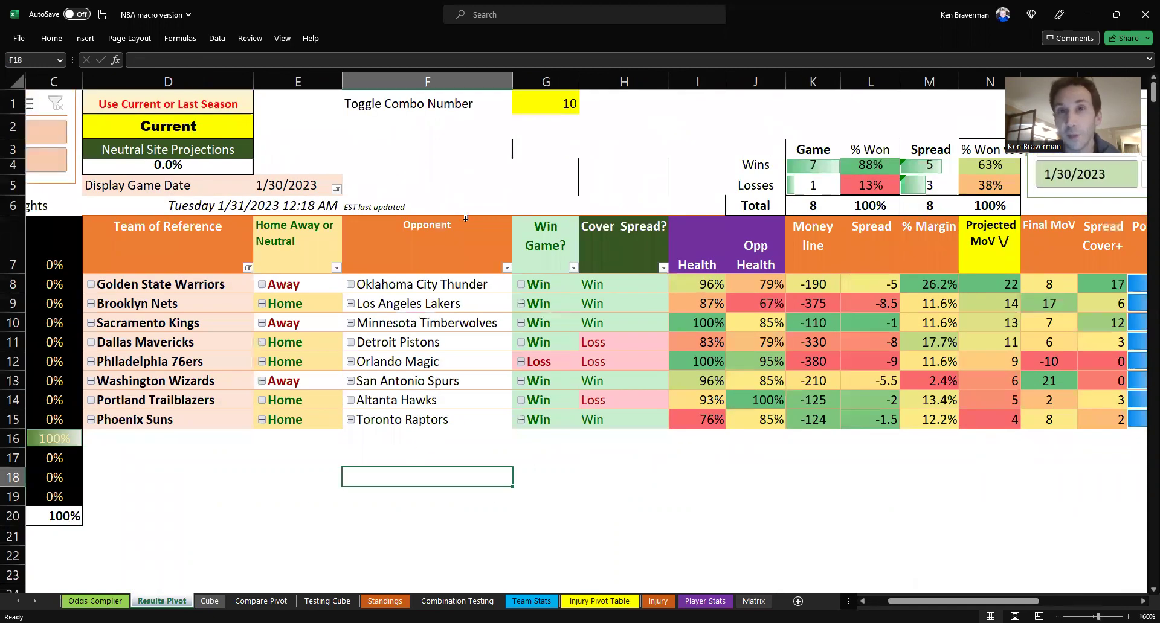
click(546, 102)
text(66)
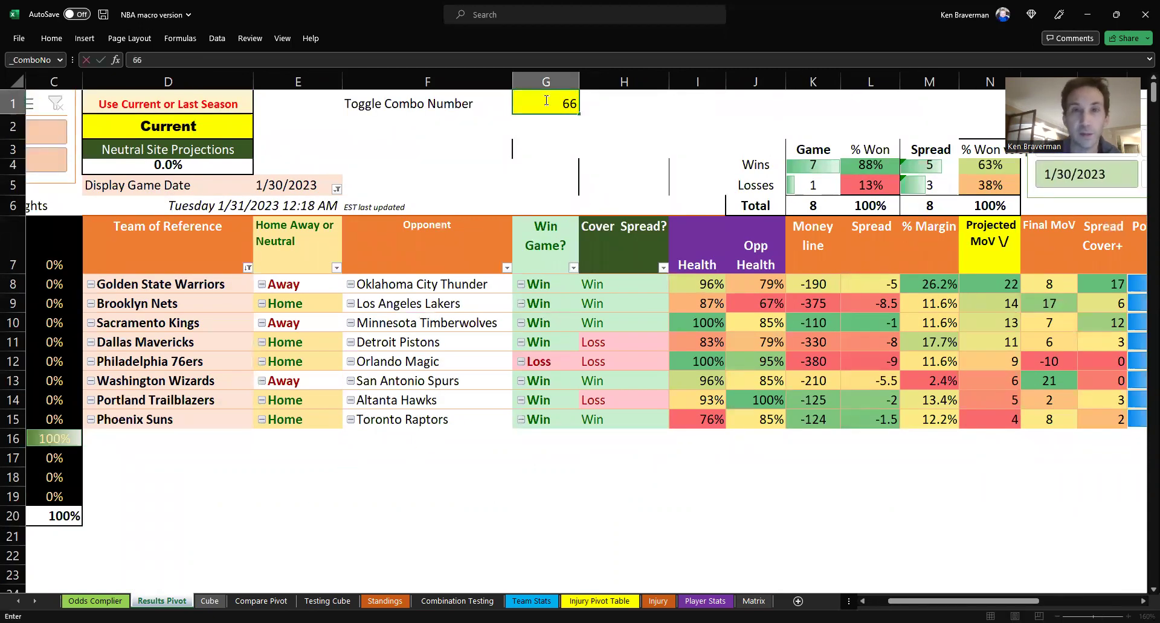
key(Return)
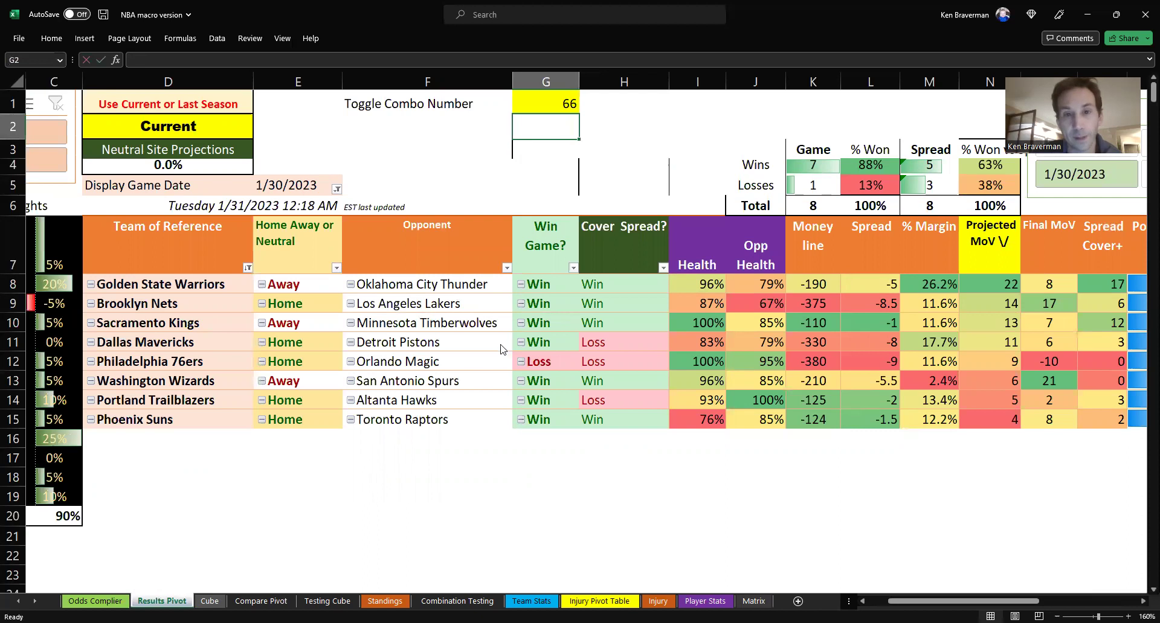
right_click(477, 305)
click(507, 441)
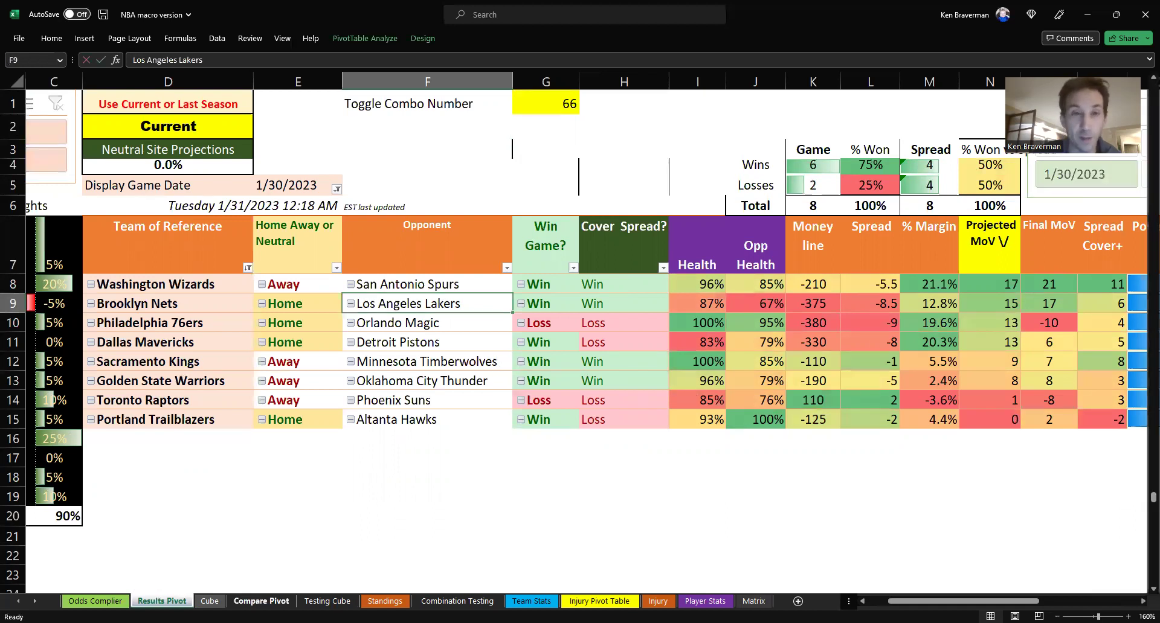
- Review the All 3 Pointers combination and its win percentage by projected margin of victory on the Compare Pivot sheet
click(261, 601)
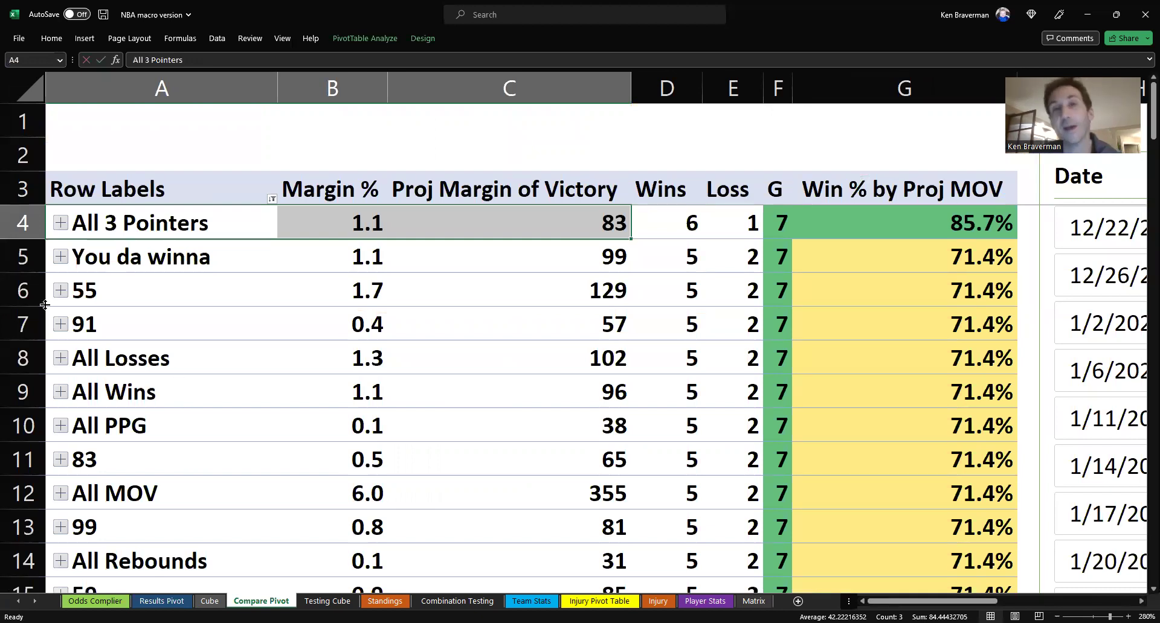
ctrl+scroll(71, 240, down, 1)
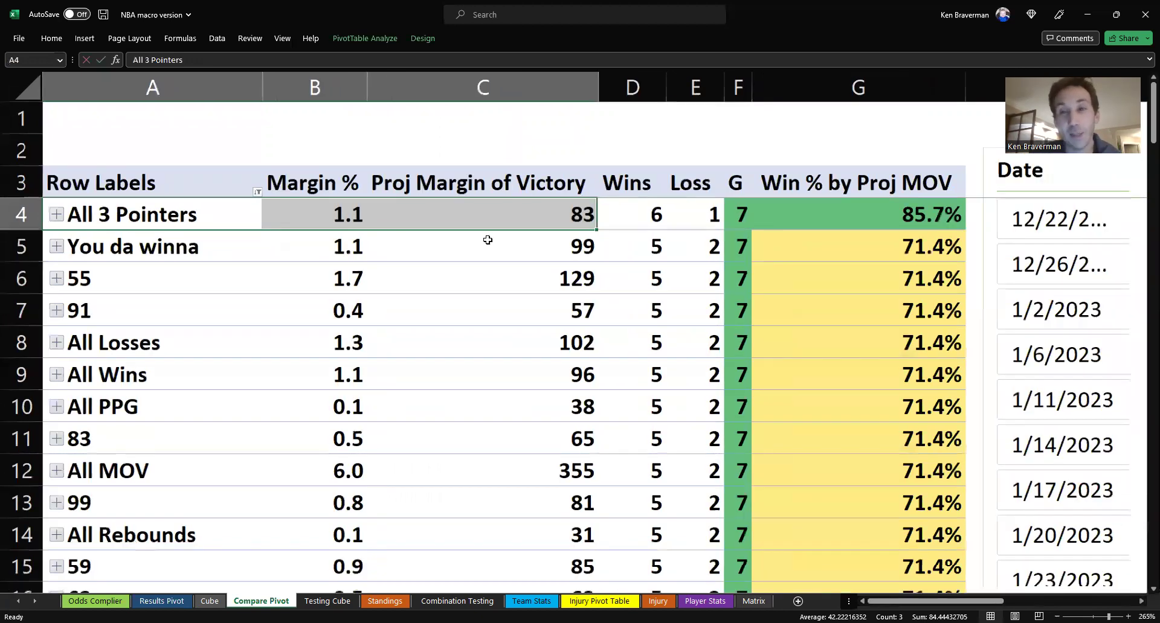
click(137, 218)
click(832, 203)
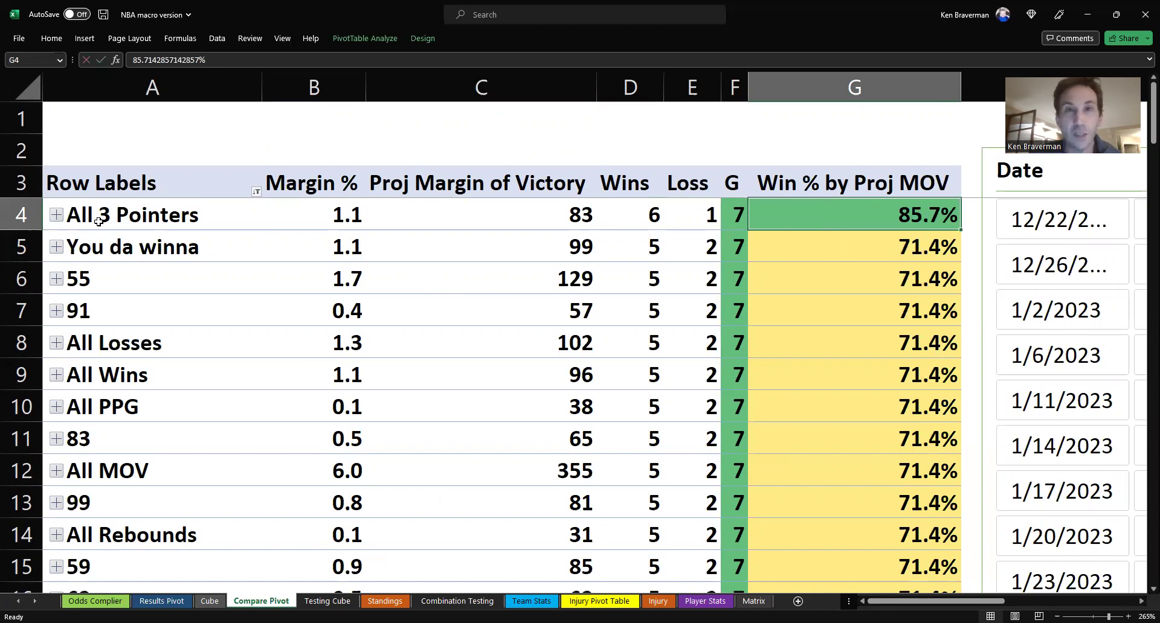
- Examine the weights of combinations 1 to 17 on the Combination Testing sheet
click(464, 600)
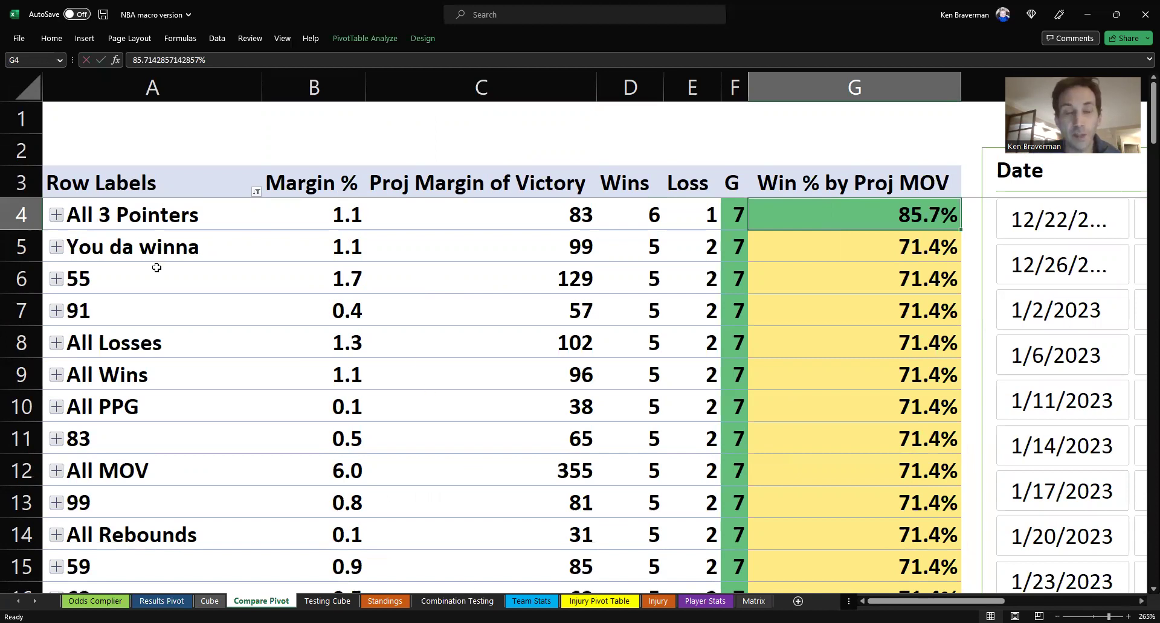
click(154, 272)
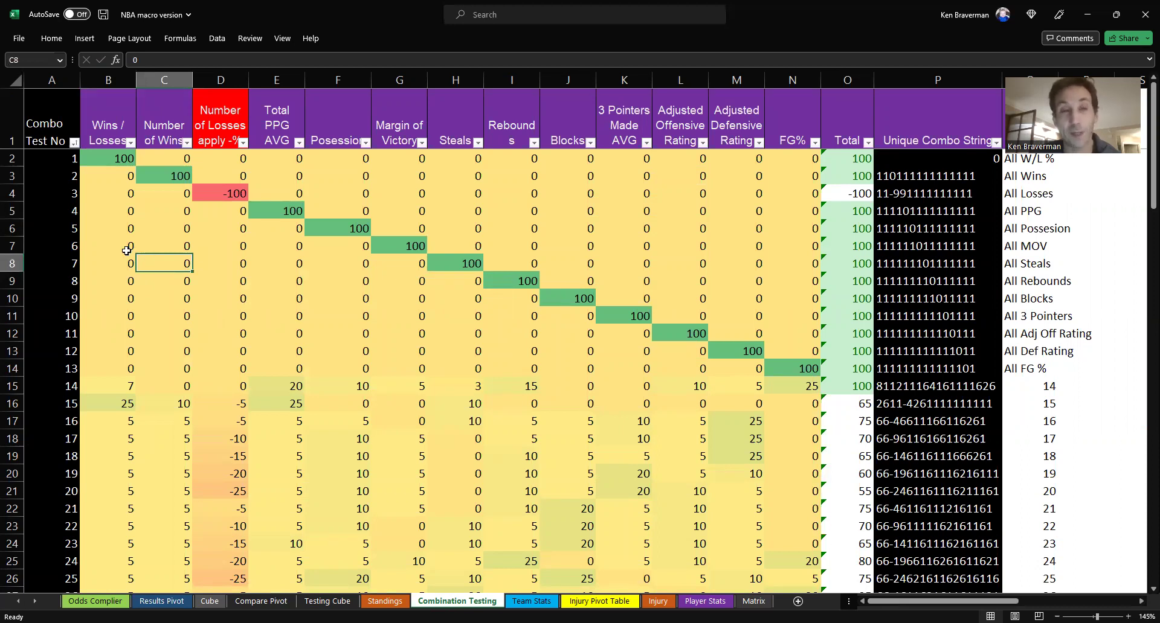
drag(112, 157, 777, 435)
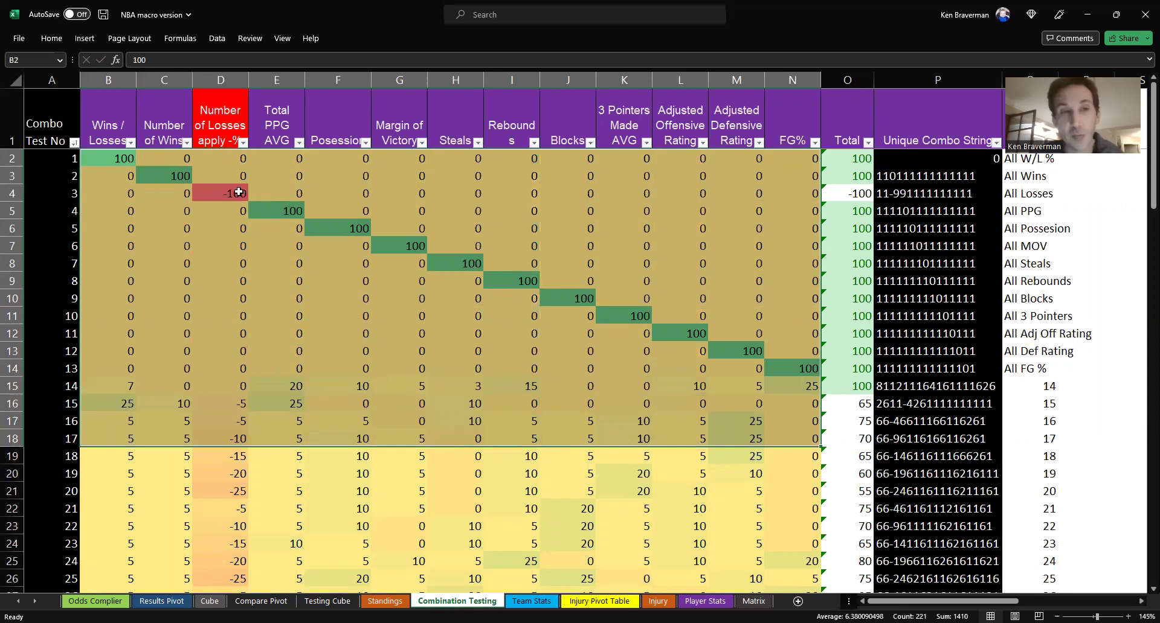
click(127, 178)
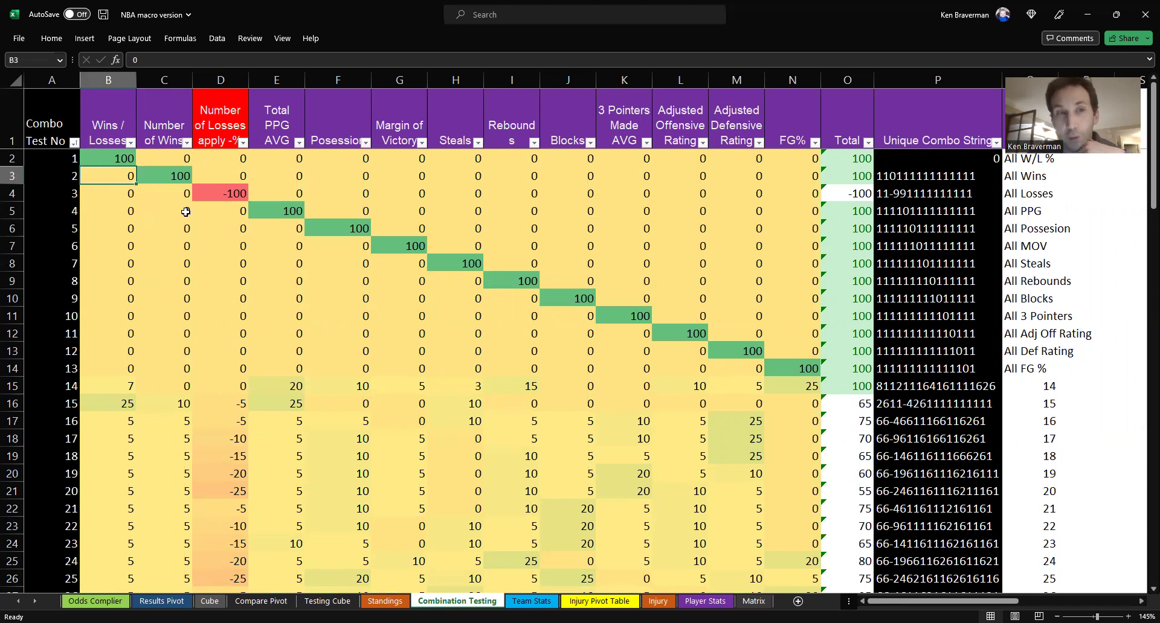
- Look over the single-stat and mixed weights of combinations 1 to 18 on the Combination Testing sheet
drag(126, 162, 792, 435)
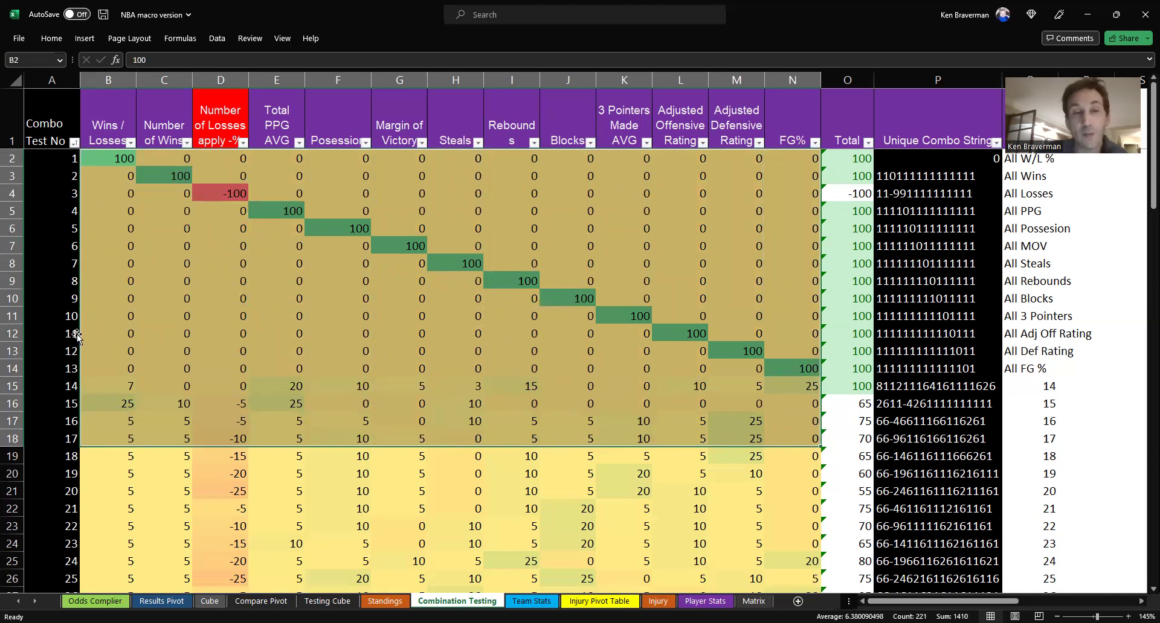
drag(112, 159, 798, 461)
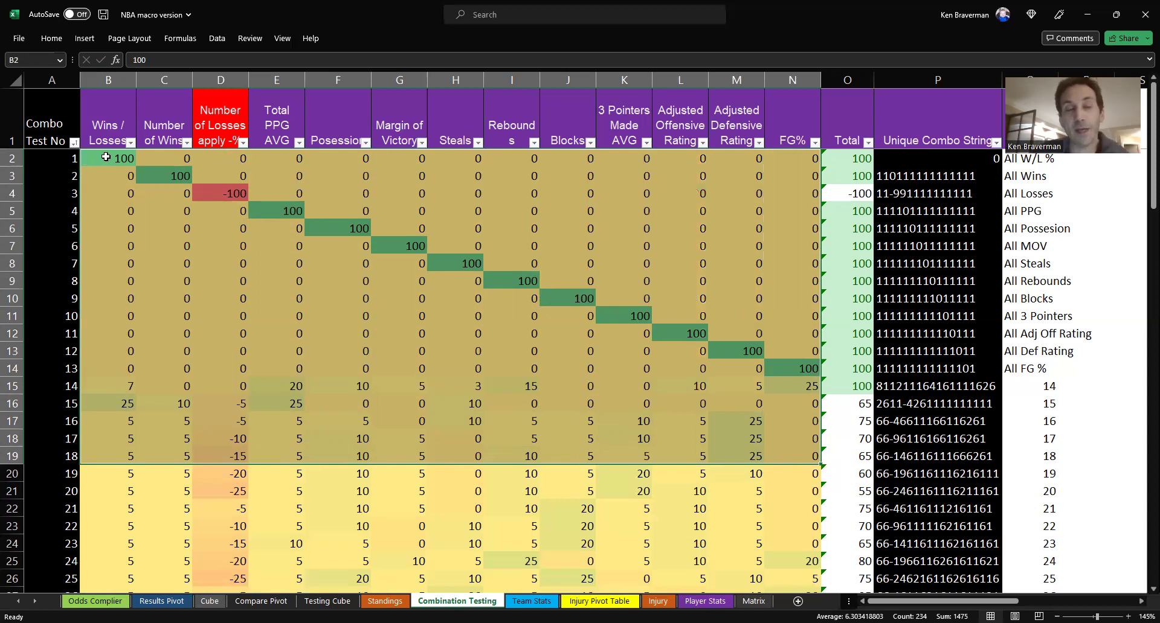
drag(109, 158, 781, 454)
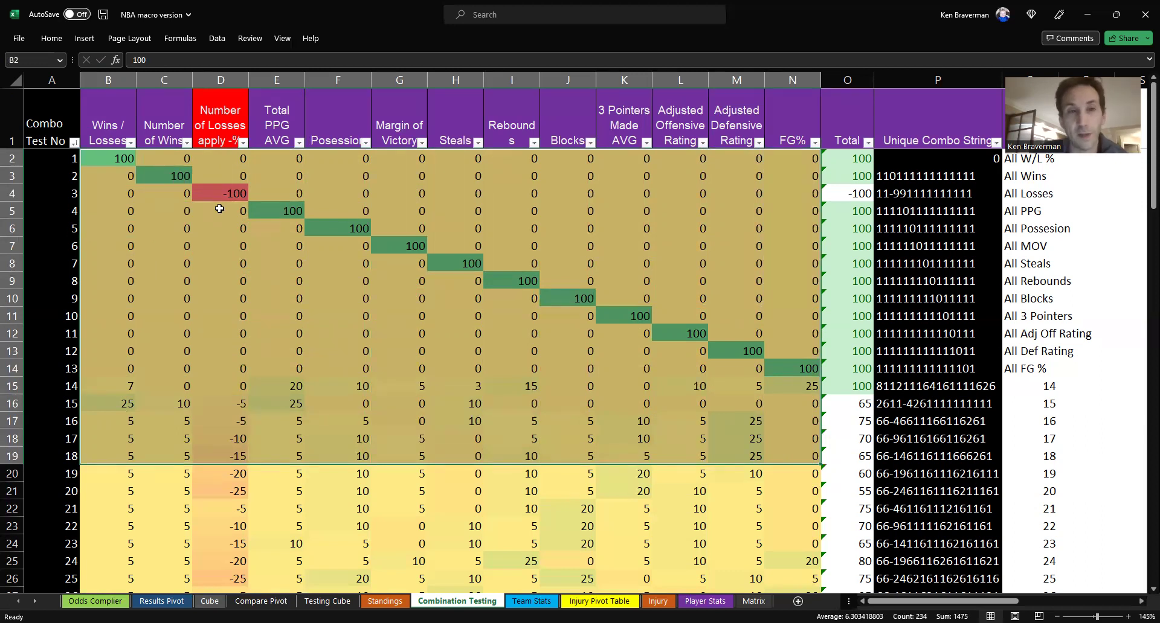
click(416, 227)
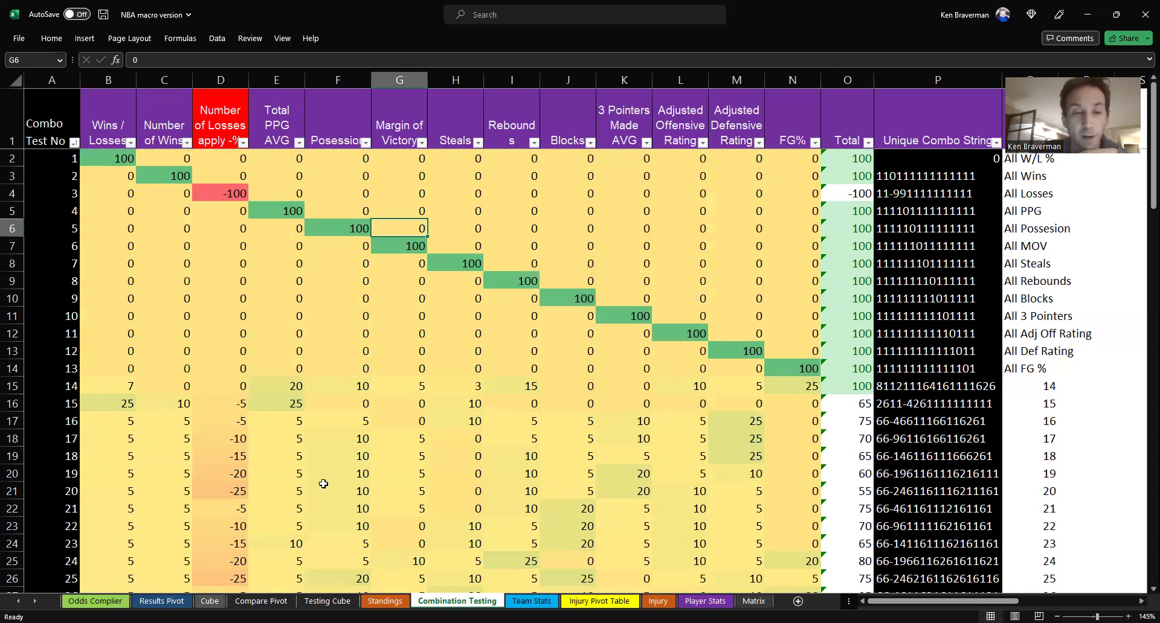
- Return to the Results Pivot sheet and refresh its pivot table
key(ctrl+Page_Up)
key(ctrl+Page_Up)
key(ctrl+Page_Up)
key(ctrl+Page_Up)
key(ctrl+Page_Up)
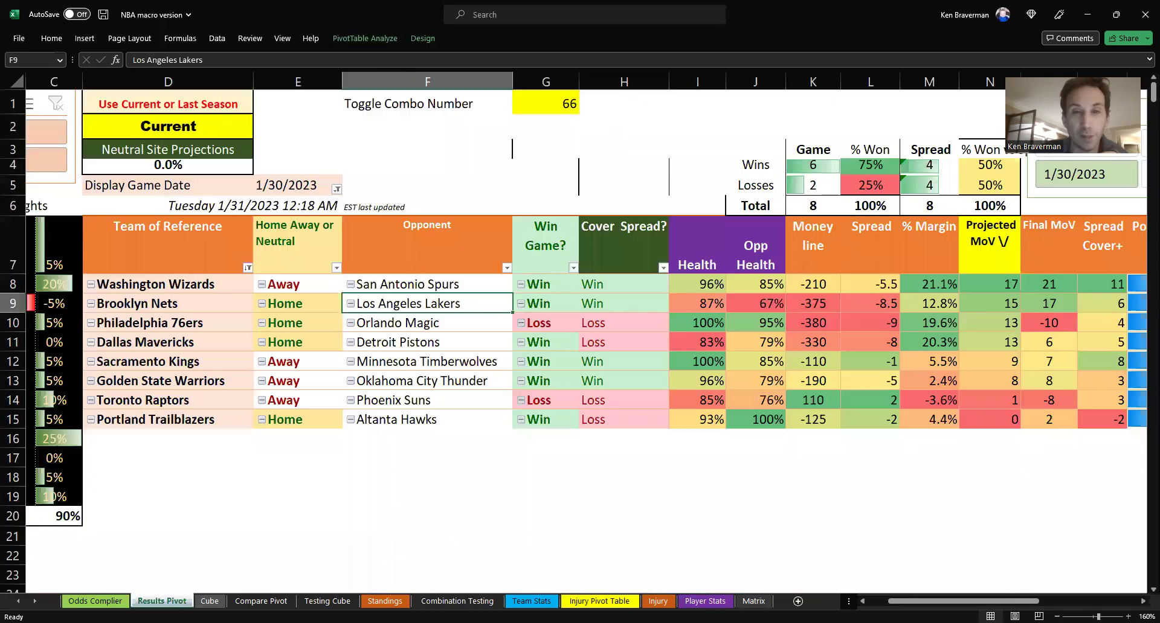
right_click(369, 343)
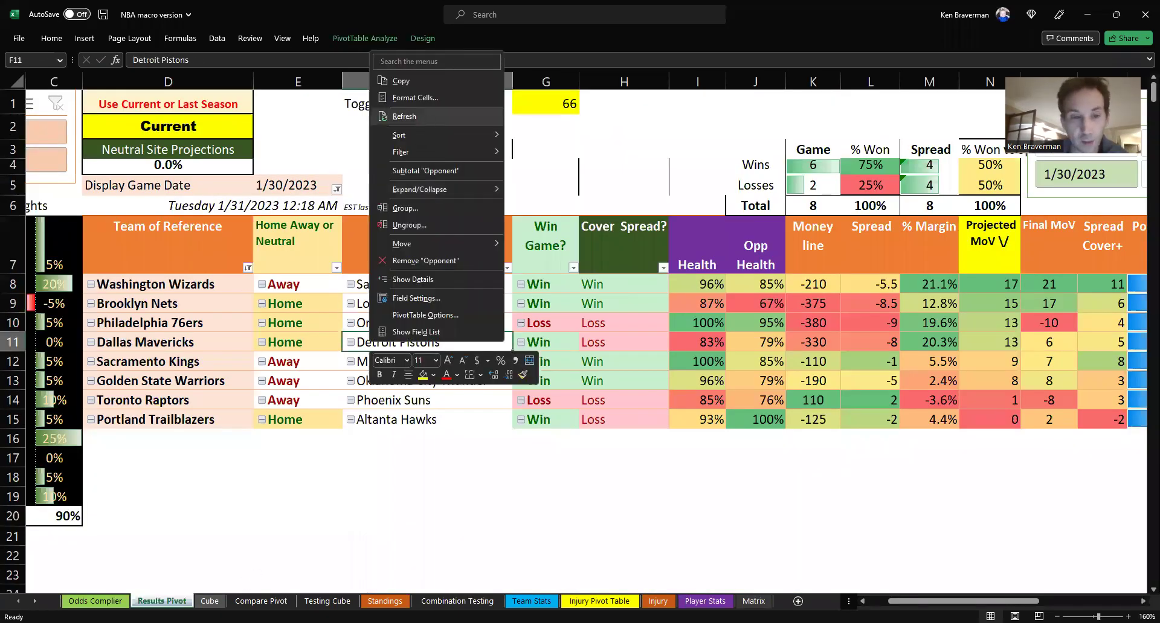
- Compare the win percentages by projected margin of victory across the combinations below All 3 Pointers on the Compare Pivot sheet
click(261, 601)
scroll(676, 339, down, 3)
scroll(668, 328, up, 3)
drag(160, 252, 145, 471)
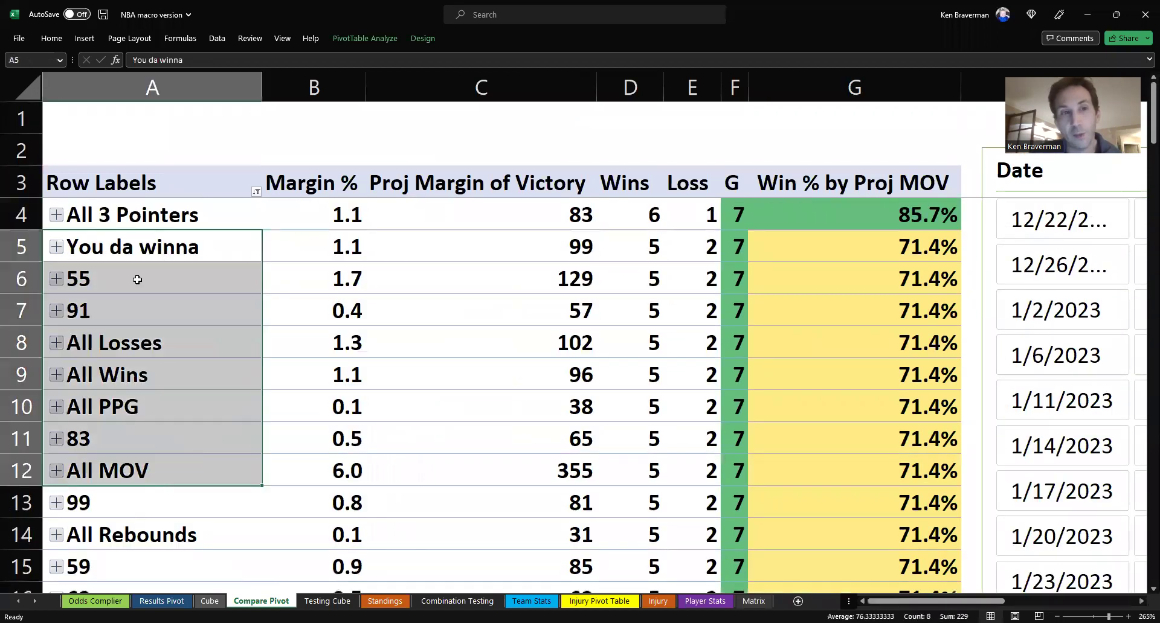
key(shift+space)
scroll(322, 330, down, 10)
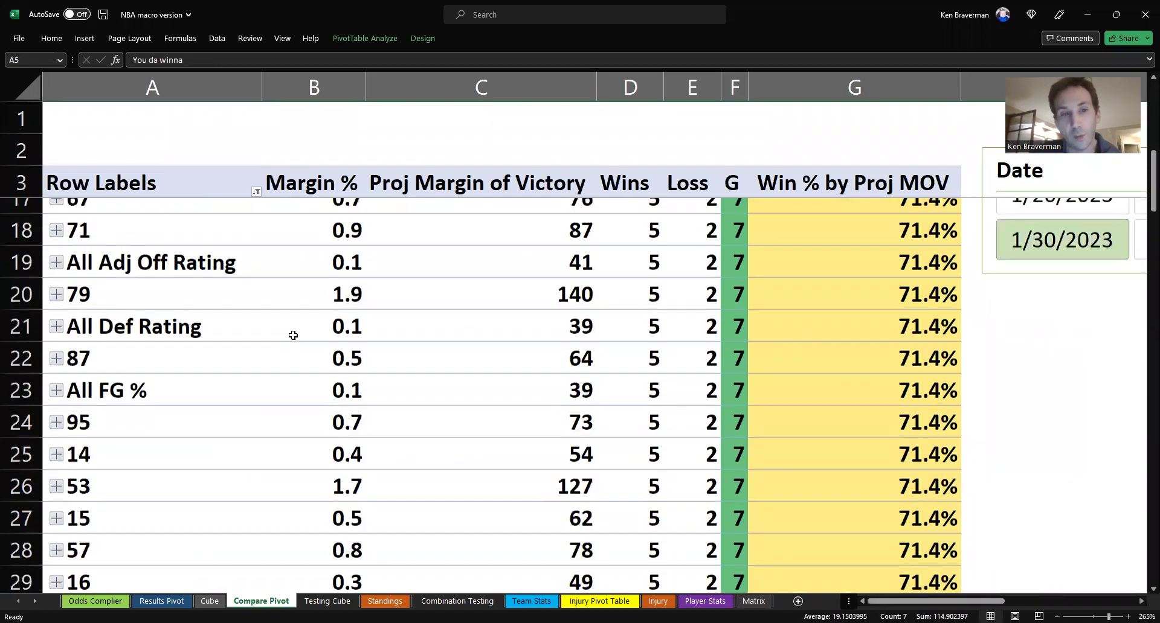
scroll(235, 344, up, 10)
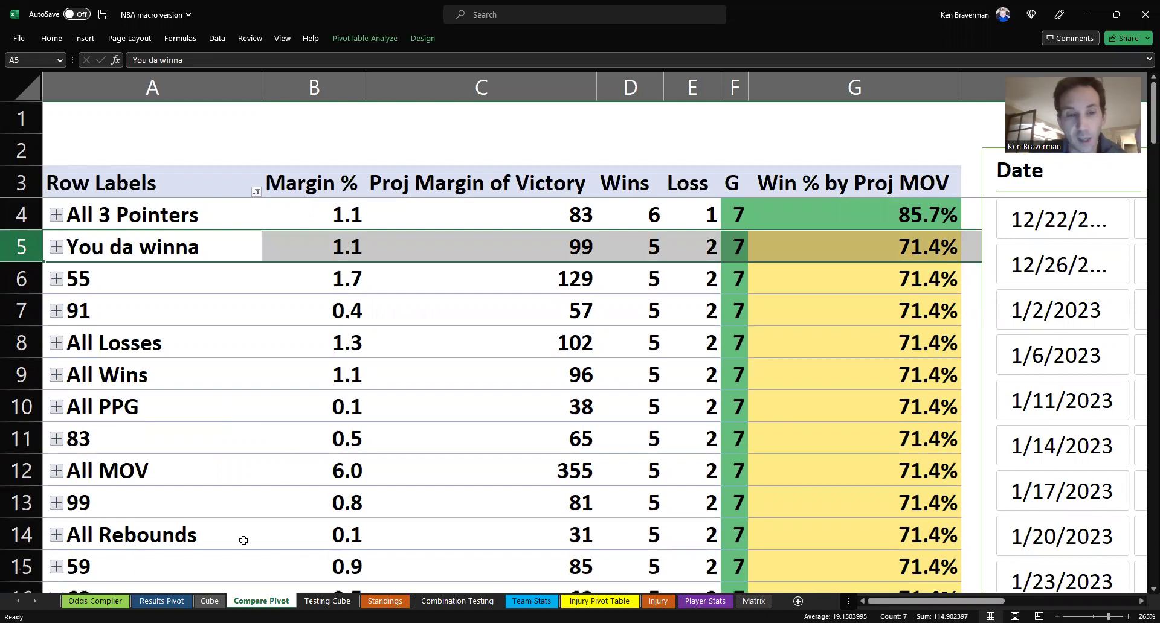
- Set the Toggle Combo Number on the Results Pivot sheet to 10 and refresh the pivot table
click(162, 601)
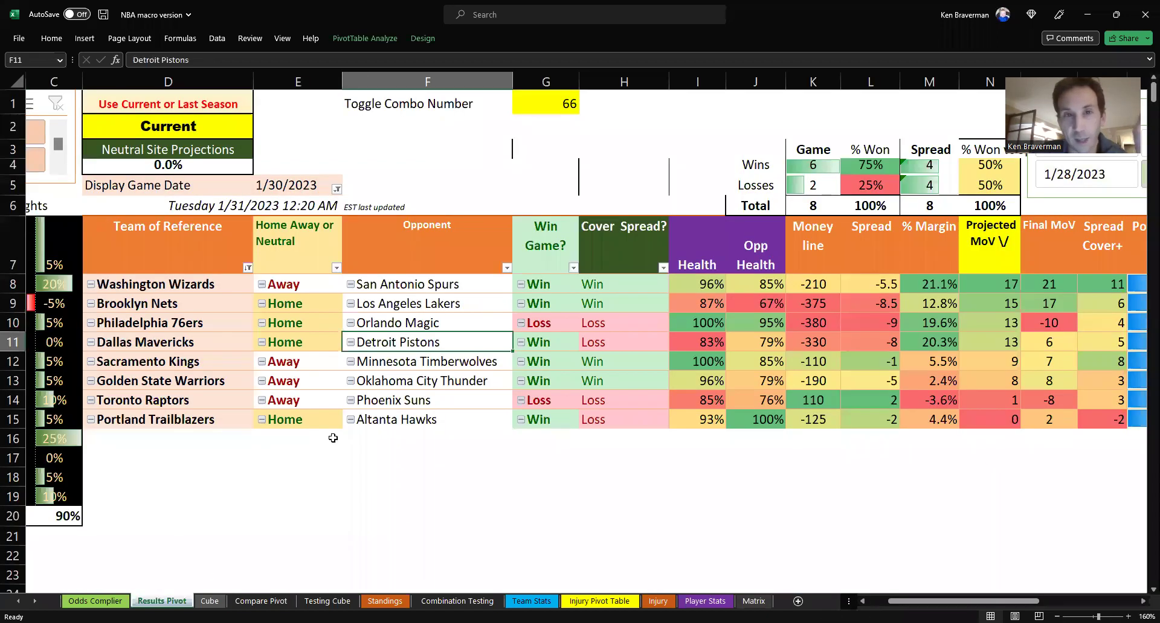
click(543, 102)
text(9)
key(ctrl+Return)
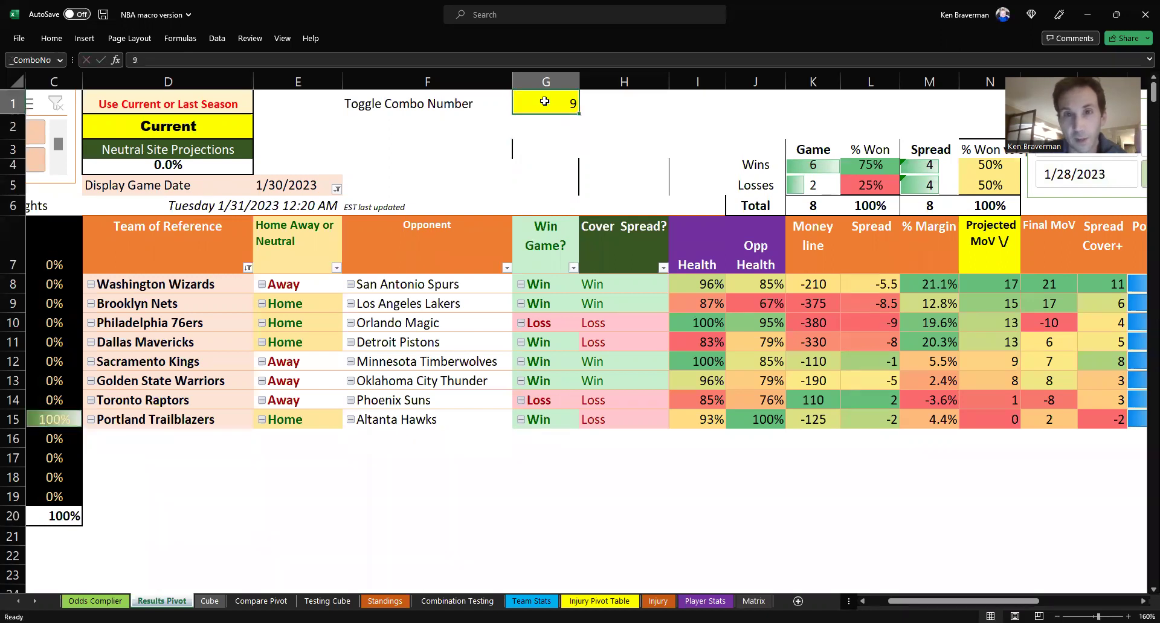
text(10)
key(ctrl+Return)
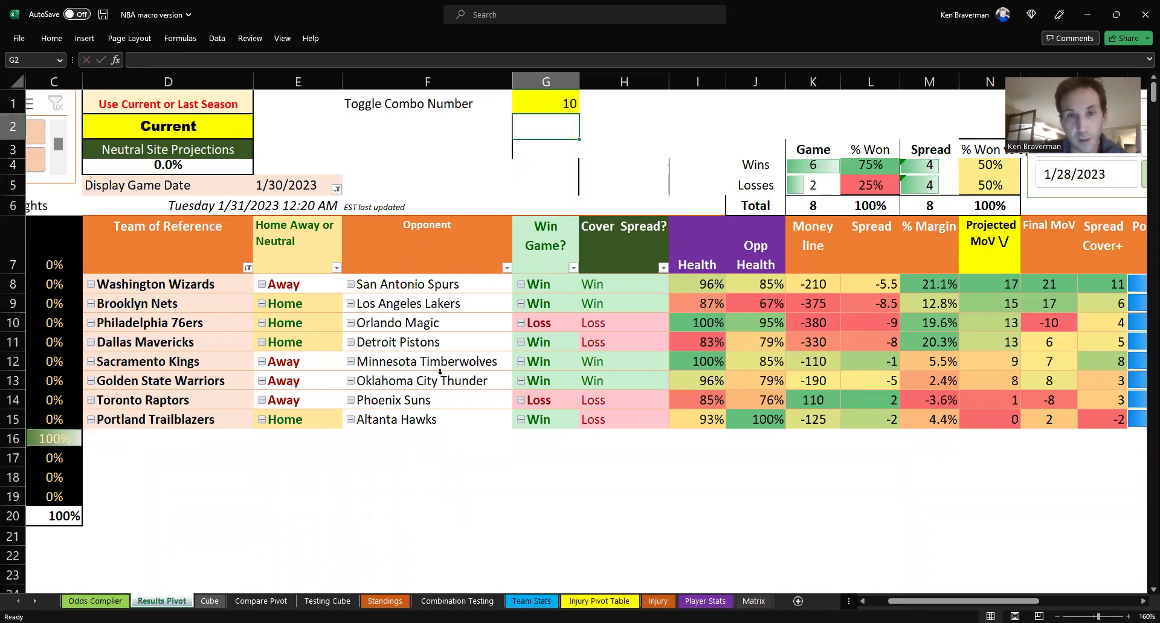
click(440, 372)
right_click(440, 372)
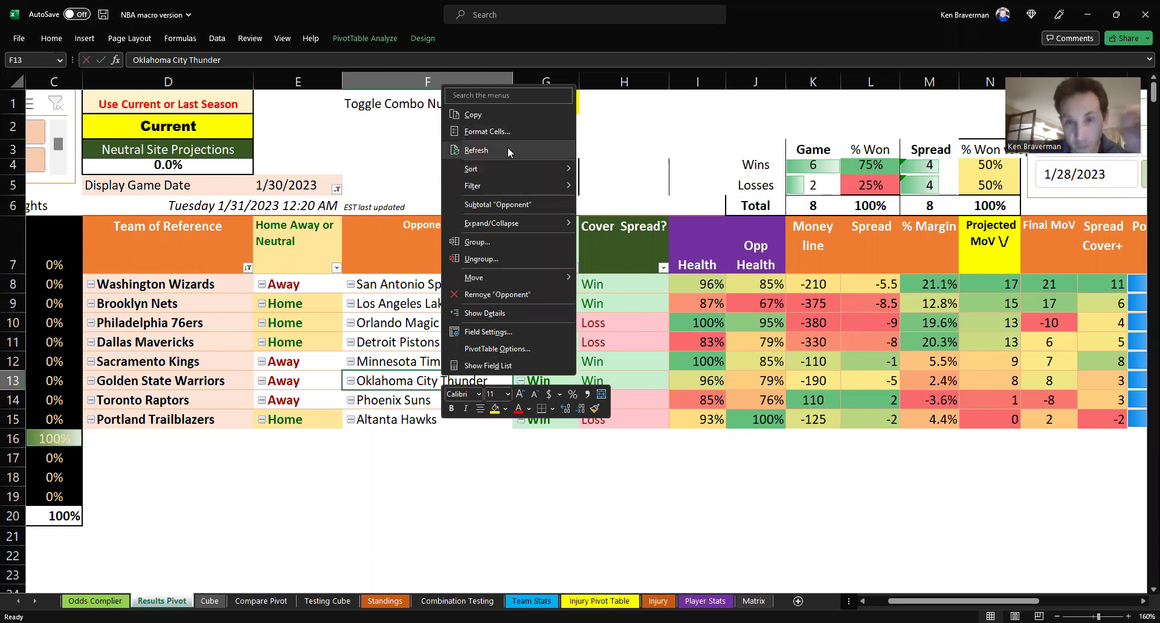
click(508, 147)
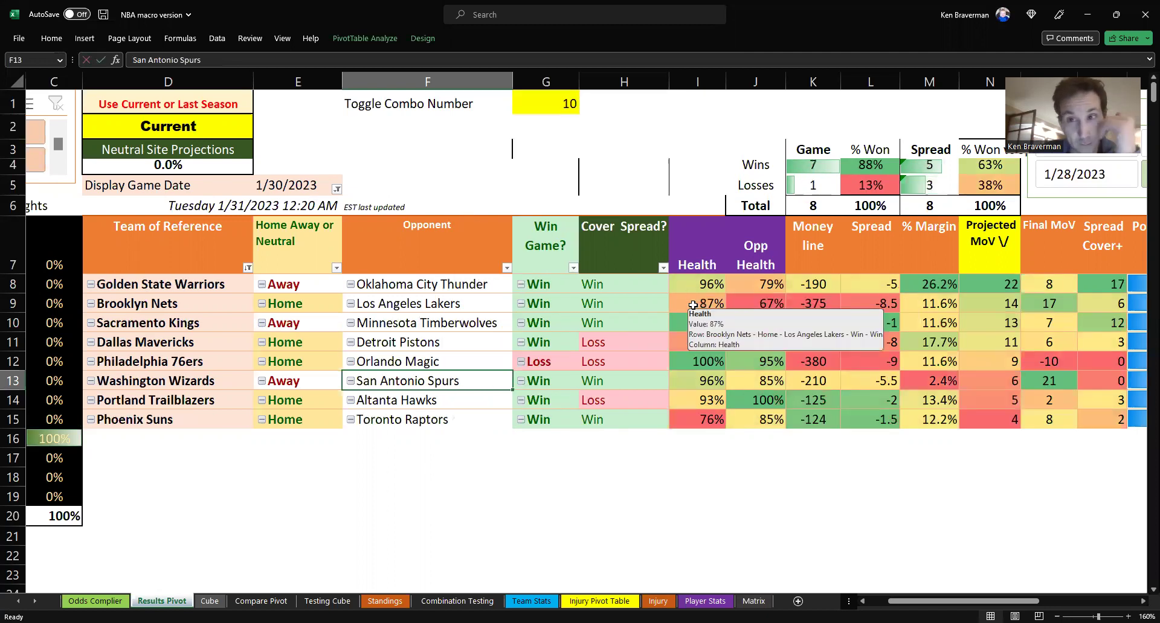
- Check the game win and loss totals and the money lines for the 1/30/2023 games in the Results Pivot
drag(816, 175, 813, 192)
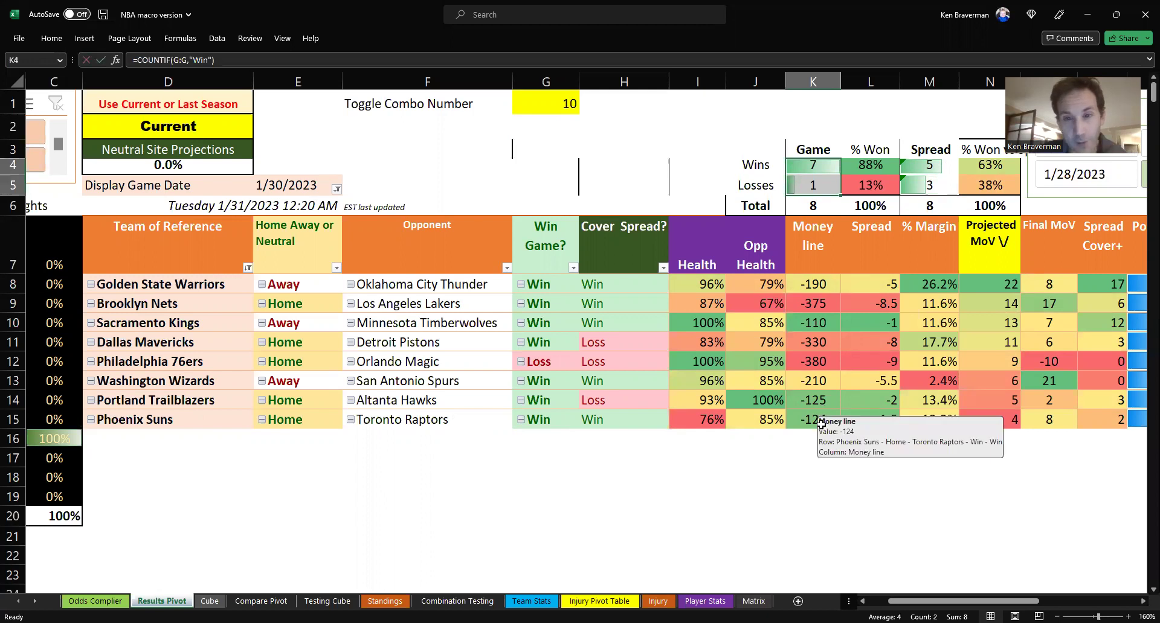
drag(812, 284, 813, 421)
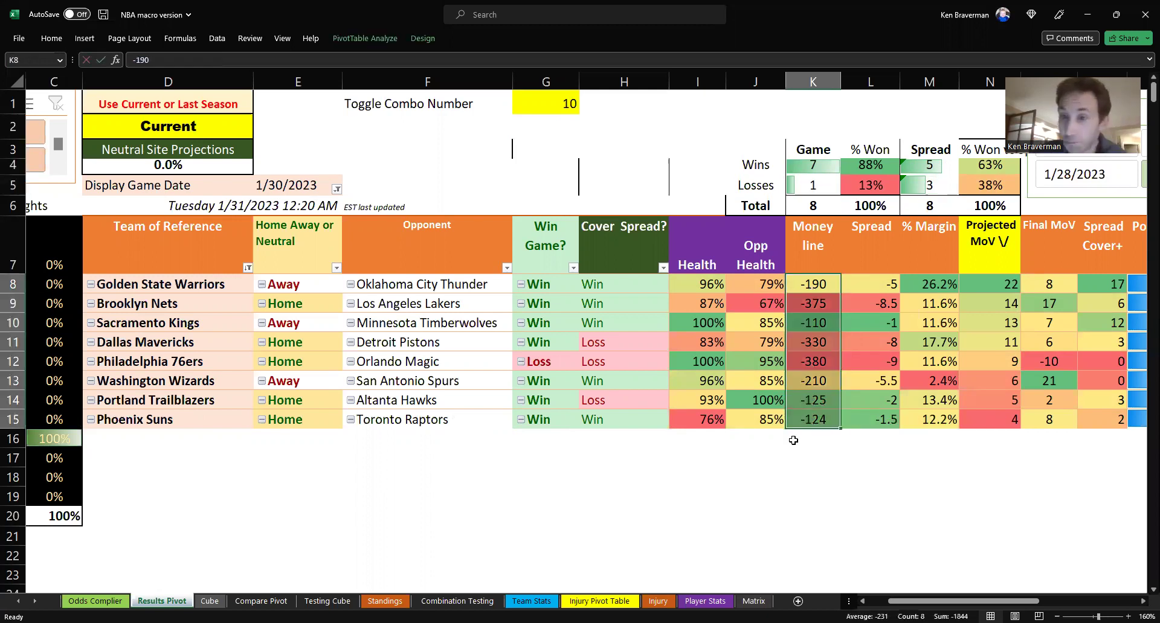
click(604, 425)
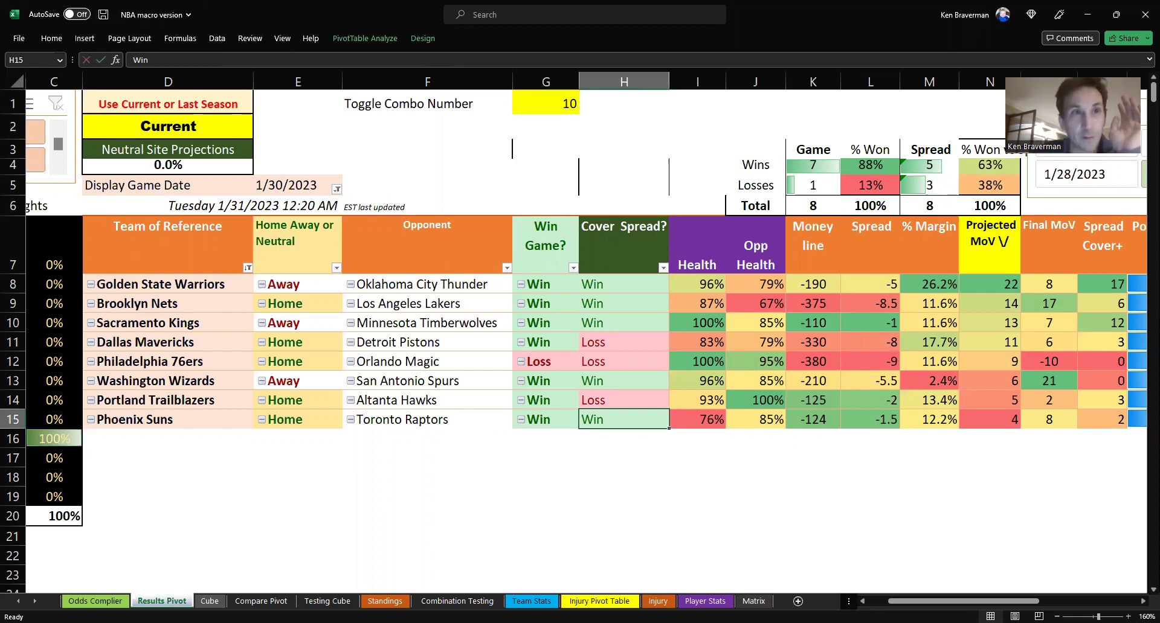
- Save and close the NBA macro version workbook
click(103, 14)
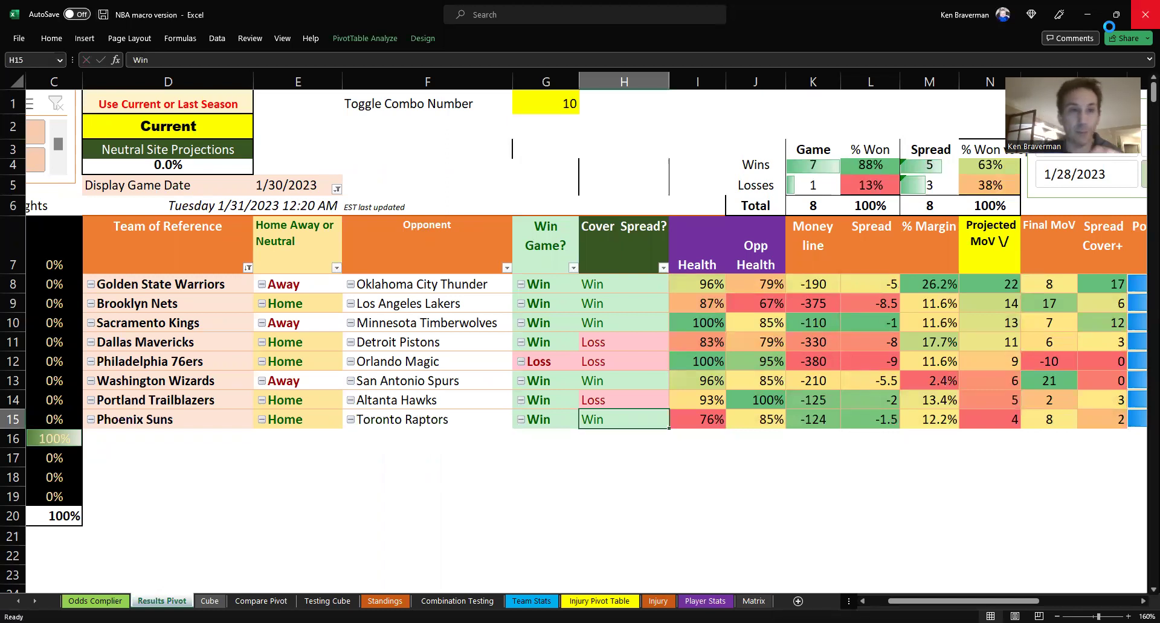
click(1143, 8)
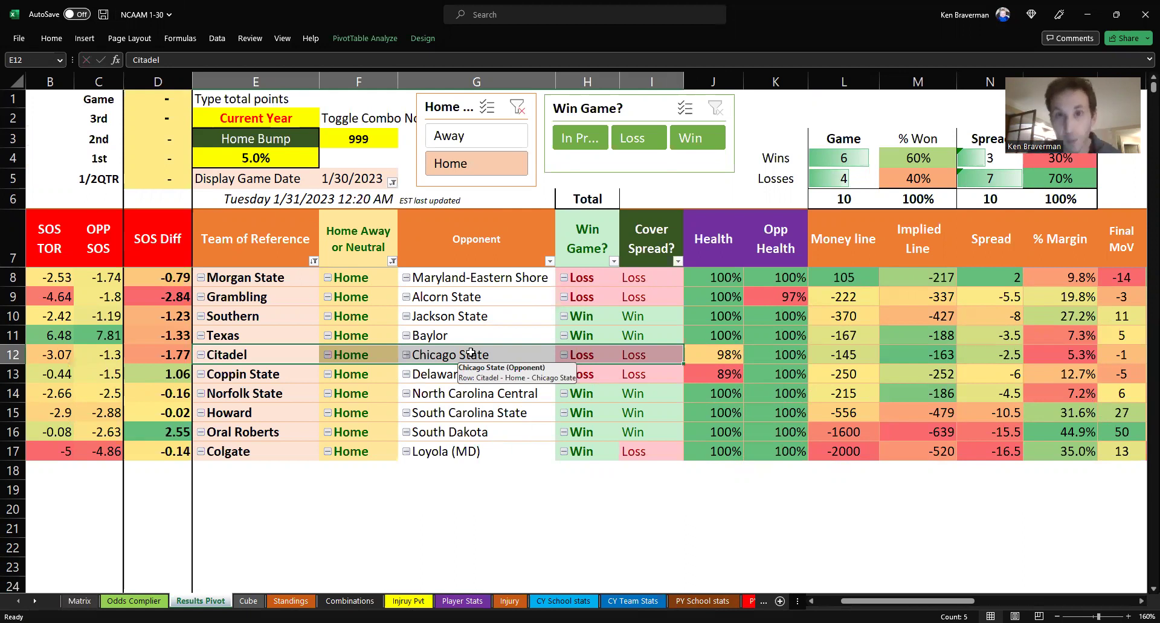
- Examine the Morgan State versus Maryland-Eastern Shore game and its money line in the NCAAM 1-30 workbook's Results Pivot
click(467, 278)
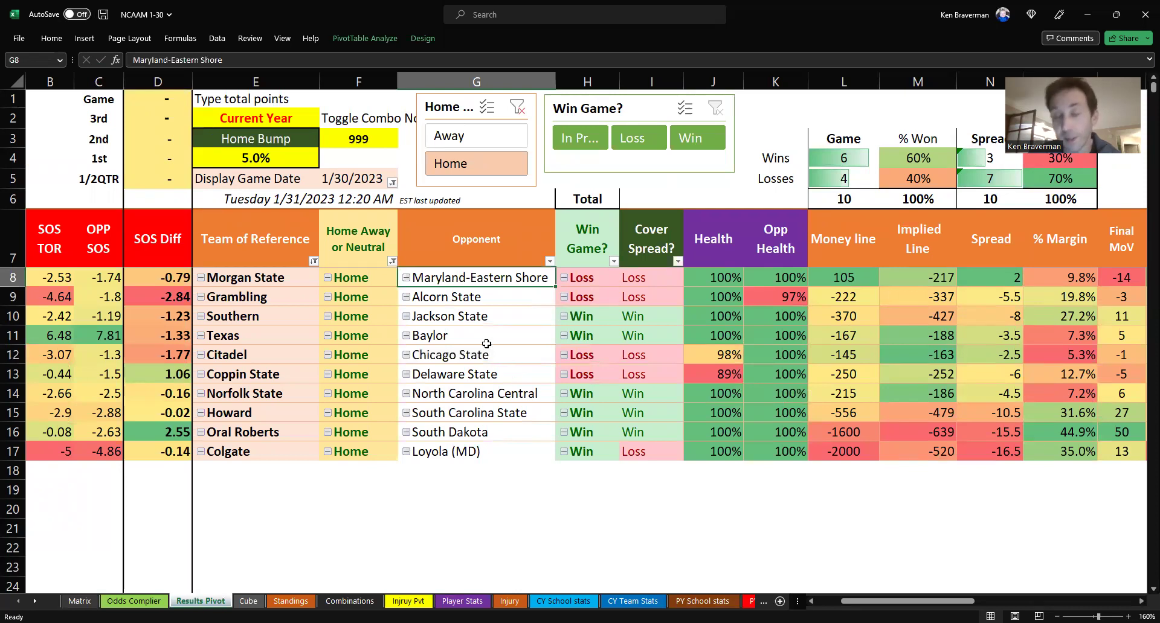
drag(453, 279, 311, 283)
click(444, 278)
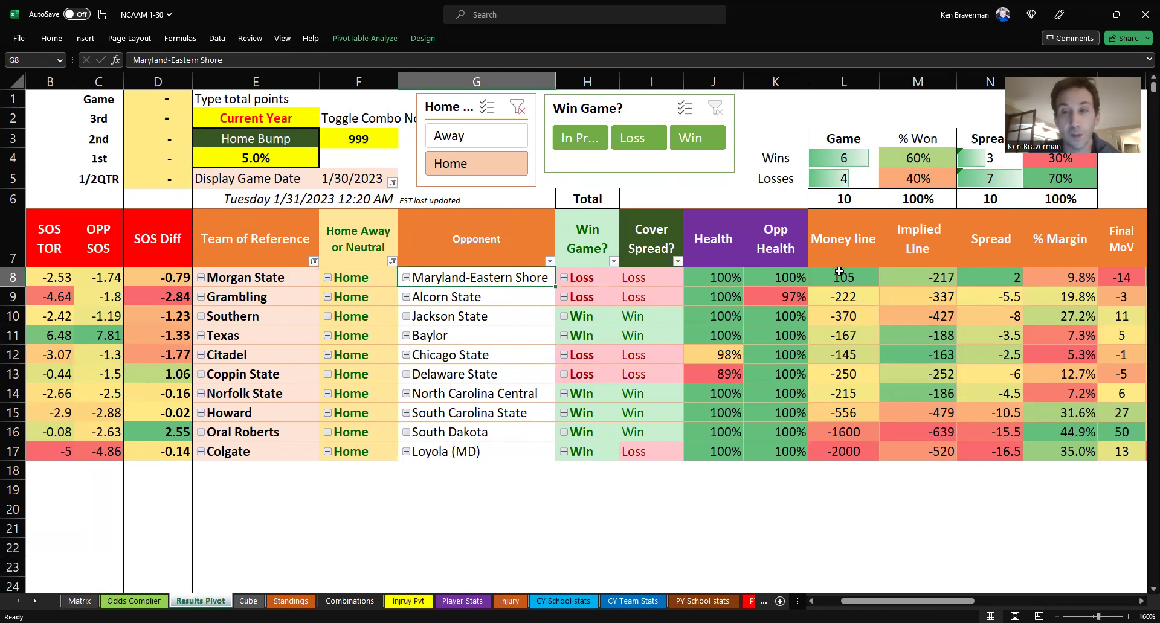
drag(841, 274, 769, 279)
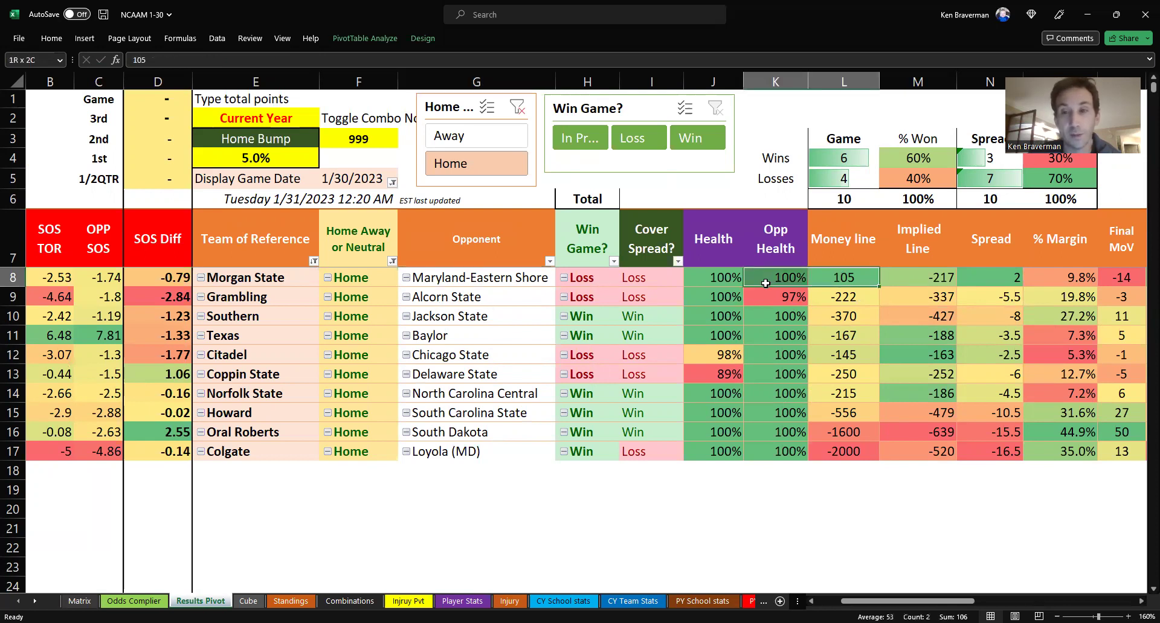
click(434, 279)
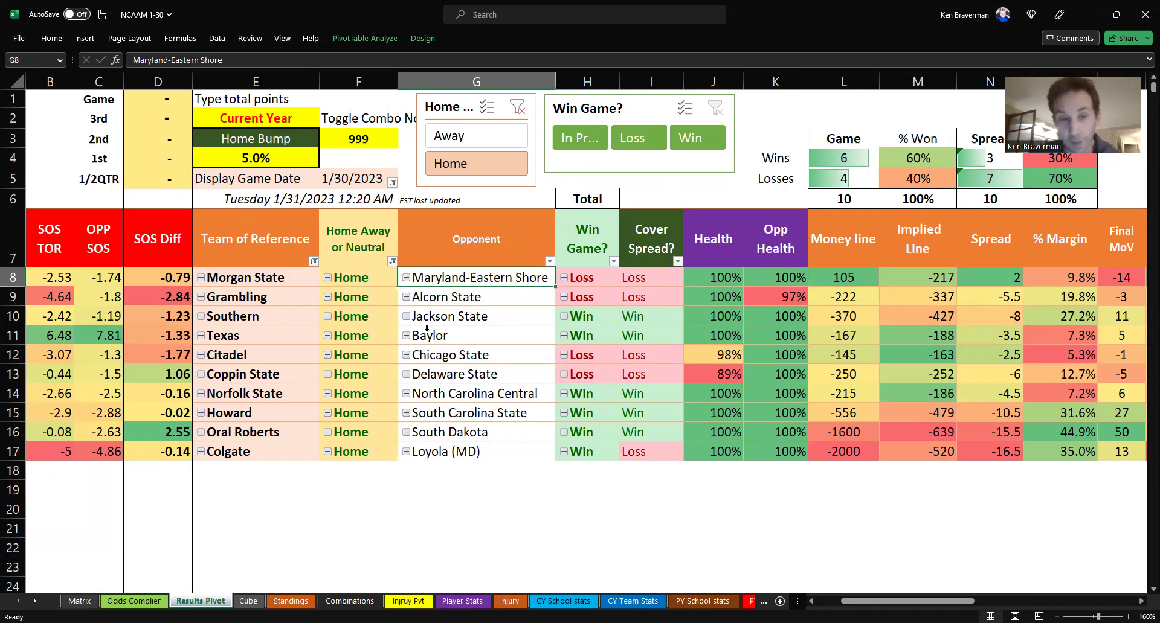
- Find Maryland-Eastern Shore in the team list on the Standings sheet
click(289, 601)
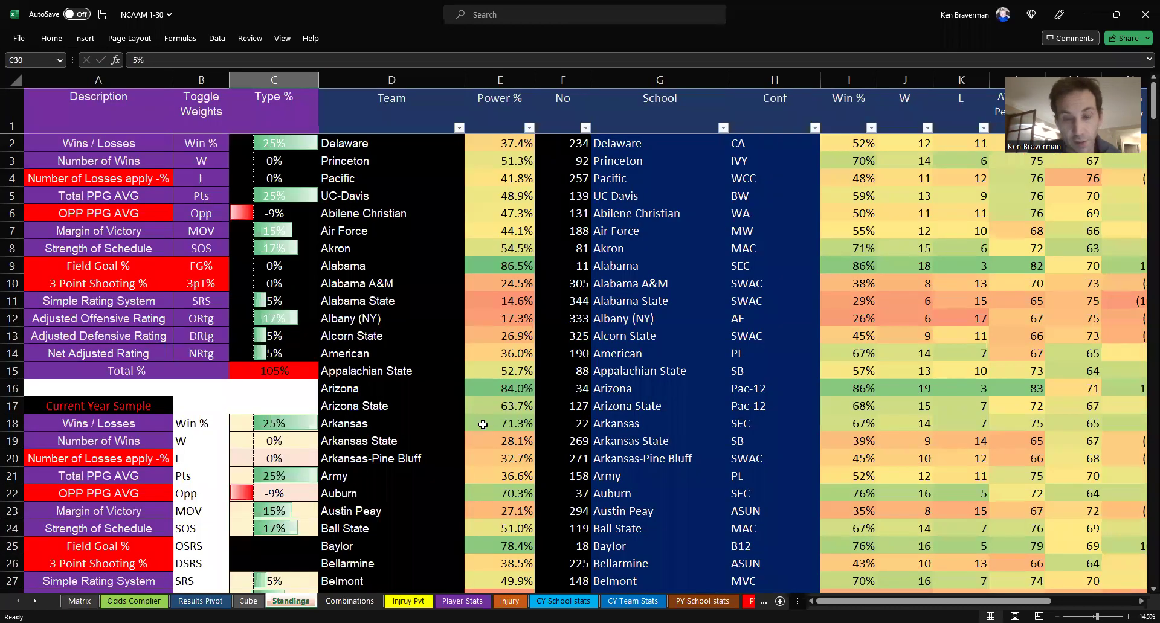
click(482, 425)
scroll(482, 425, down, 1)
scroll(841, 363, down, 4)
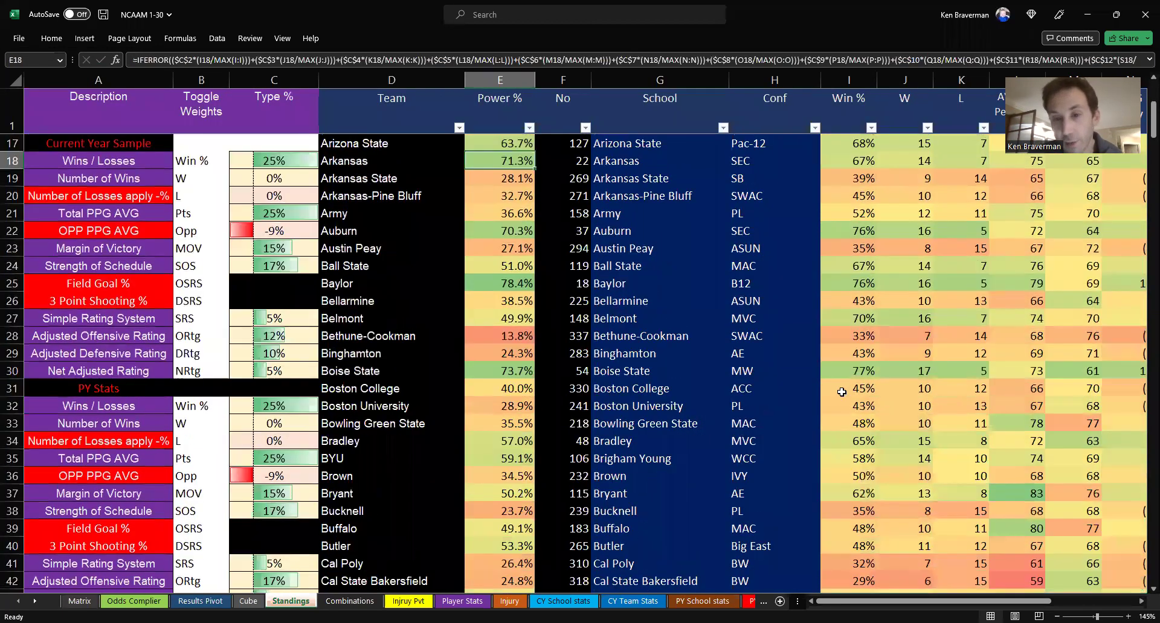
scroll(835, 423, down, 20)
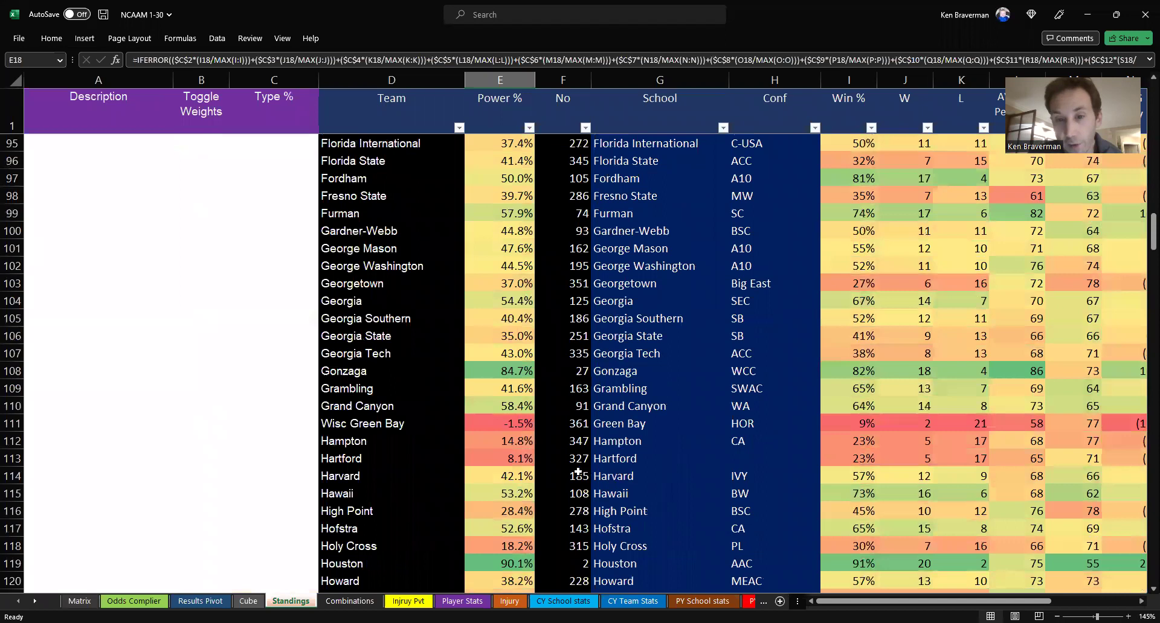
scroll(550, 468, down, 3)
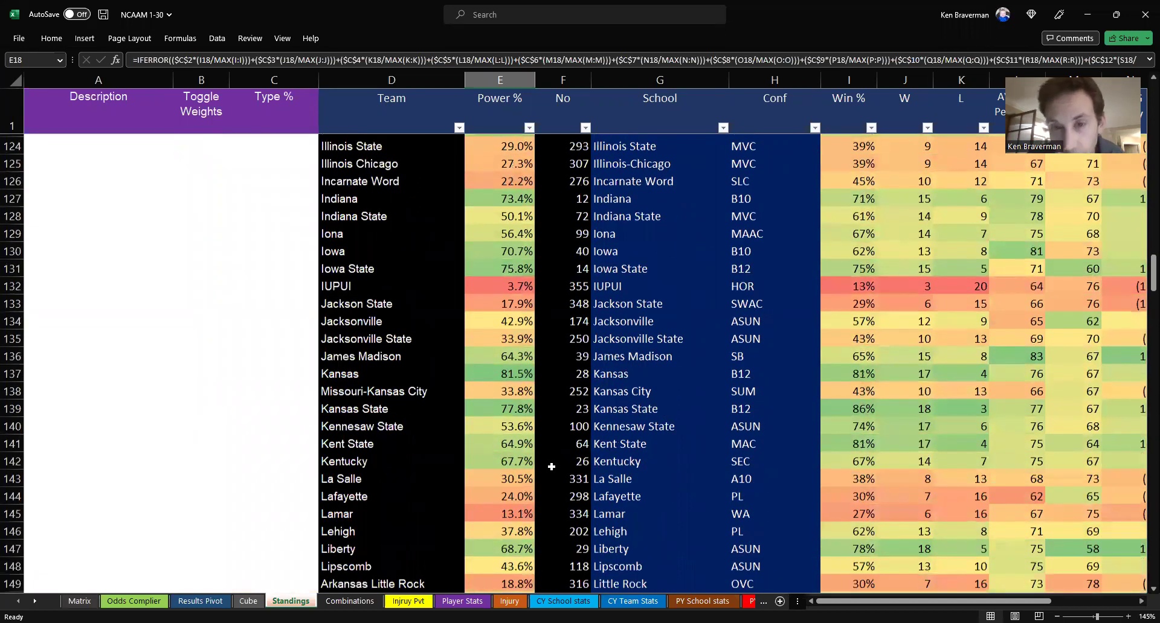
scroll(551, 467, down, 5)
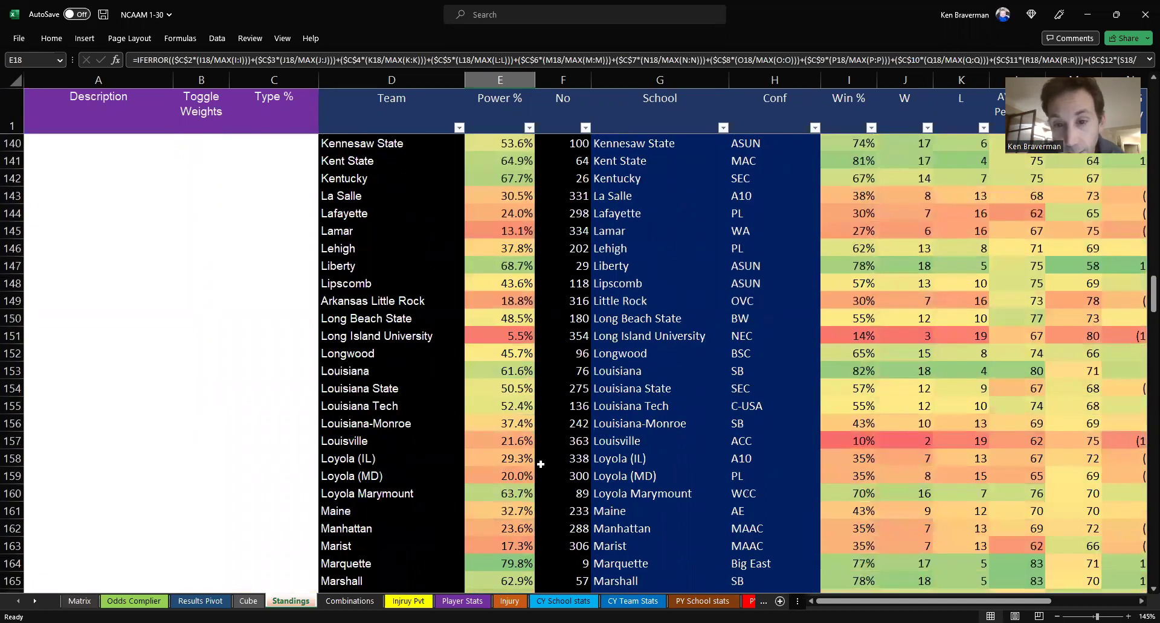
scroll(541, 463, down, 5)
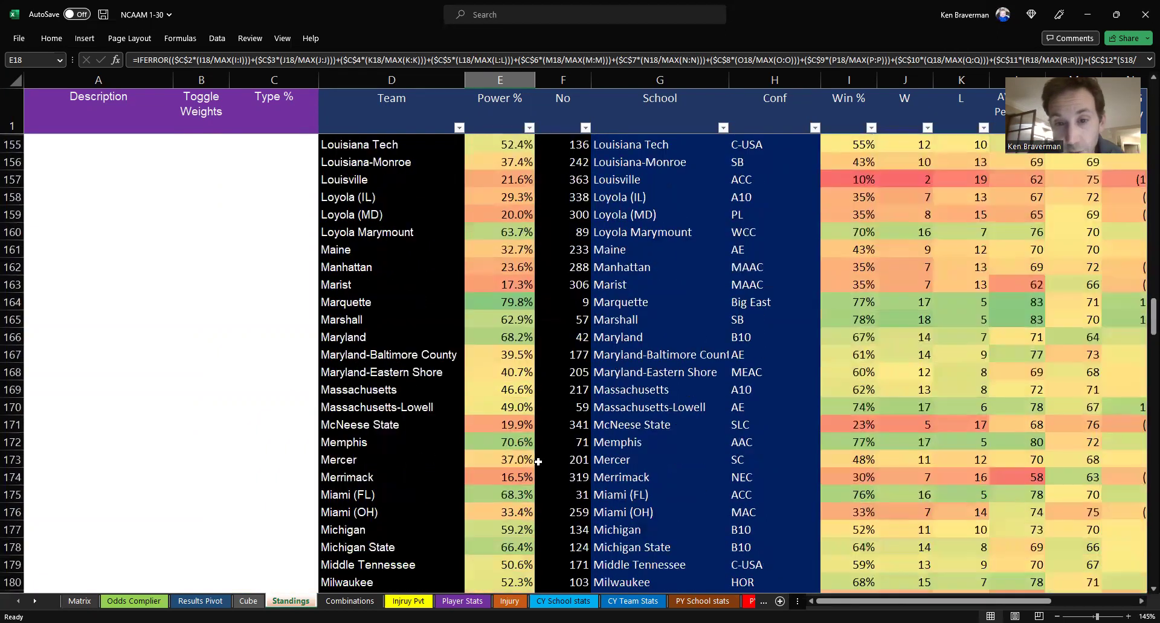
- Examine Maryland-Eastern Shore's season stats in the Standings, including wins, points per game, SOS, SRS and adjusted defensive rating
click(10, 354)
drag(888, 601, 1143, 592)
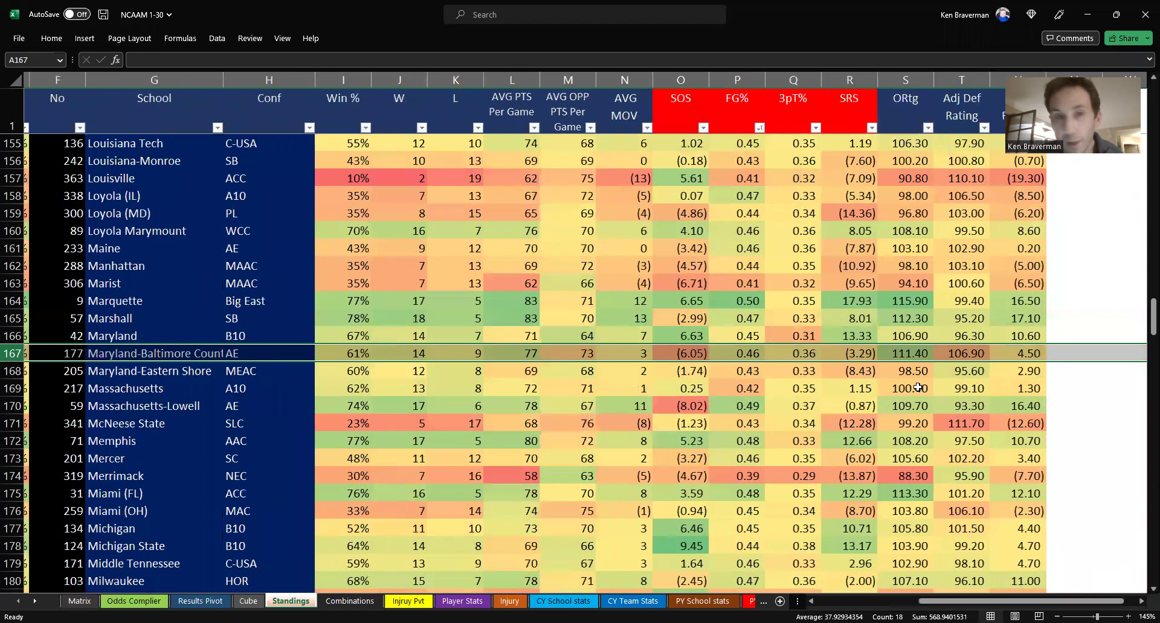
click(12, 371)
click(956, 372)
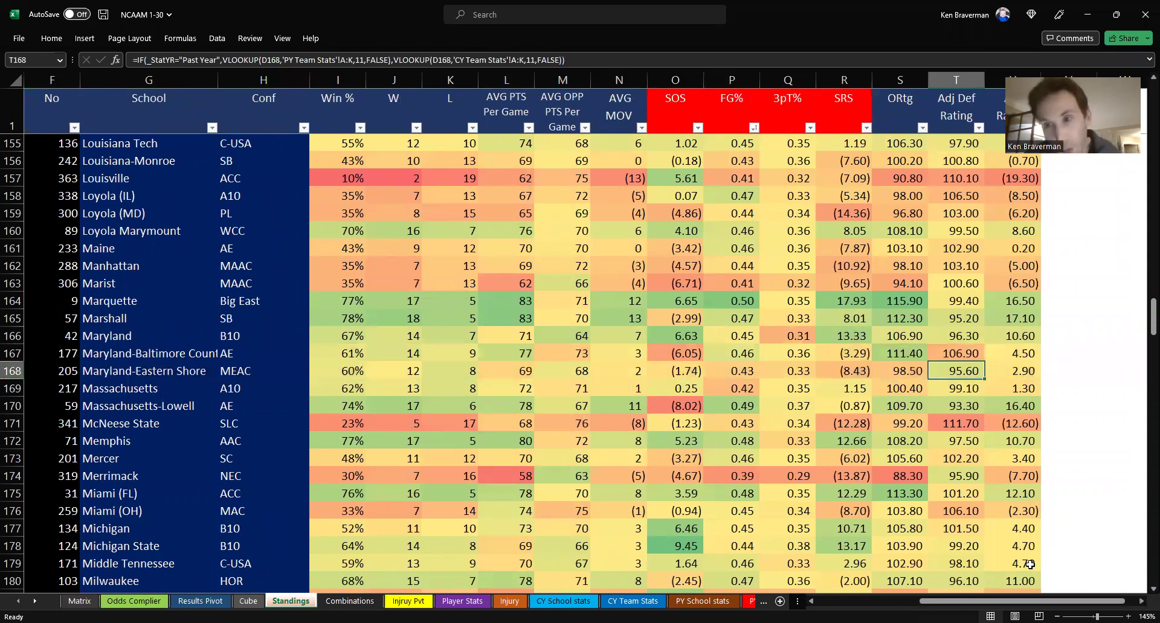
scroll(1038, 536, up, 2)
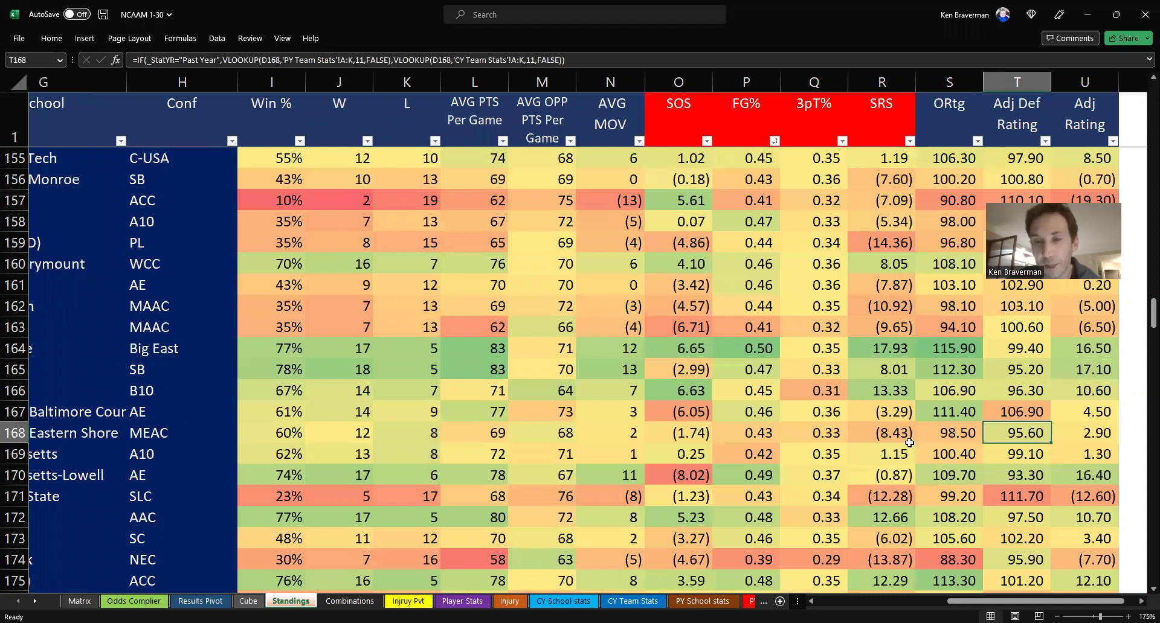
drag(364, 436, 336, 433)
click(628, 349)
drag(543, 433, 954, 414)
click(484, 435)
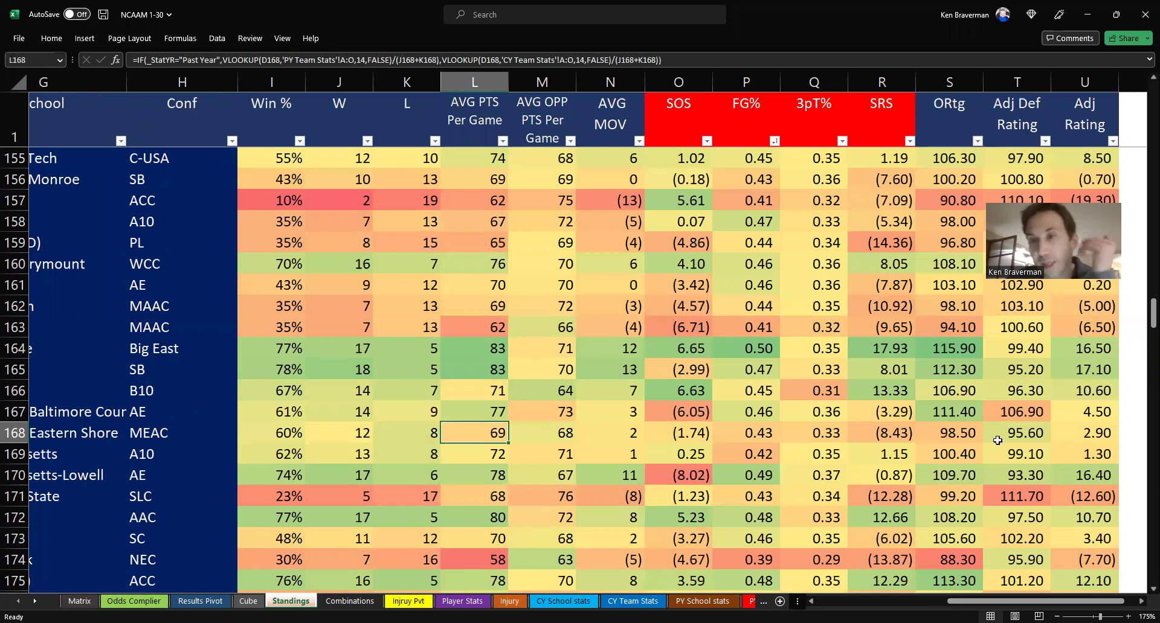
drag(1026, 601, 910, 603)
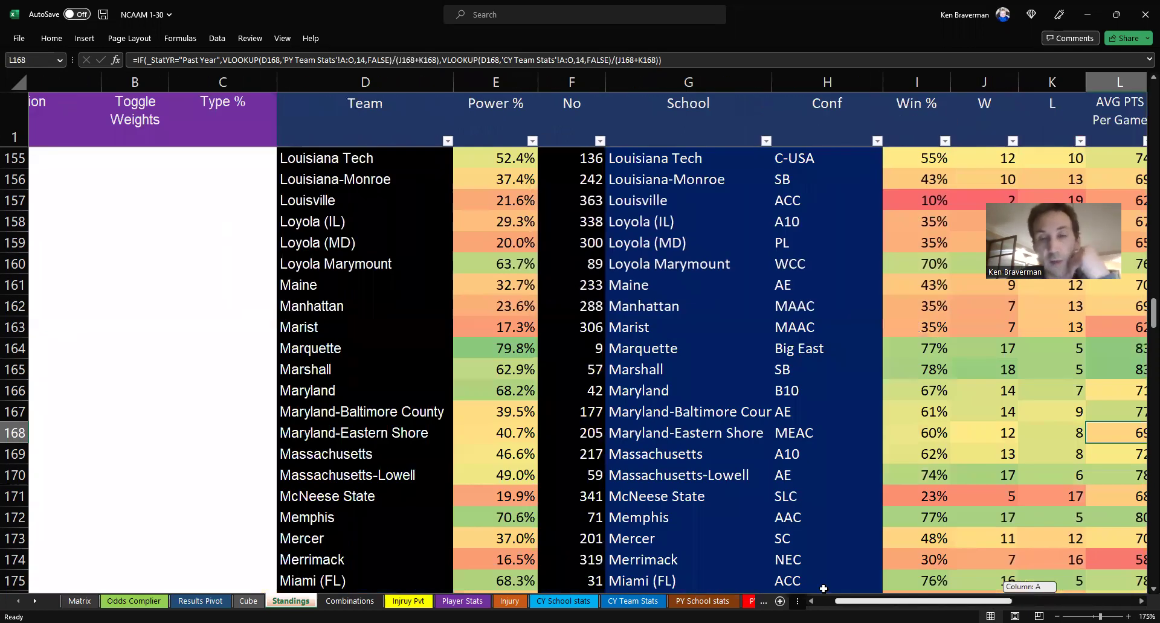
drag(822, 589, 815, 584)
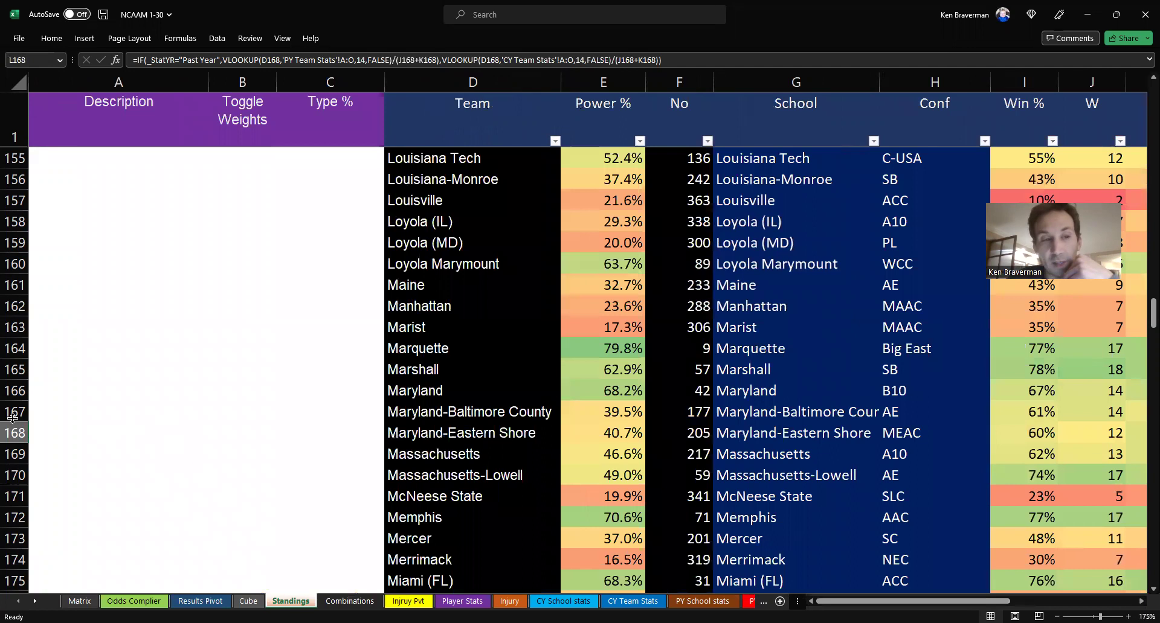
- Set the current-year Adjusted Defensive Rating weight to 50 on the Standings sheet
click(40, 425)
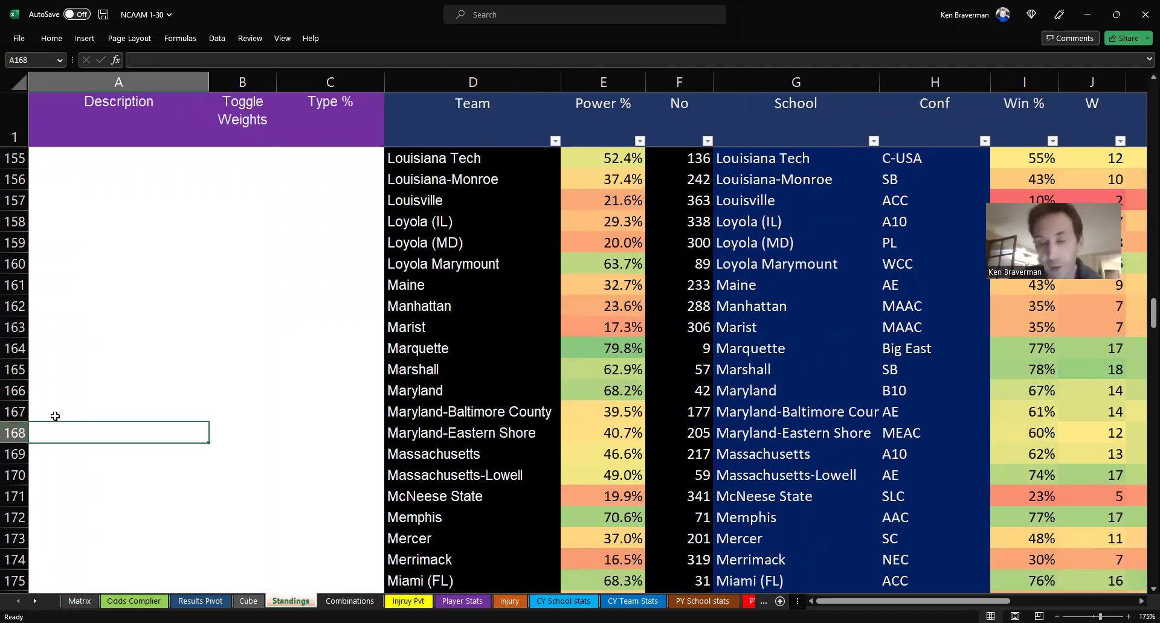
key(ctrl+Up)
key(ctrl+Up)
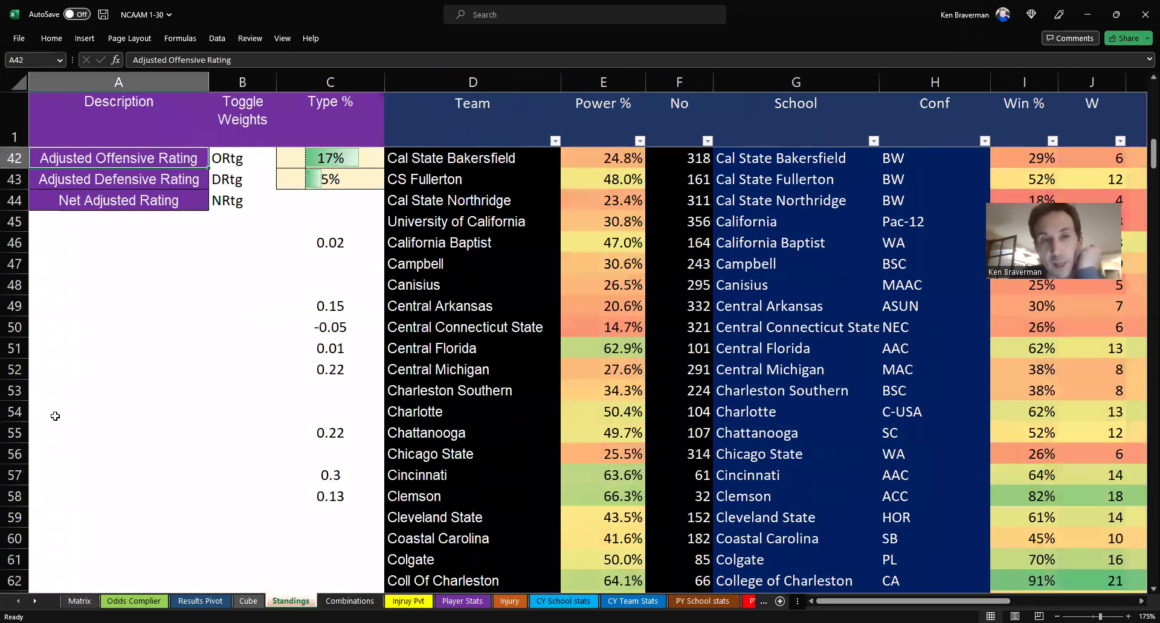
key(ctrl+Up)
scroll(55, 415, up, 3)
scroll(278, 483, down, 2)
click(320, 456)
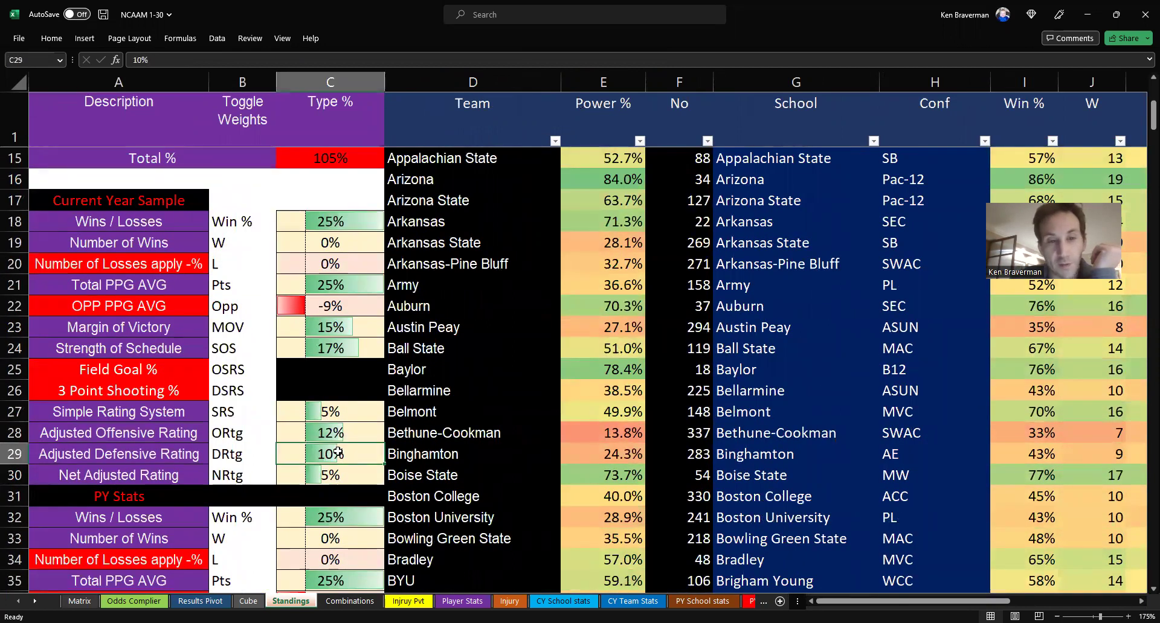
text(50)
key(Return)
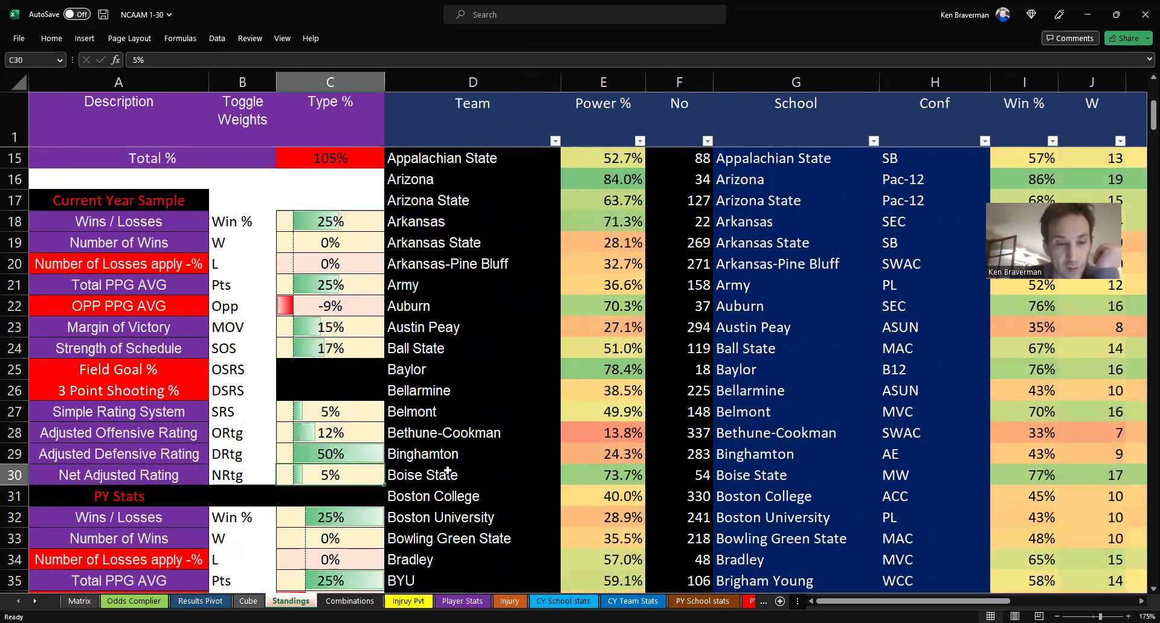
- Refresh the pivot table on the Results Pivot sheet
click(200, 601)
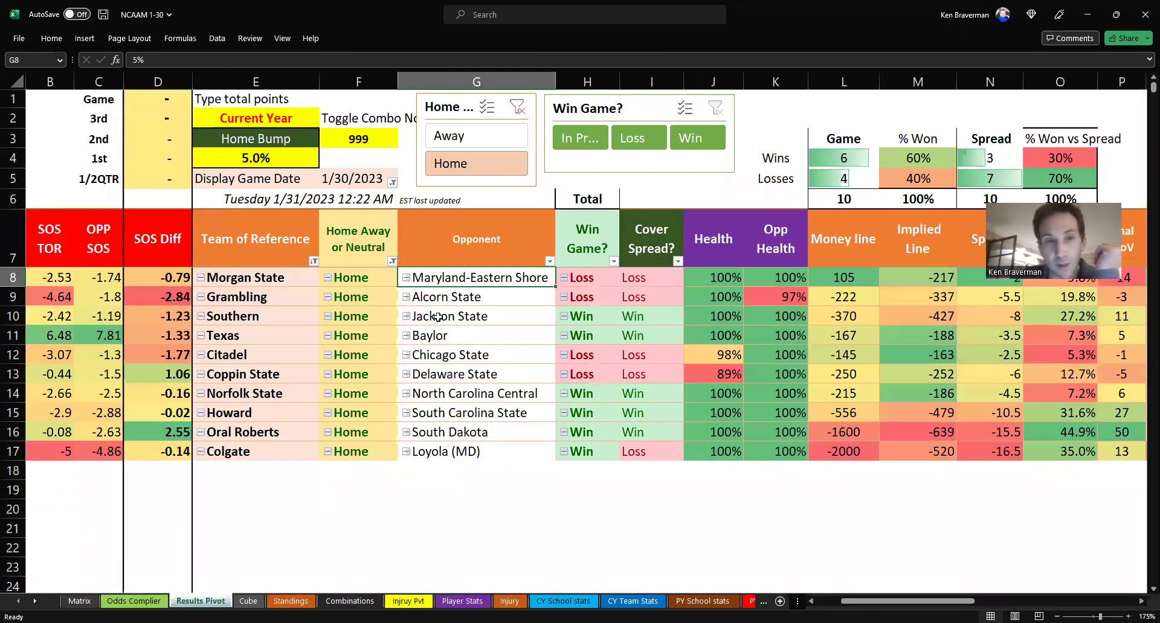
click(274, 279)
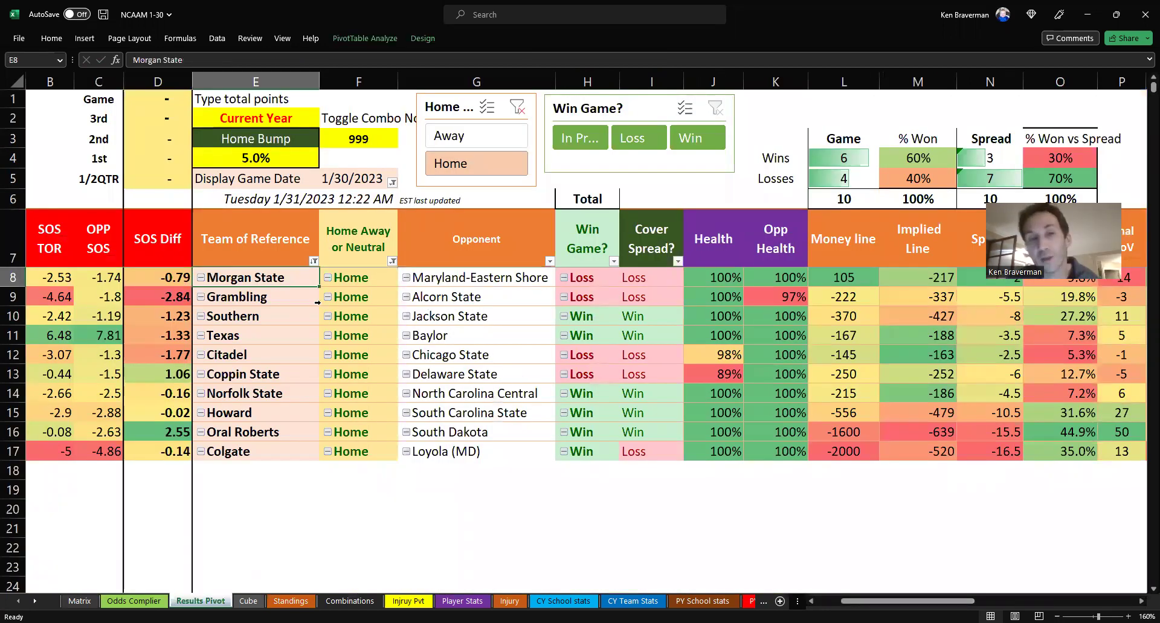
right_click(481, 355)
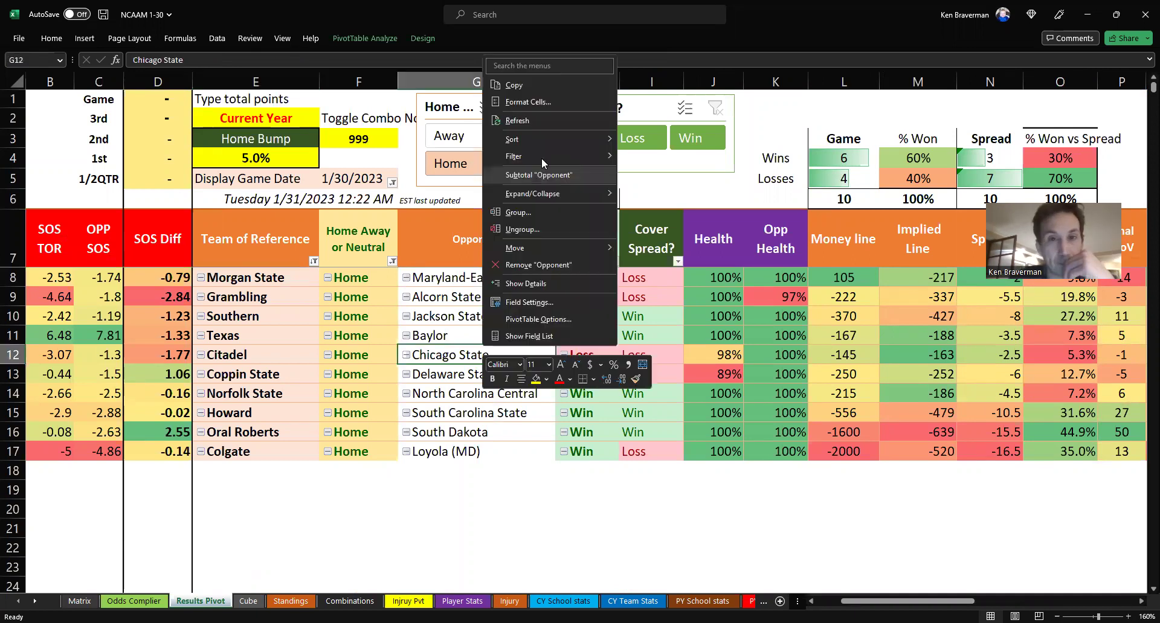
click(546, 122)
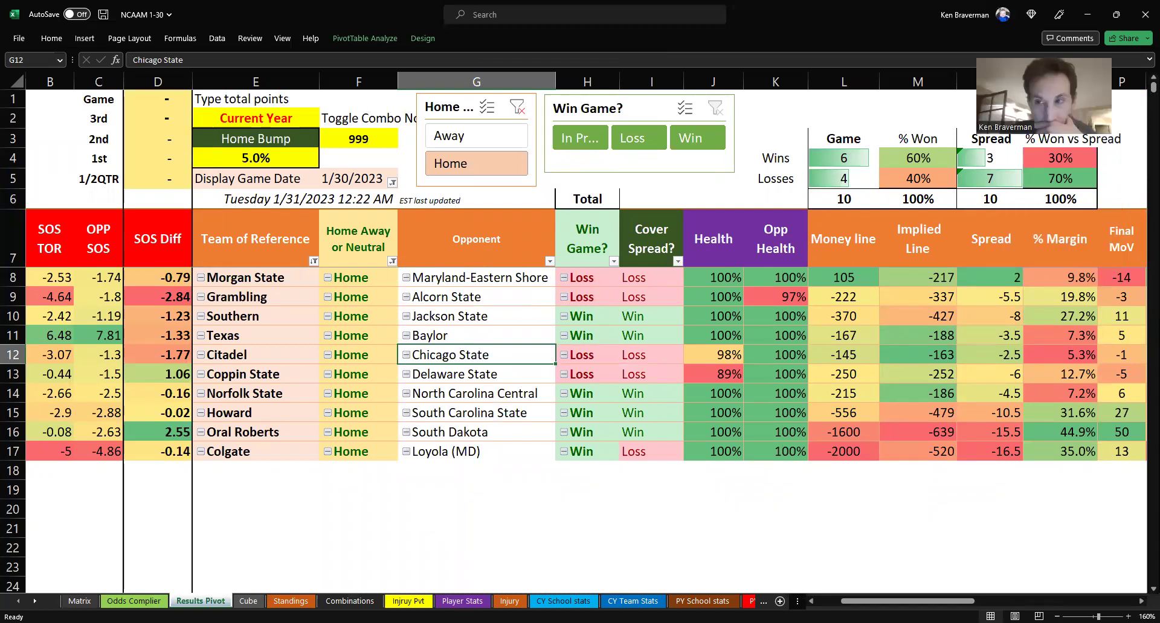
- Examine Morgan State's % Margin in the Results Pivot and the 30-Jan Power Strength % figures on the Cube sheet
click(1045, 278)
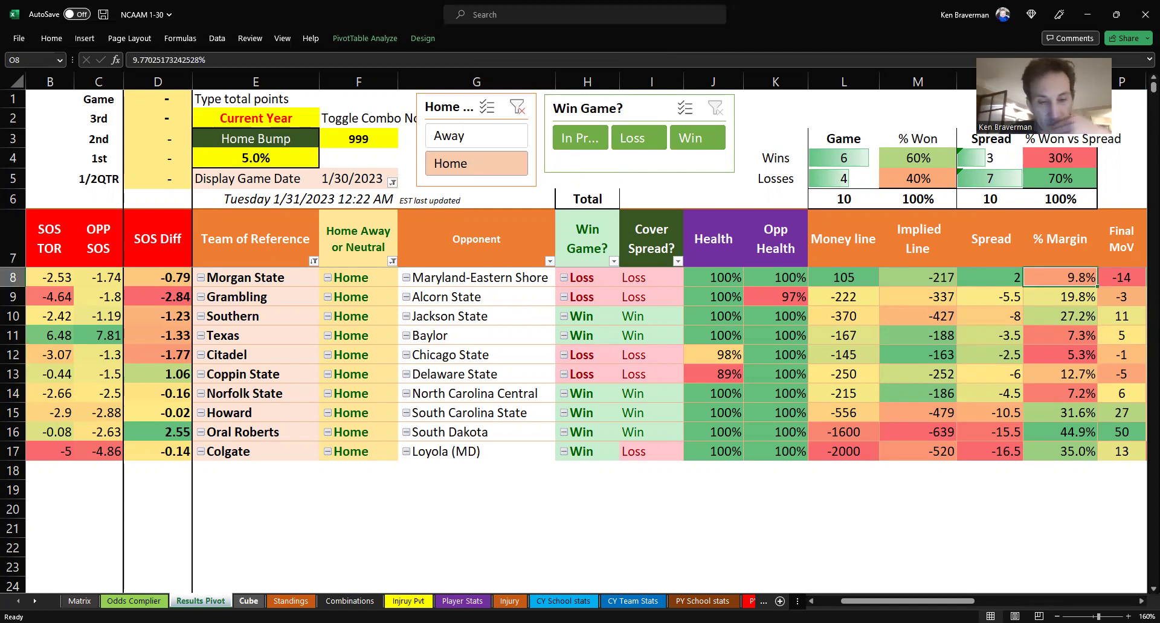
key(ctrl+Page_Down)
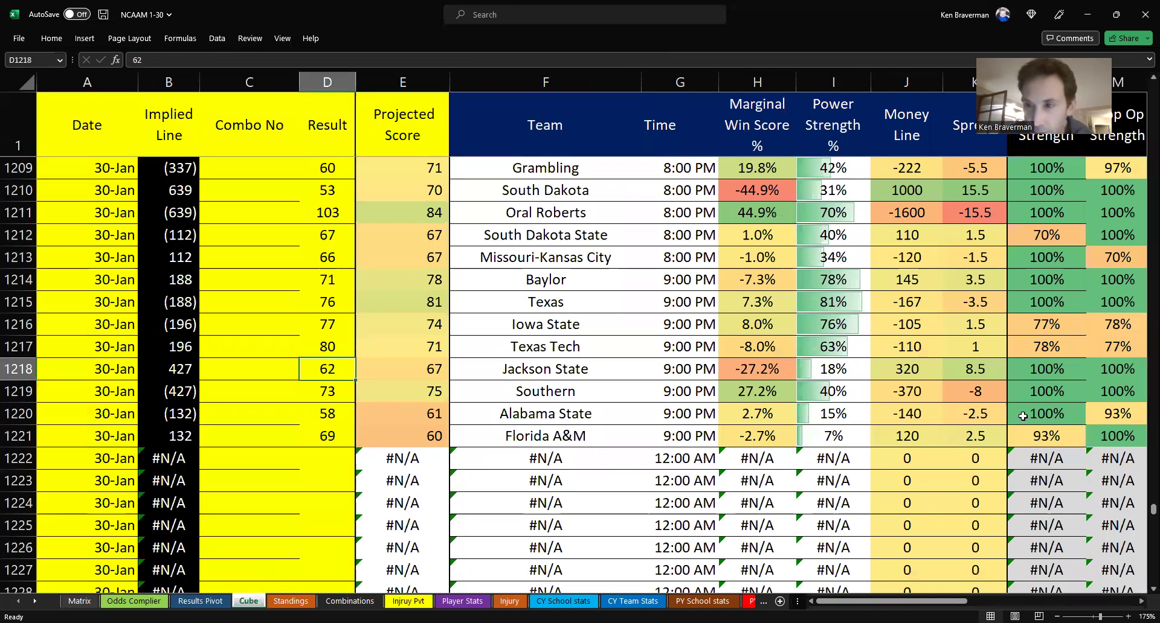
click(832, 396)
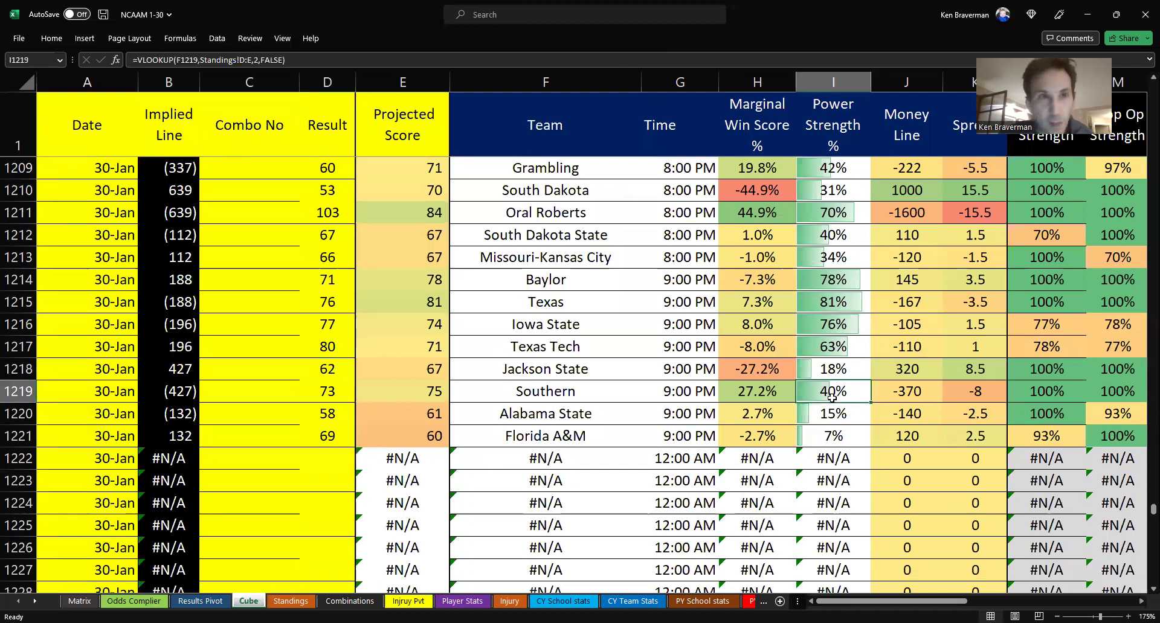
scroll(831, 397, up, 1)
scroll(724, 423, down, 1)
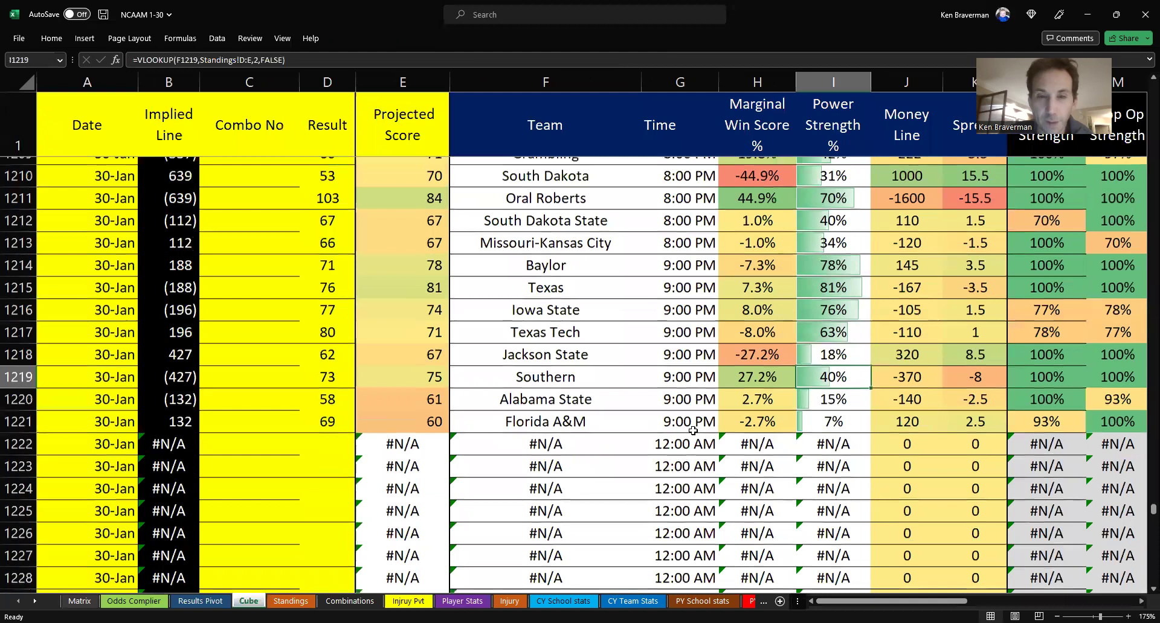
scroll(544, 484, up, 1)
- Examine the Morgan State game, the Power % column and the Texas versus Baylor row on the Results Pivot sheet
click(199, 601)
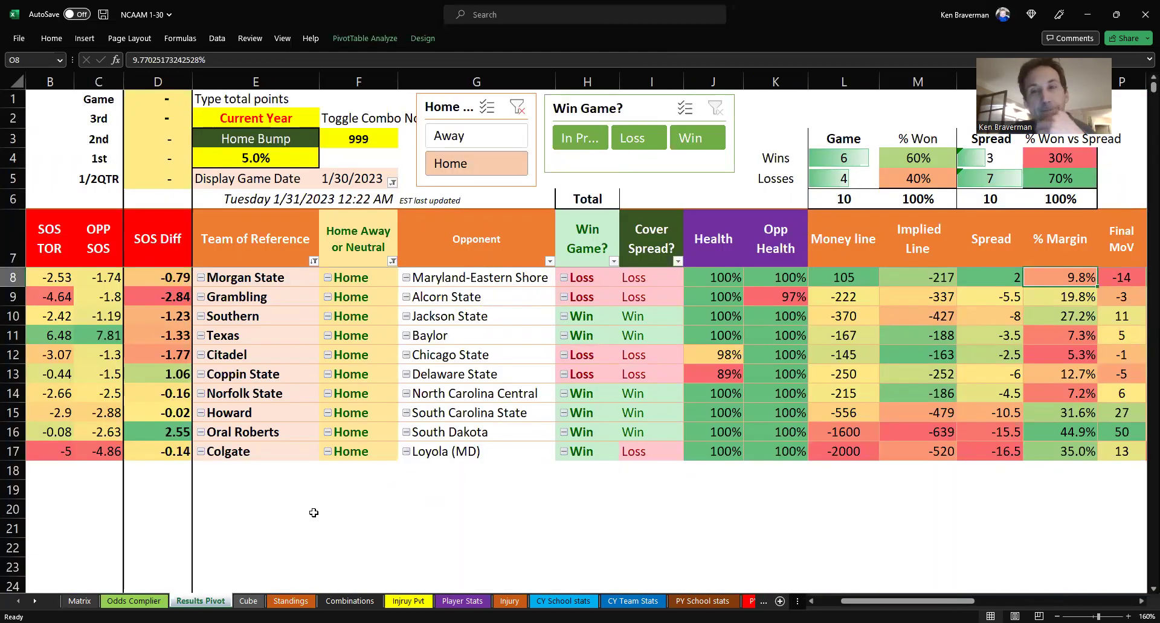
drag(292, 283, 1057, 297)
click(746, 545)
click(755, 509)
scroll(760, 468, down, 1)
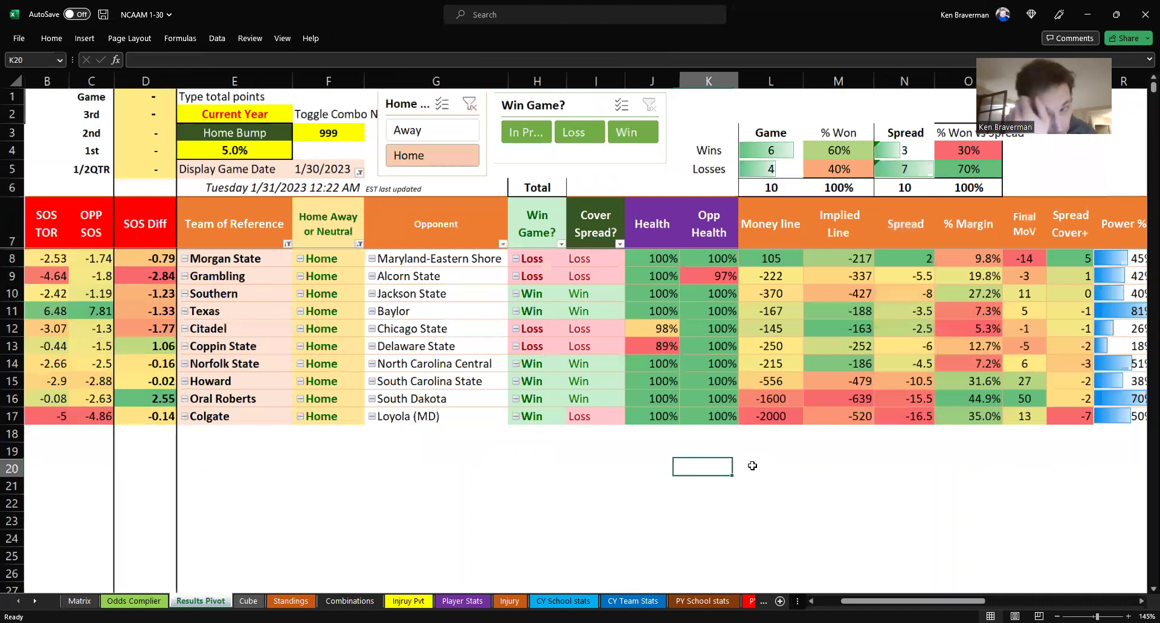
drag(1111, 272, 1122, 366)
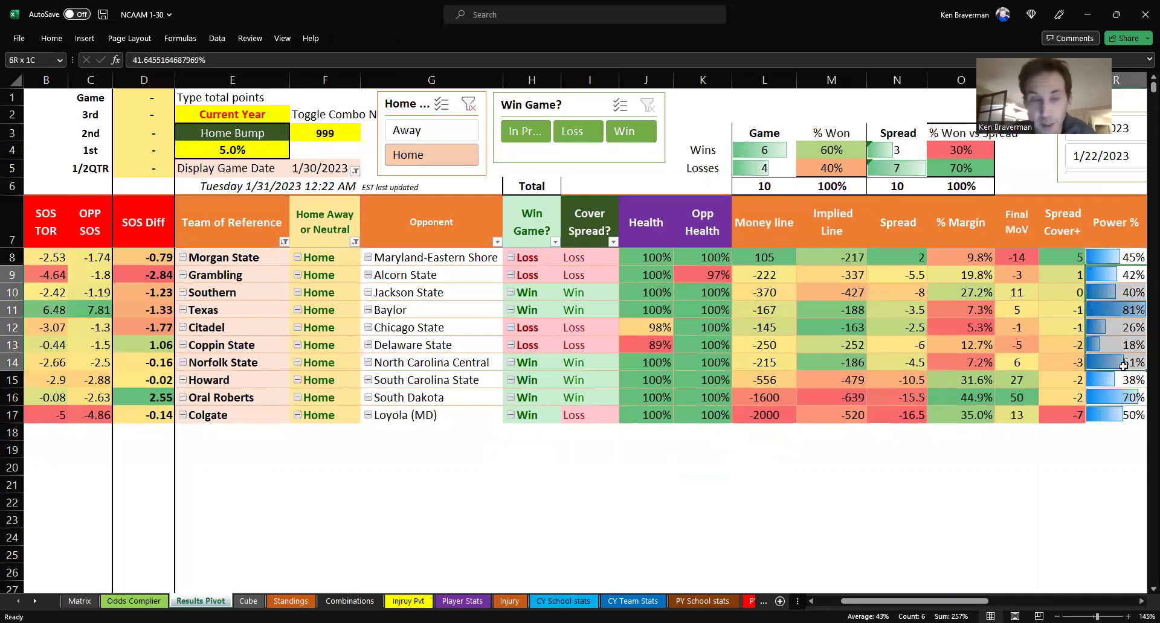
click(11, 310)
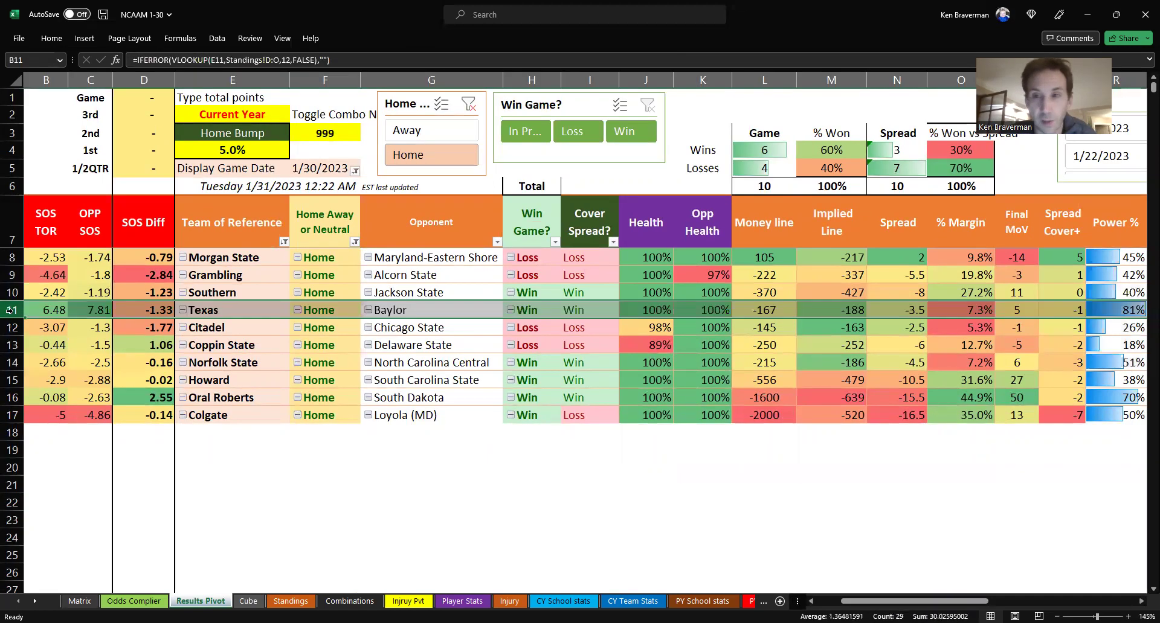
- Clear the Team of Reference filter and the Home/Away filter in the Results Pivot
click(284, 242)
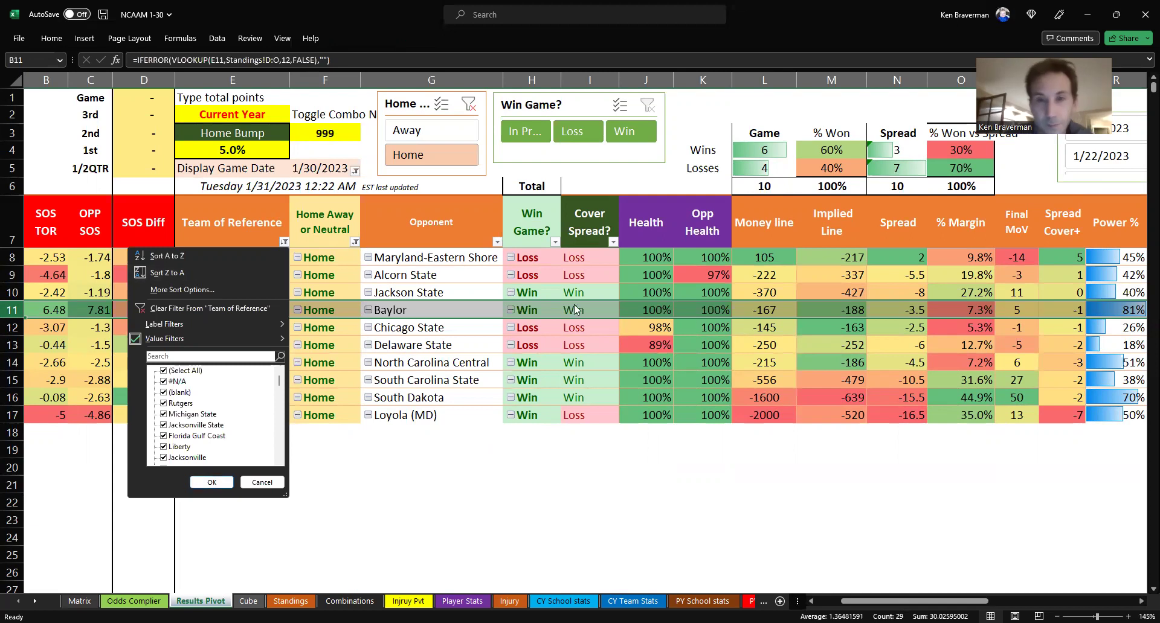
click(242, 307)
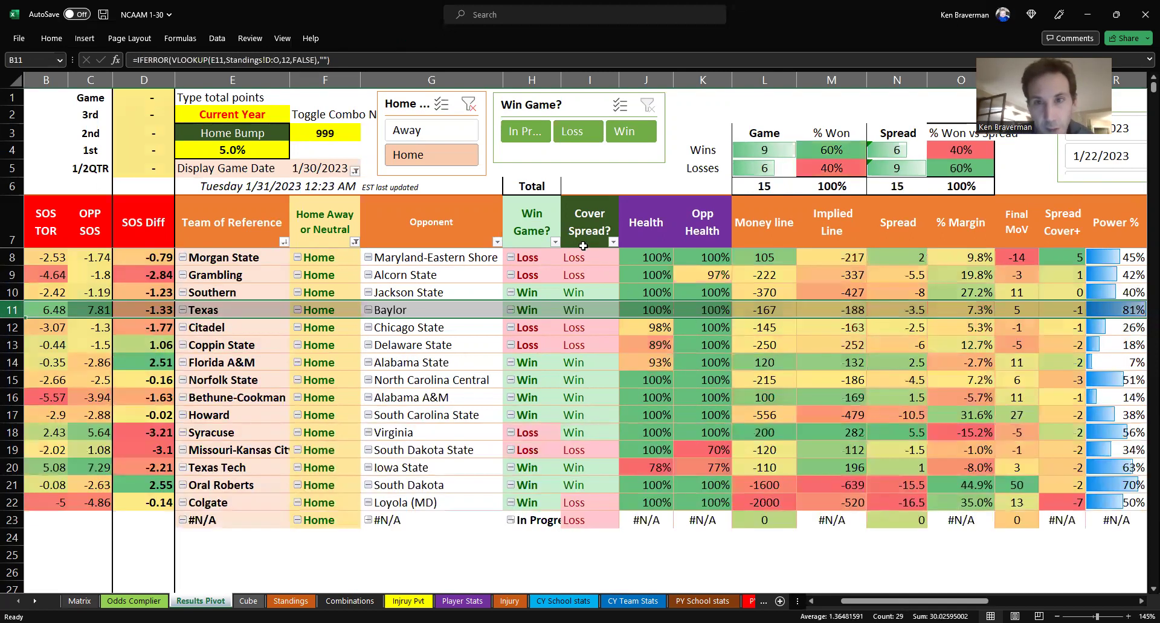
click(469, 105)
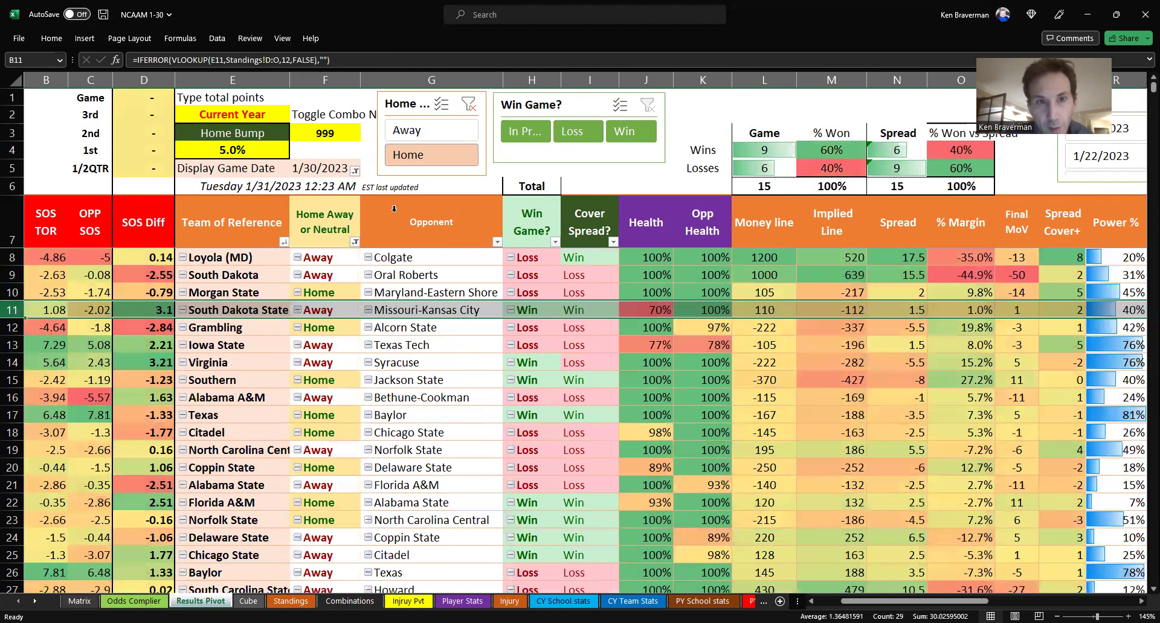
- Sort Team of Reference by Power % in descending order, limit the pivot to Home games, and restore the earlier filtered view
click(284, 242)
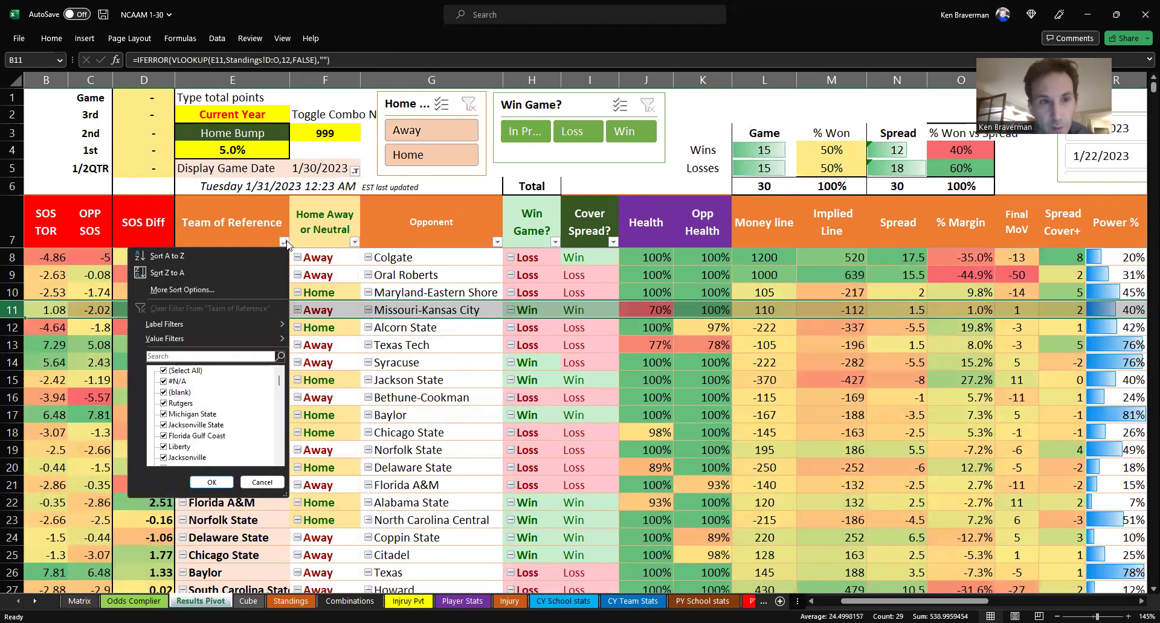
click(250, 288)
click(462, 302)
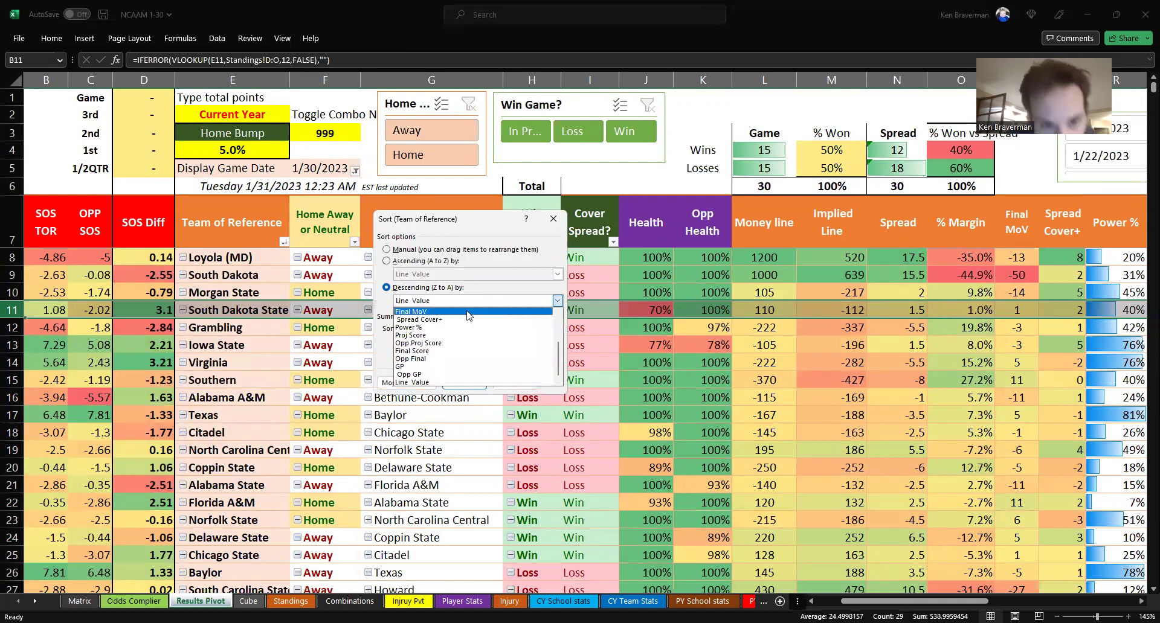
click(470, 327)
click(471, 382)
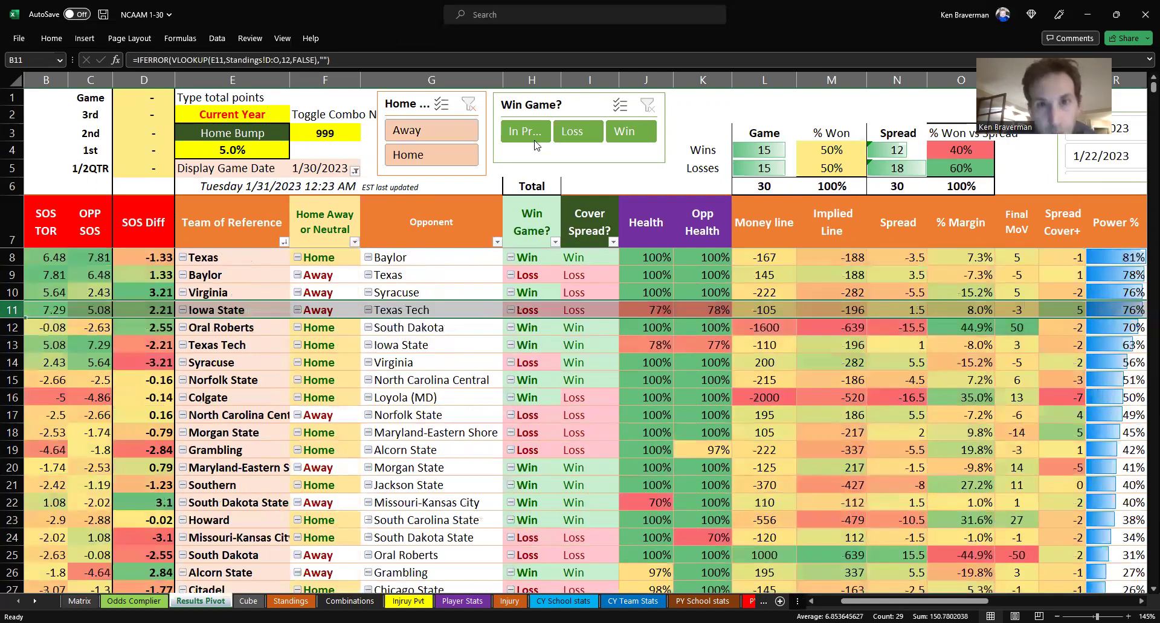
click(417, 156)
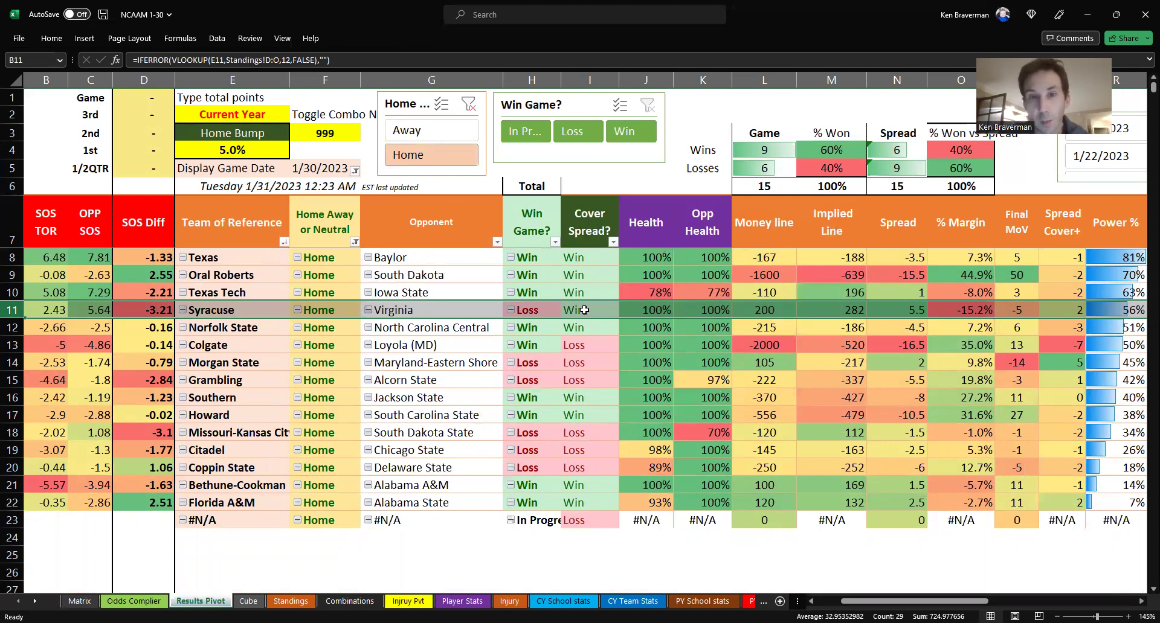
click(450, 164)
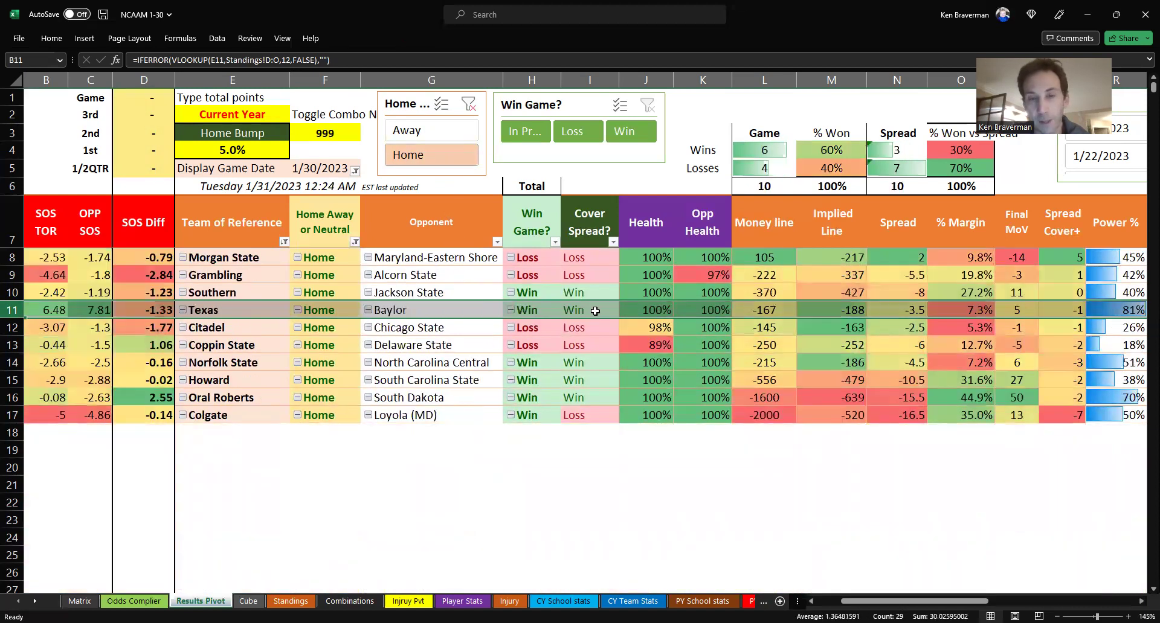
- Examine the game win/loss totals and the Morgan State row from team through Implied Line
drag(751, 150, 755, 169)
drag(262, 258, 260, 331)
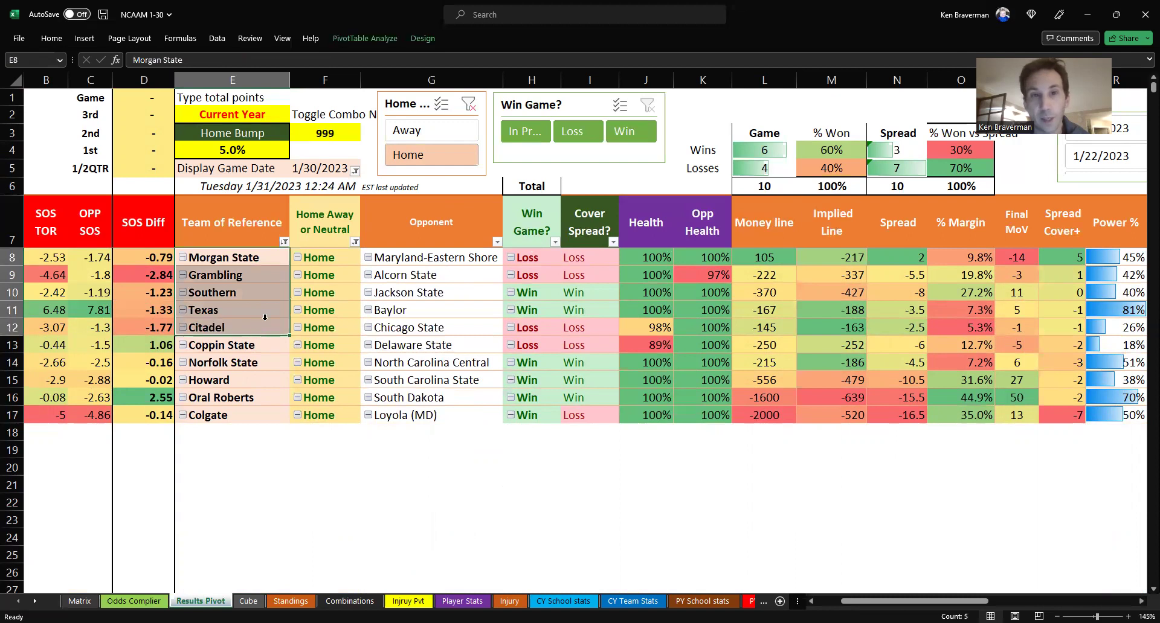
click(260, 275)
drag(261, 257, 830, 261)
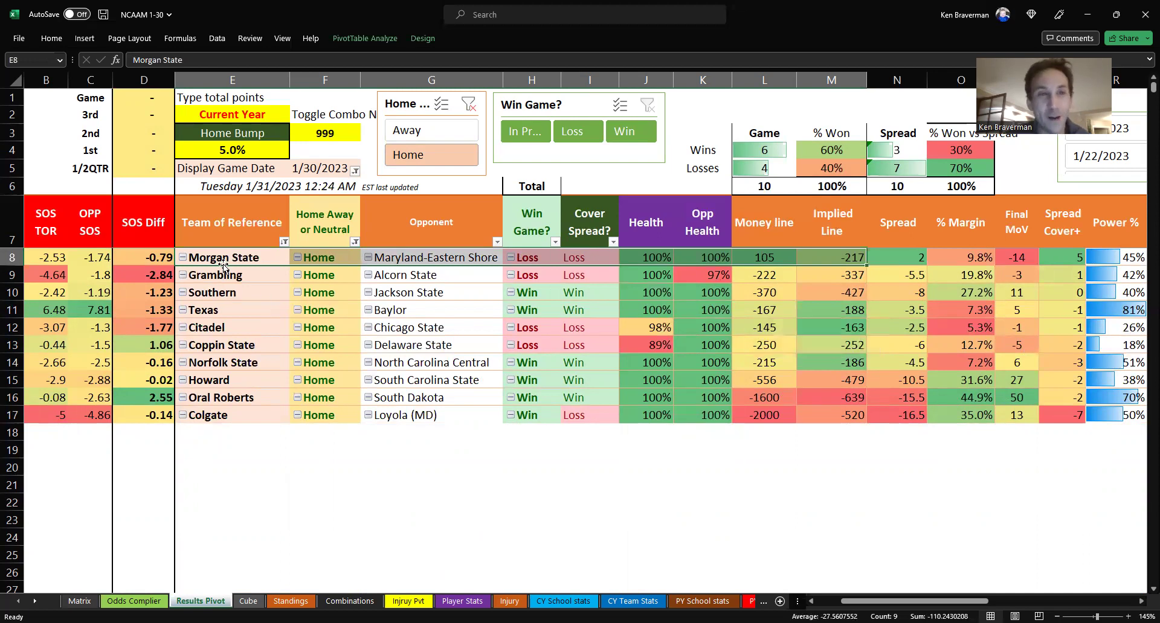
- Examine Grambling's SOS Diff and the result of its game against Alcorn State
click(169, 277)
ctrl+scroll(384, 417, up, 2)
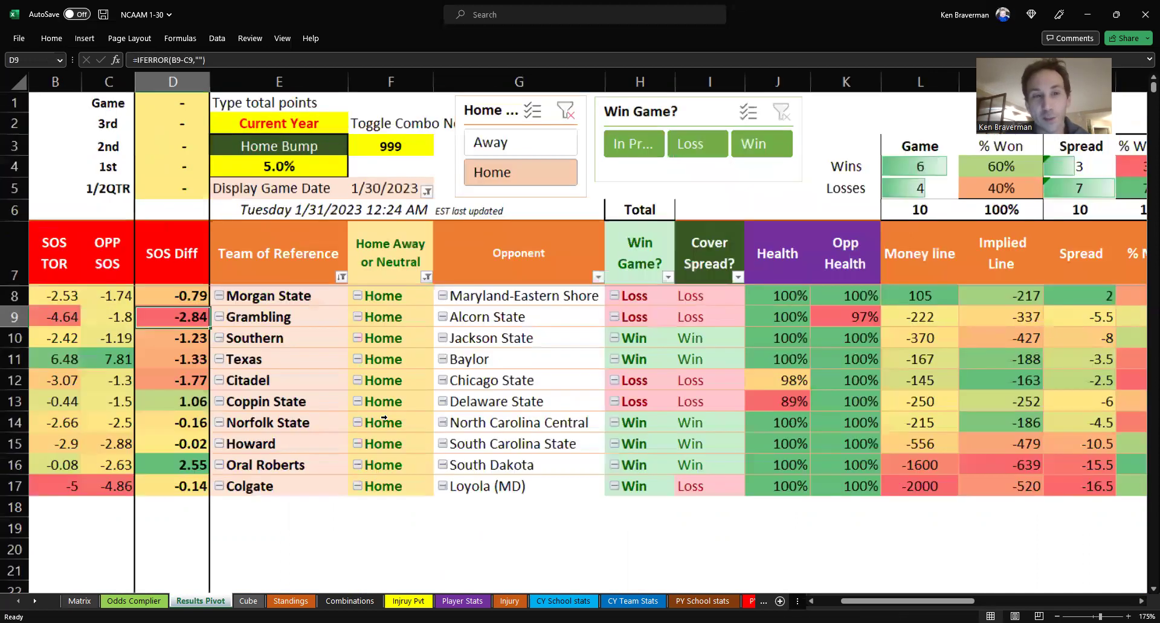
ctrl+scroll(208, 359, up, 1)
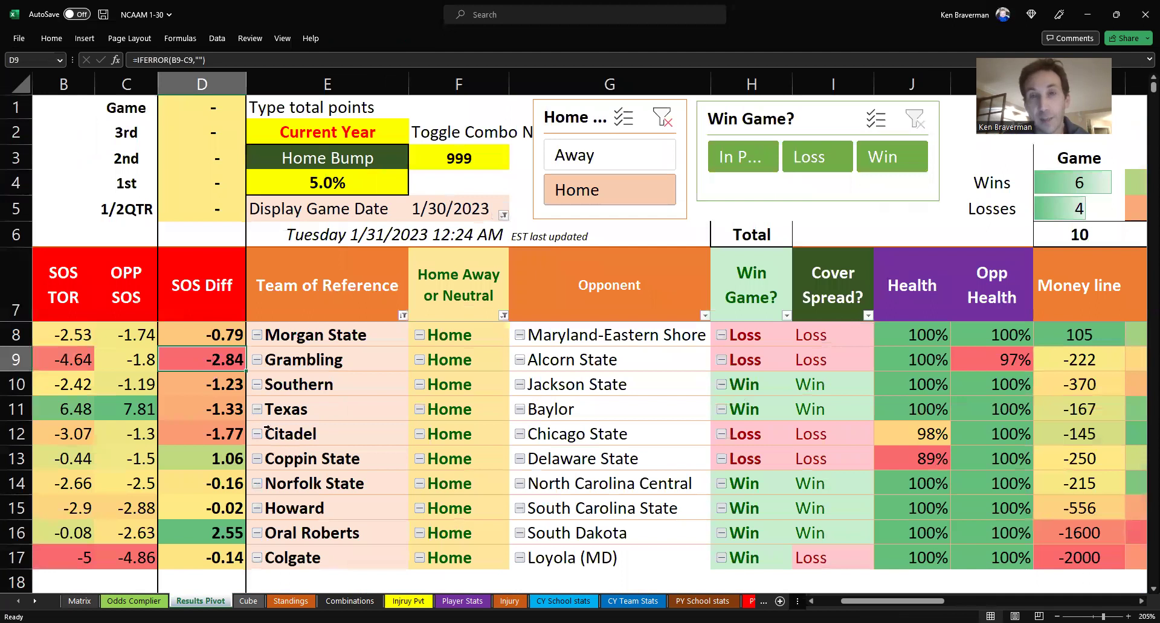
ctrl+scroll(210, 345, down, 1)
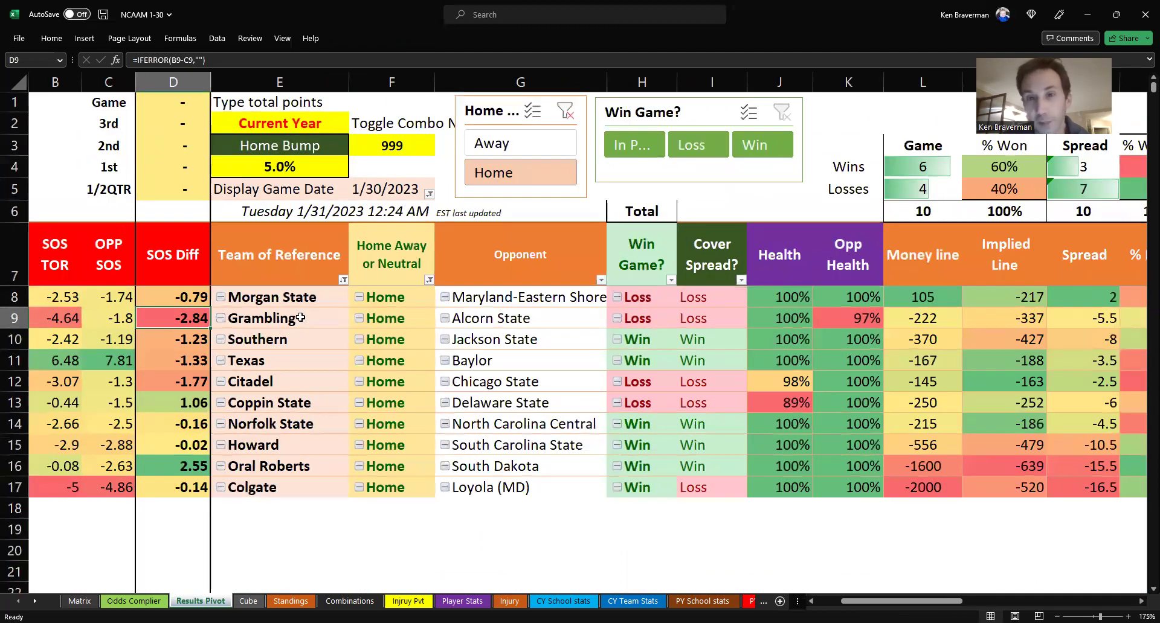
drag(277, 317, 733, 320)
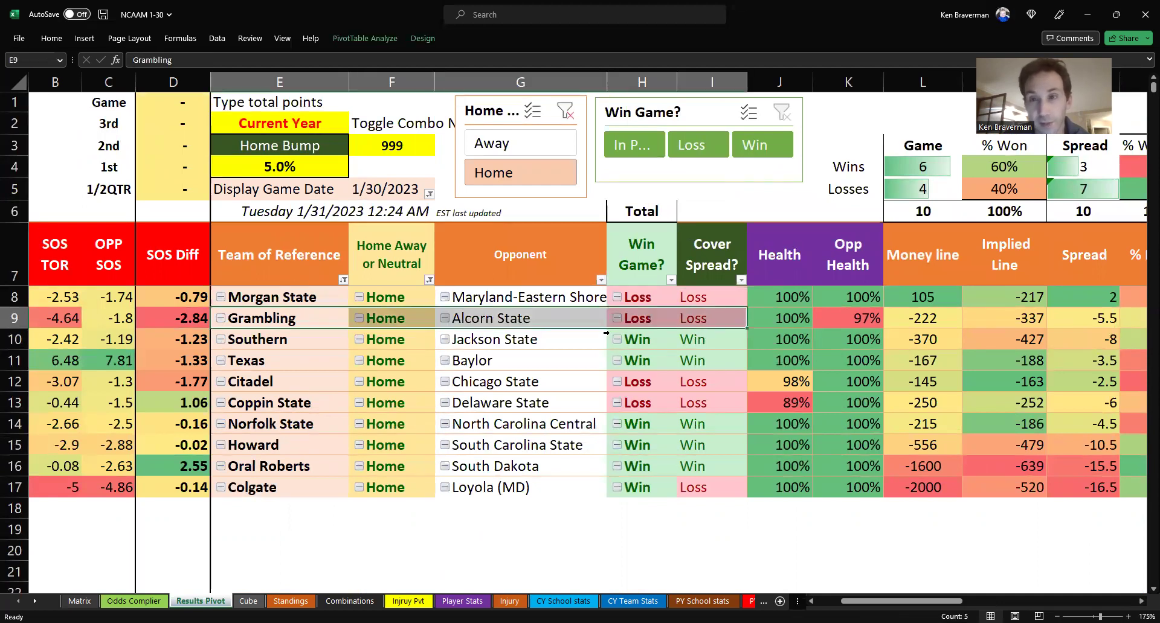
ctrl+scroll(763, 298, down, 1)
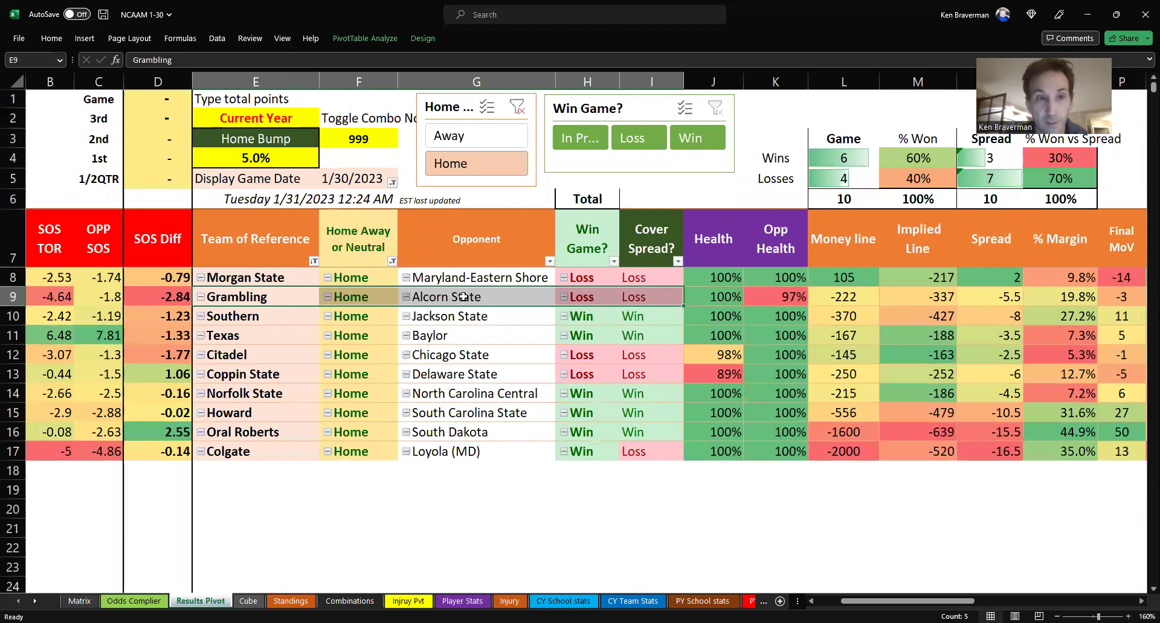
- Examine the Southern and Texas games, including the Power % for Texas
click(284, 316)
click(279, 335)
ctrl+scroll(899, 346, down, 1)
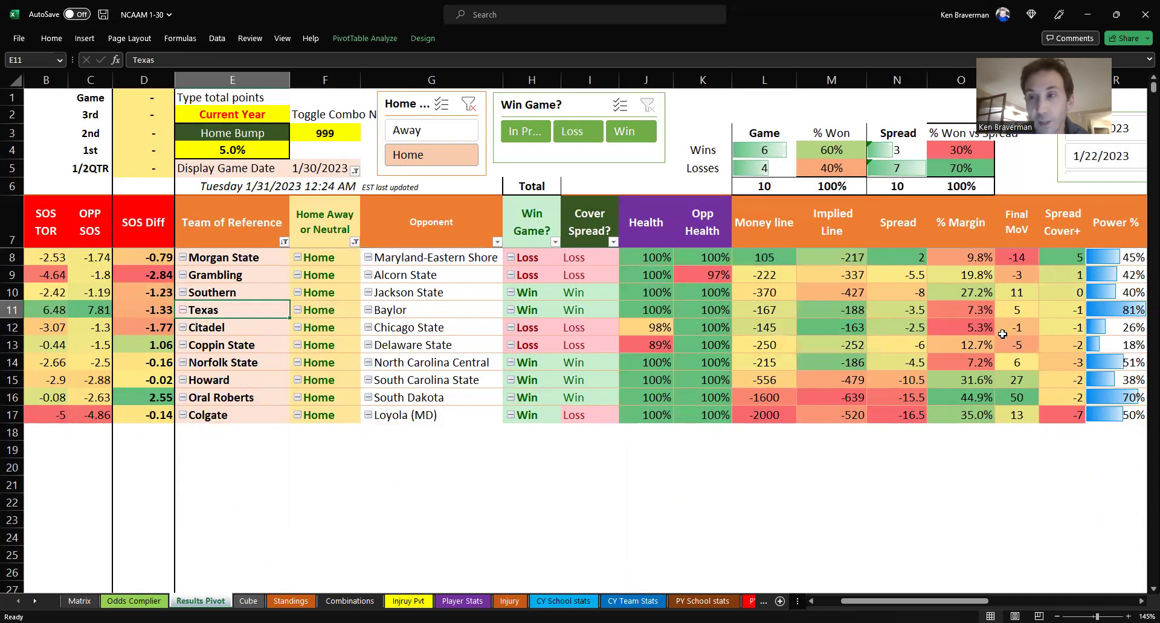
ctrl+scroll(900, 346, down, 1)
click(1015, 285)
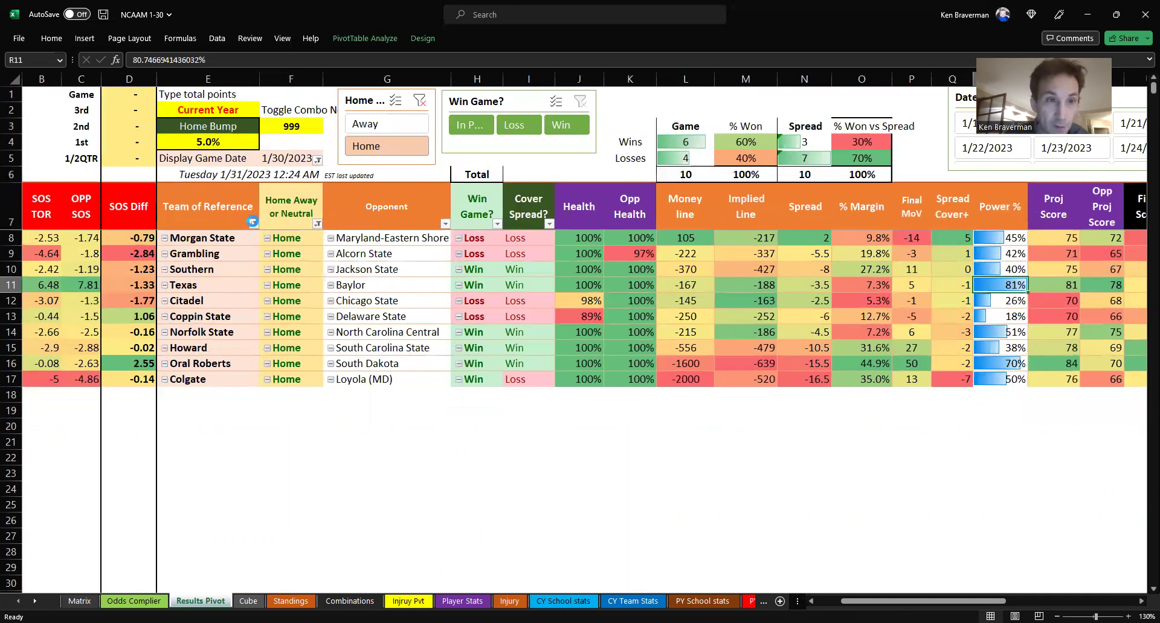
- Try sorting Team of Reference by Power % in descending order and check the Oral Roberts and Colgate money lines
click(252, 221)
click(152, 272)
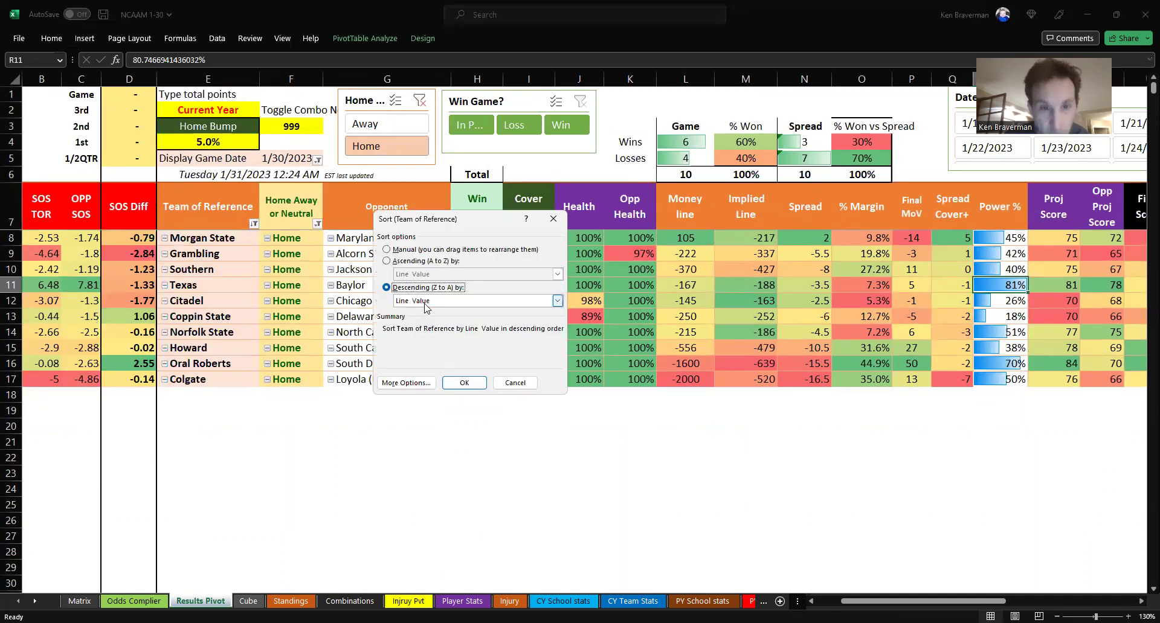
click(425, 304)
click(441, 327)
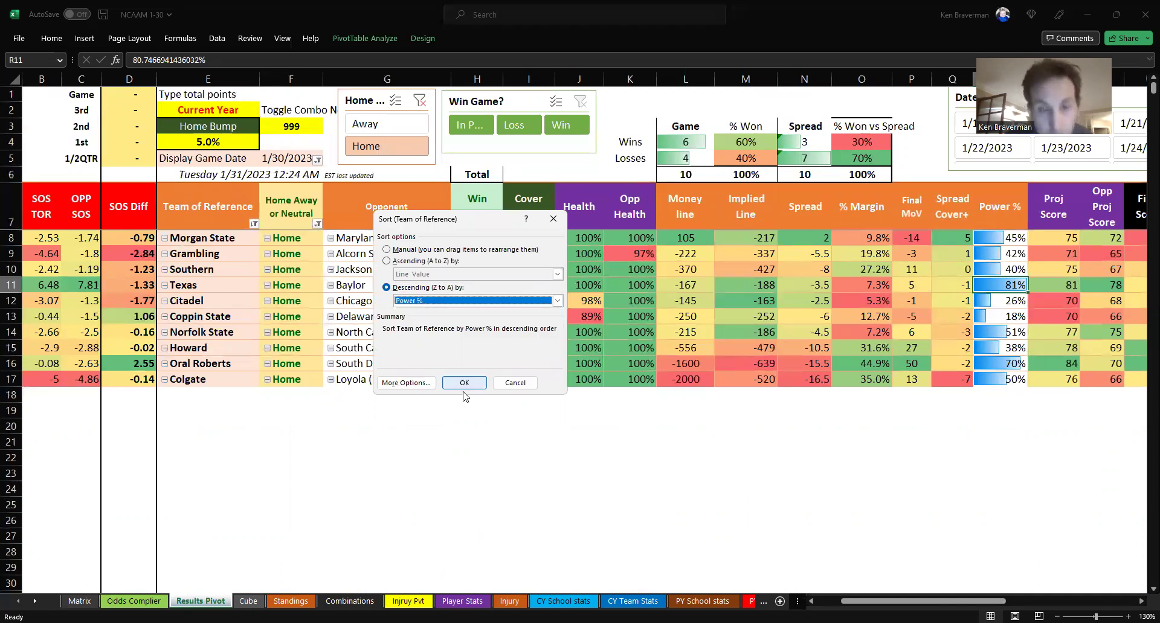
click(465, 385)
scroll(593, 450, up, 1)
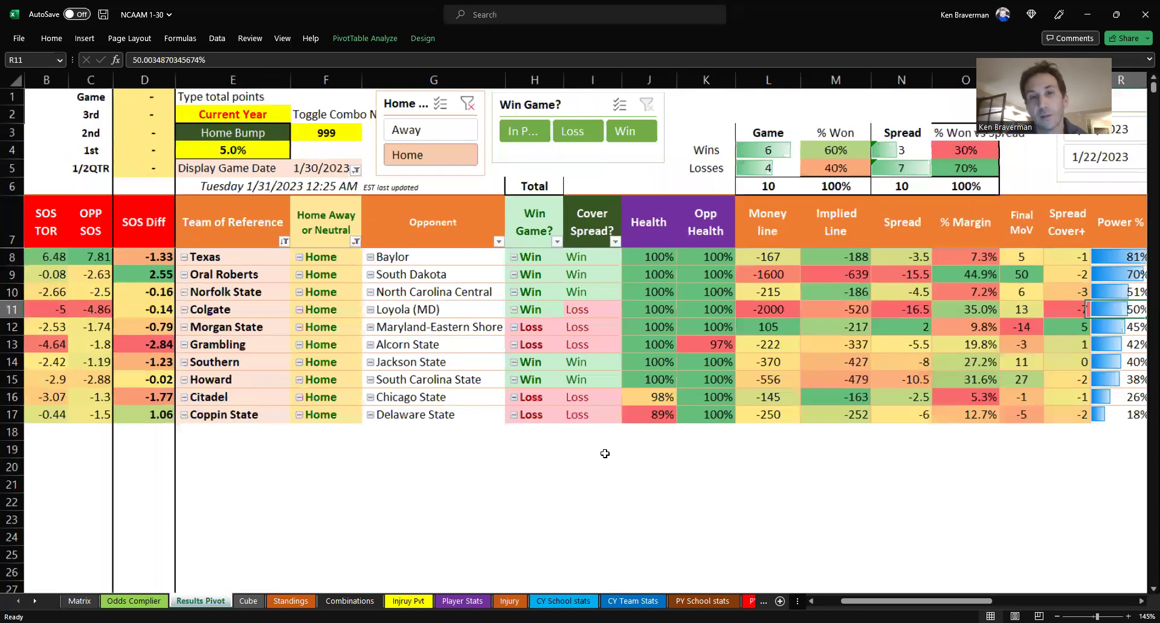
scroll(400, 285, up, 1)
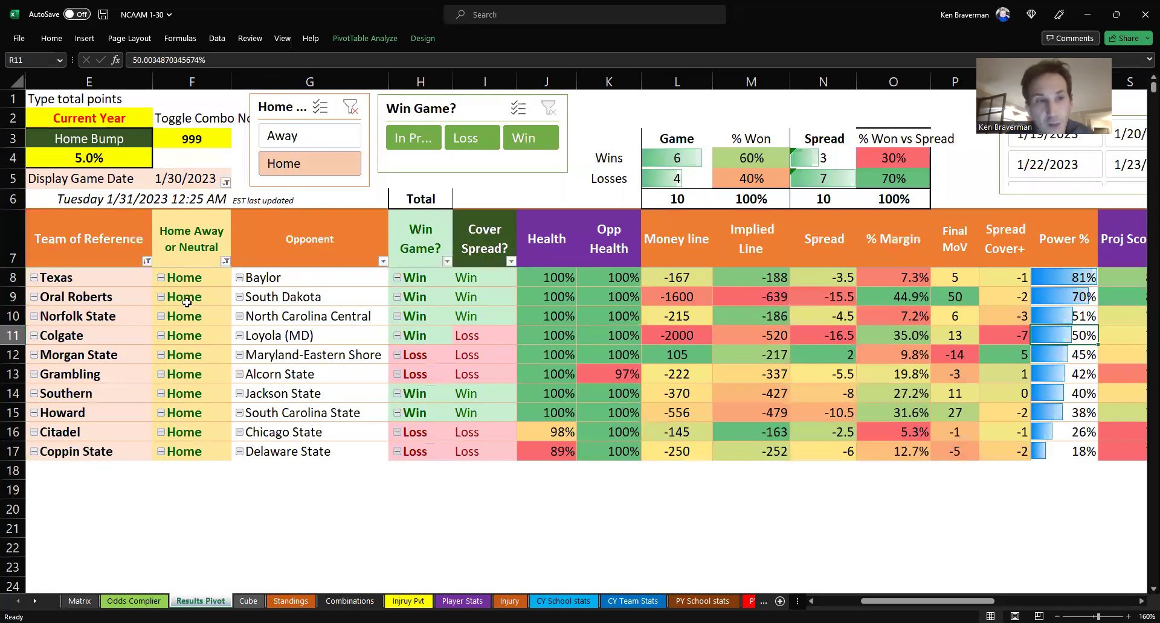
click(688, 295)
click(694, 336)
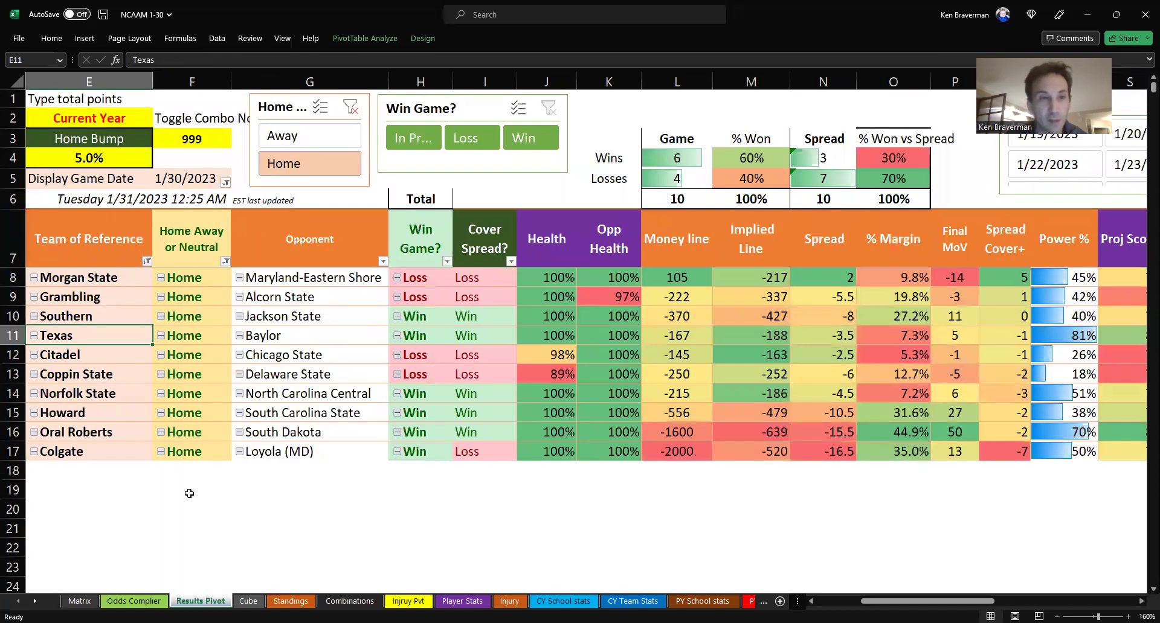
- Examine the Citadel game against Chicago State and the Coppin State game against Delaware State, including Coppin State's Health
click(189, 493)
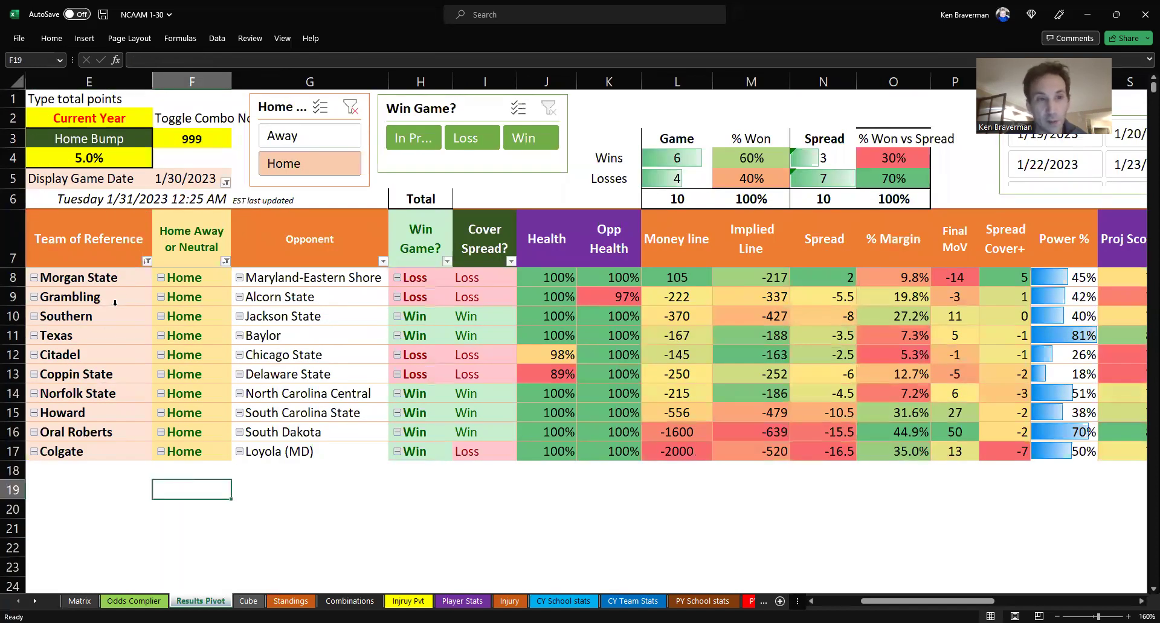
drag(103, 357, 341, 359)
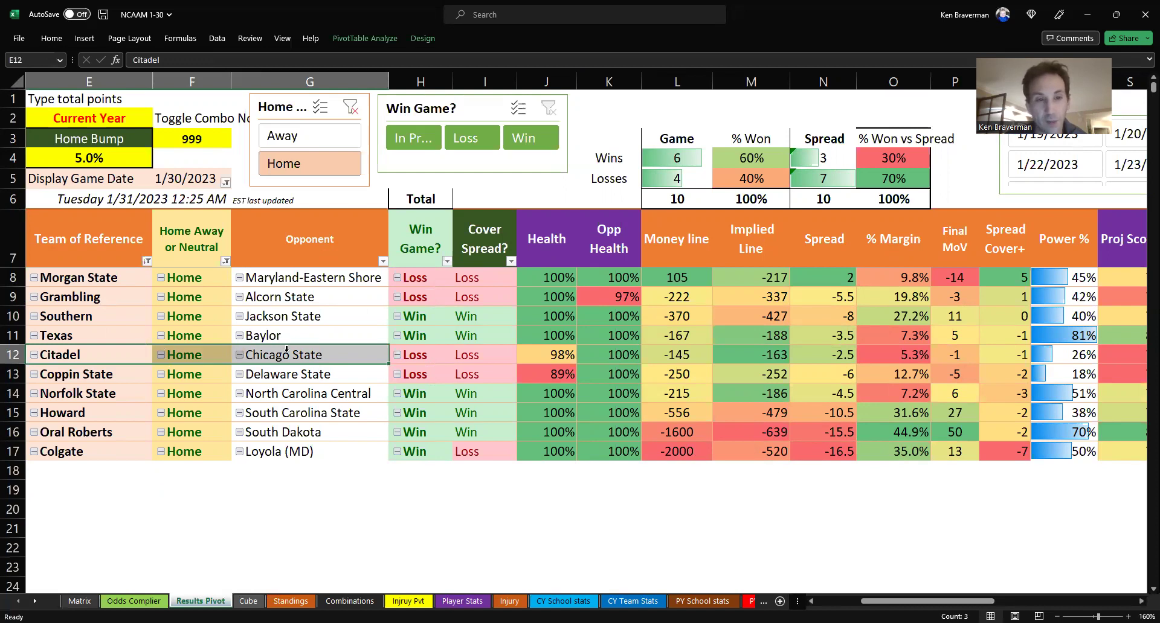
click(89, 375)
drag(483, 381, 564, 375)
drag(419, 382, 124, 380)
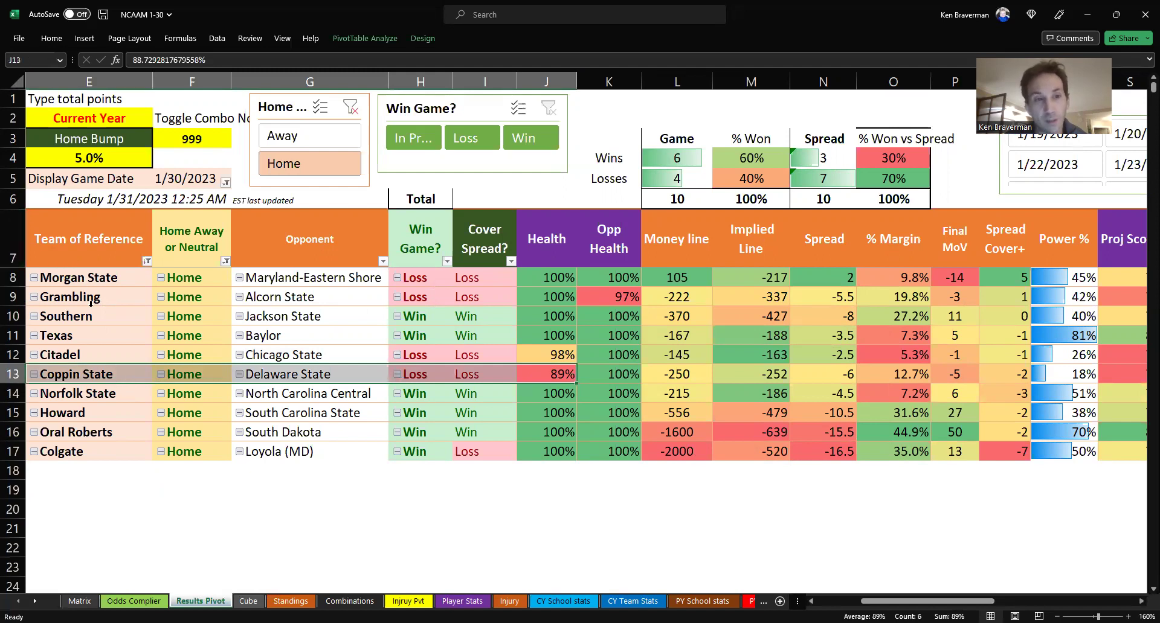
click(72, 360)
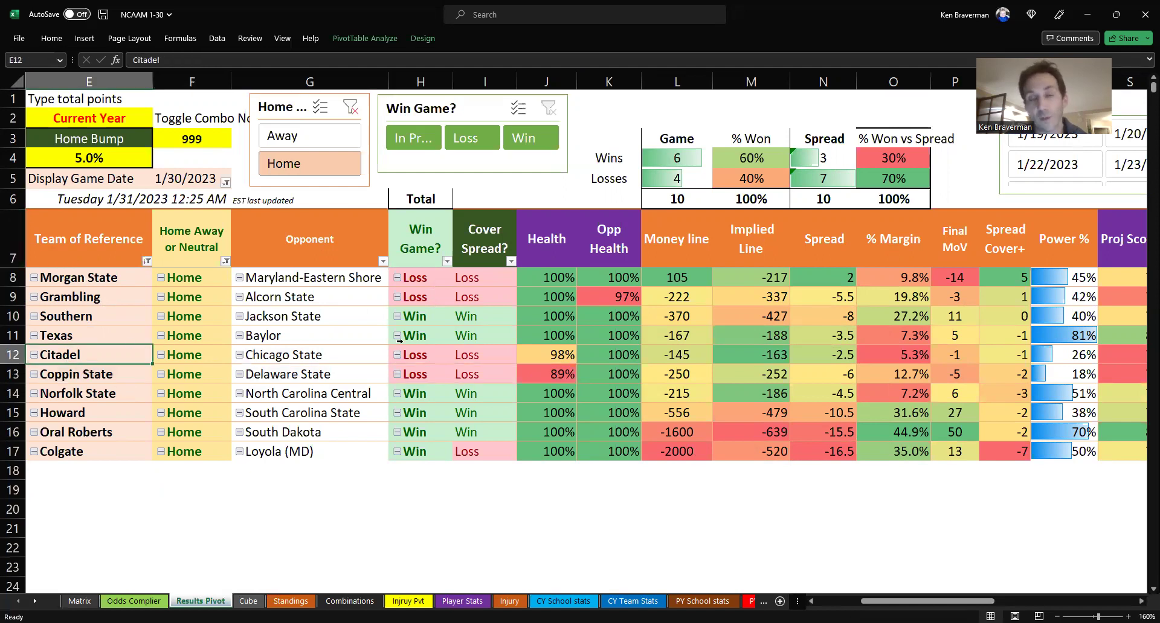
- Examine the Line Diff column from its header down through the Coppin State row
scroll(842, 457, down, 1)
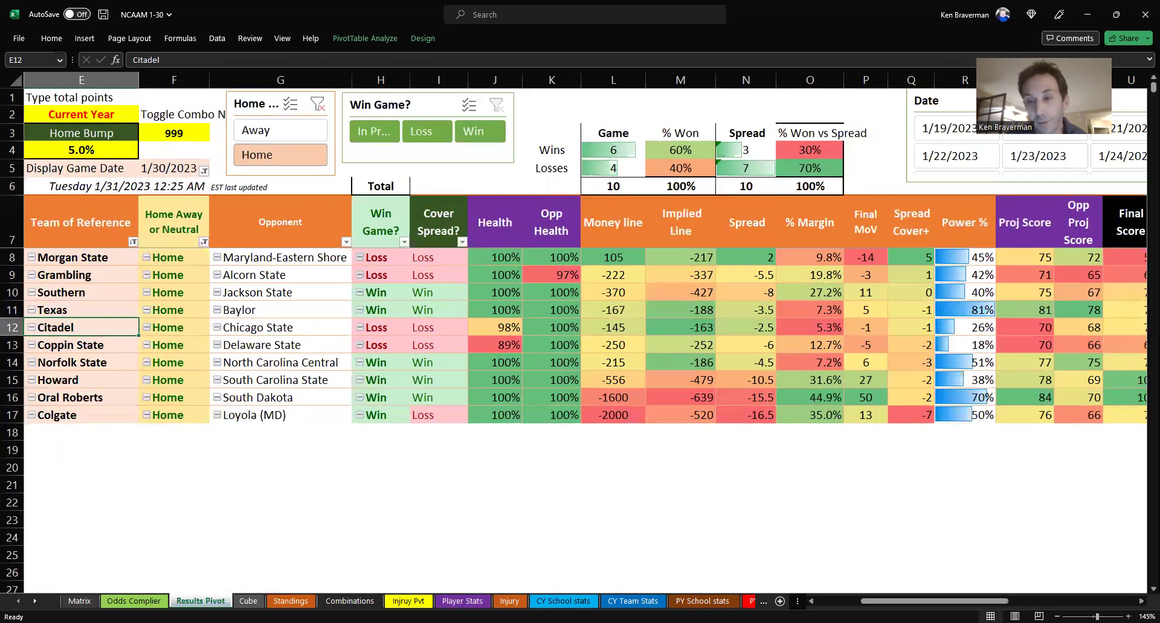
drag(999, 600, 1056, 596)
scroll(930, 532, right, 2)
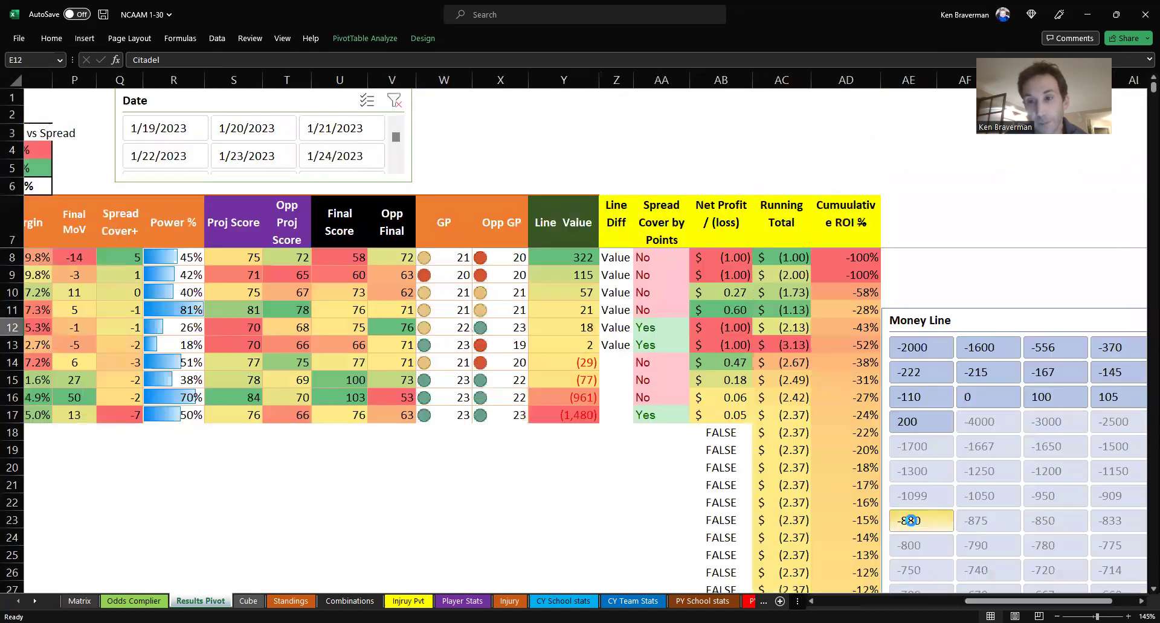
scroll(908, 521, up, 1)
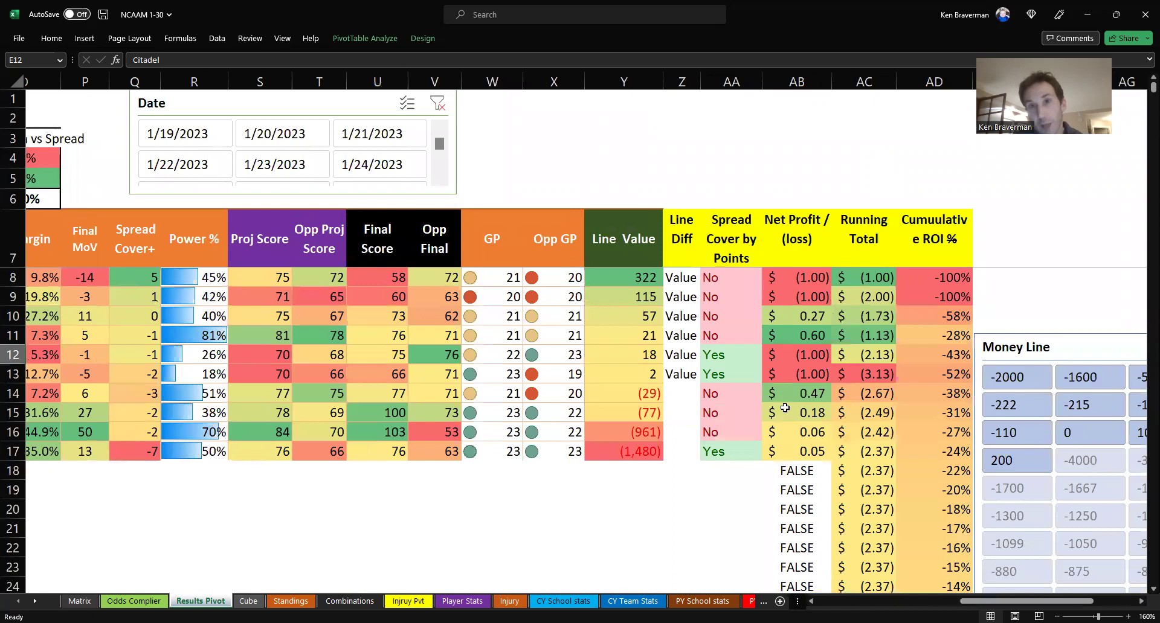
click(681, 238)
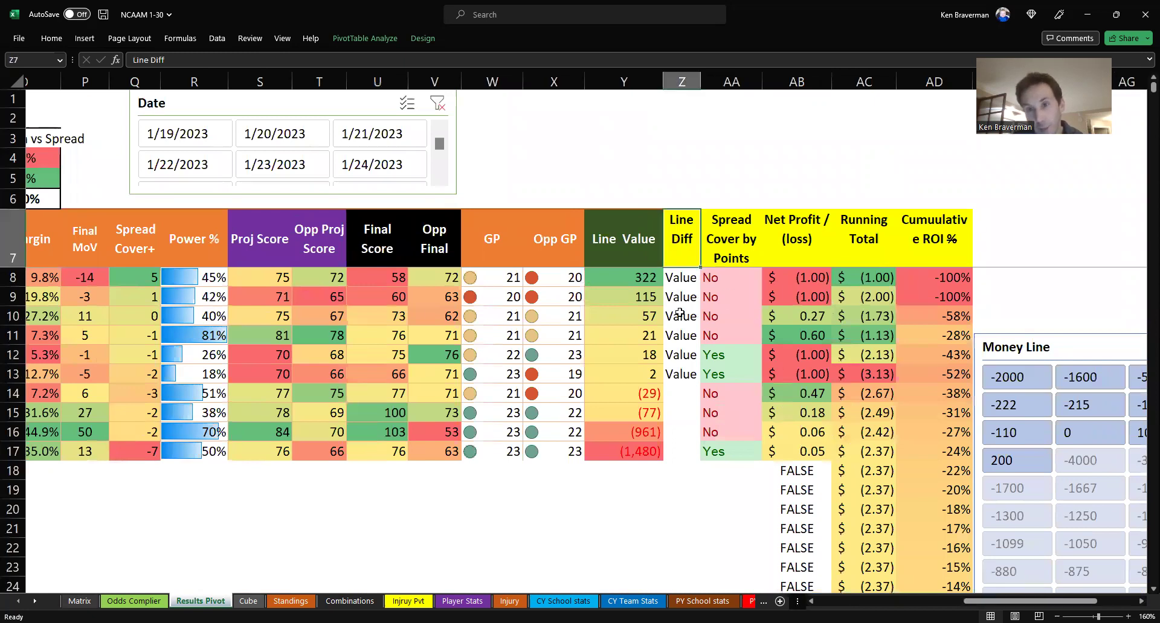
shift+click(688, 371)
- Examine the SOS Diff and Health for Citadel
drag(1008, 601, 894, 592)
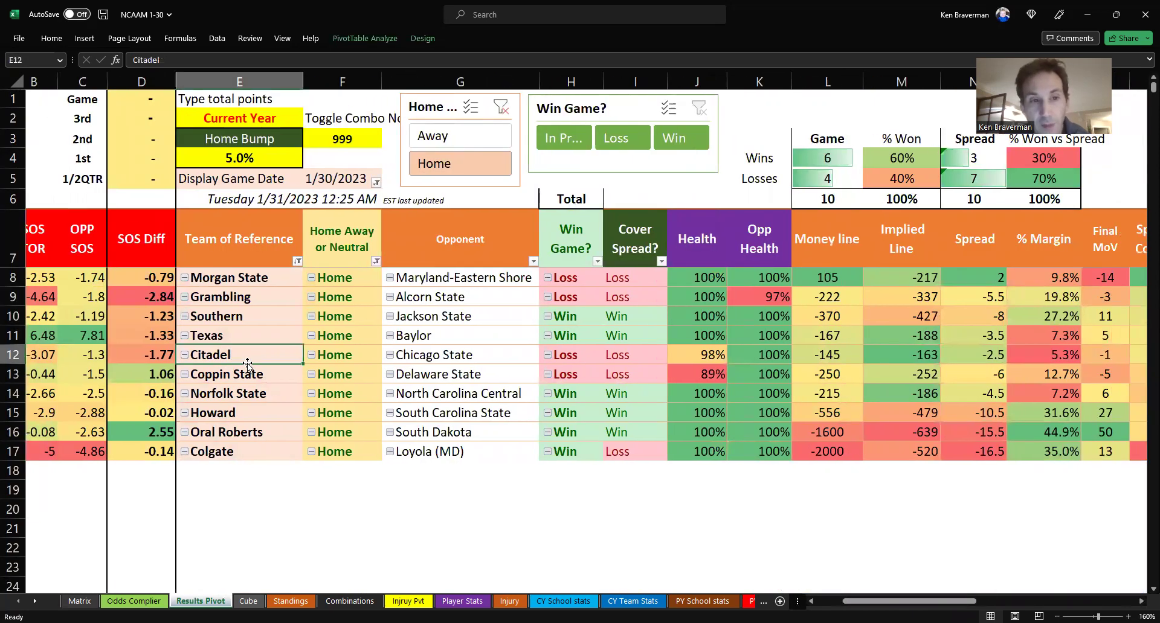
click(145, 355)
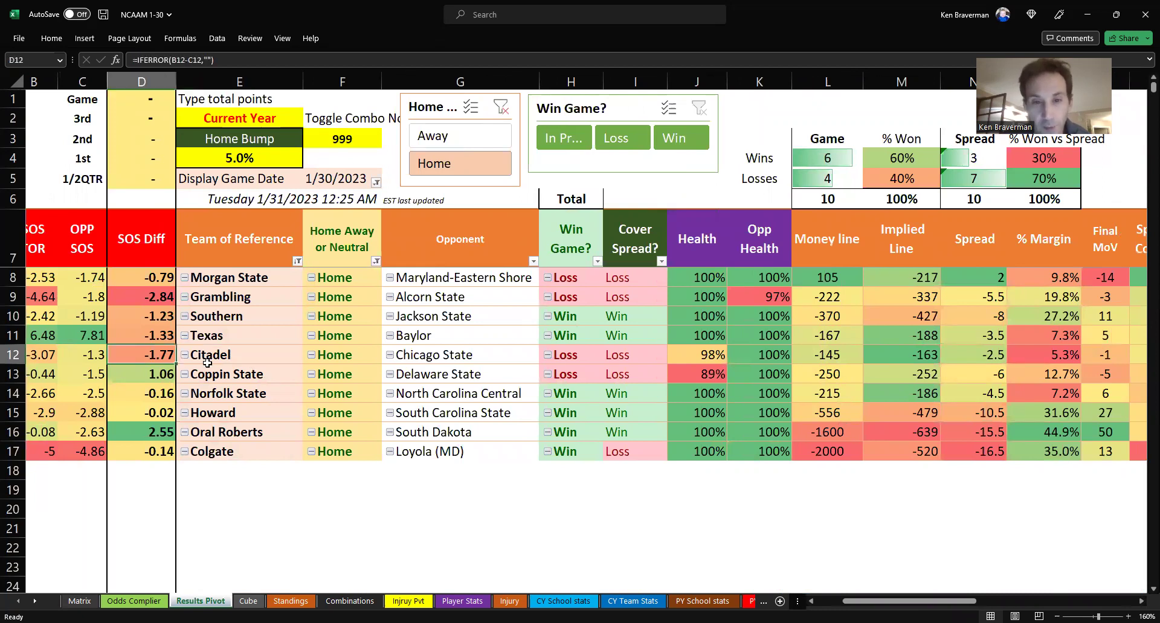
click(725, 357)
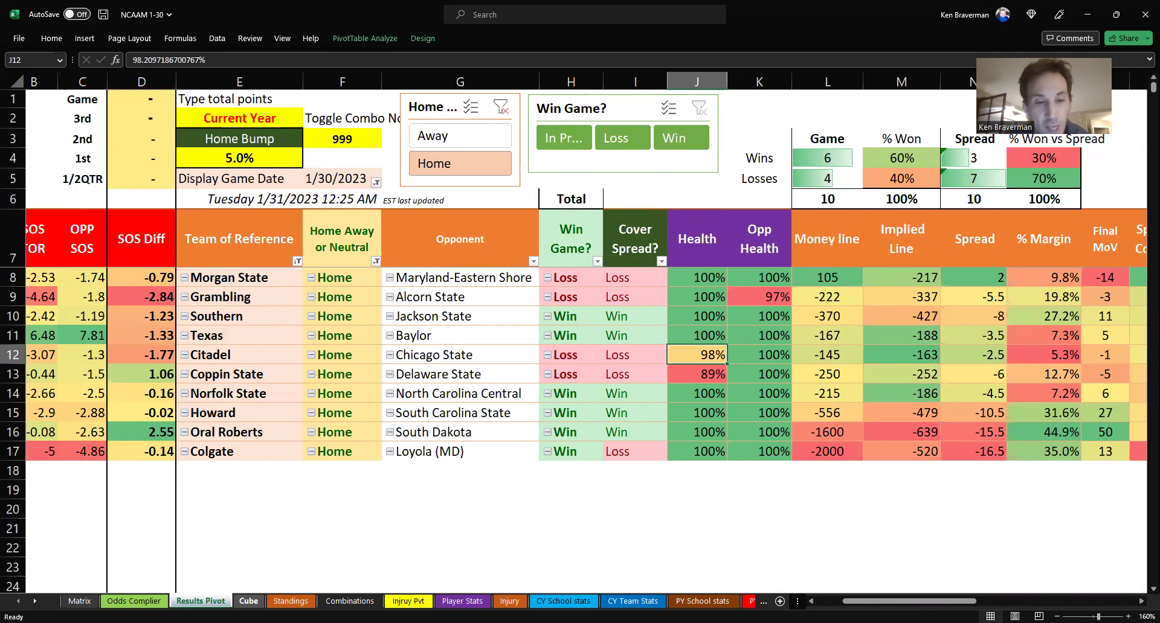
- Set Citadel's 30-Jan Result to 77 in the Cube sheet
key(ctrl+Page_Down)
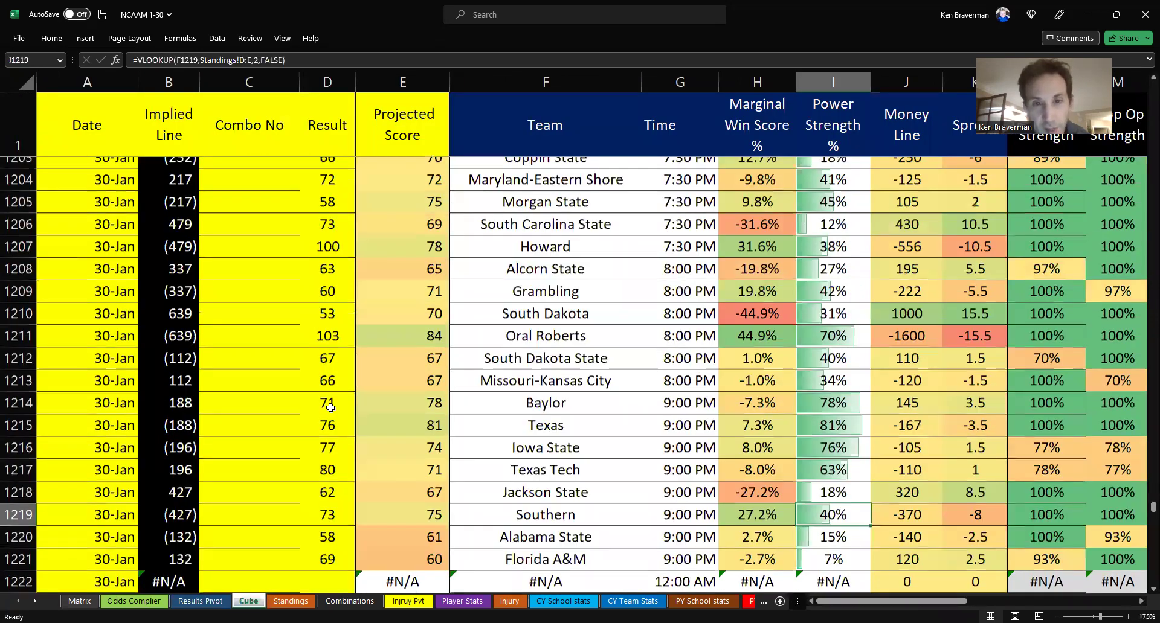
scroll(347, 338, up, 1)
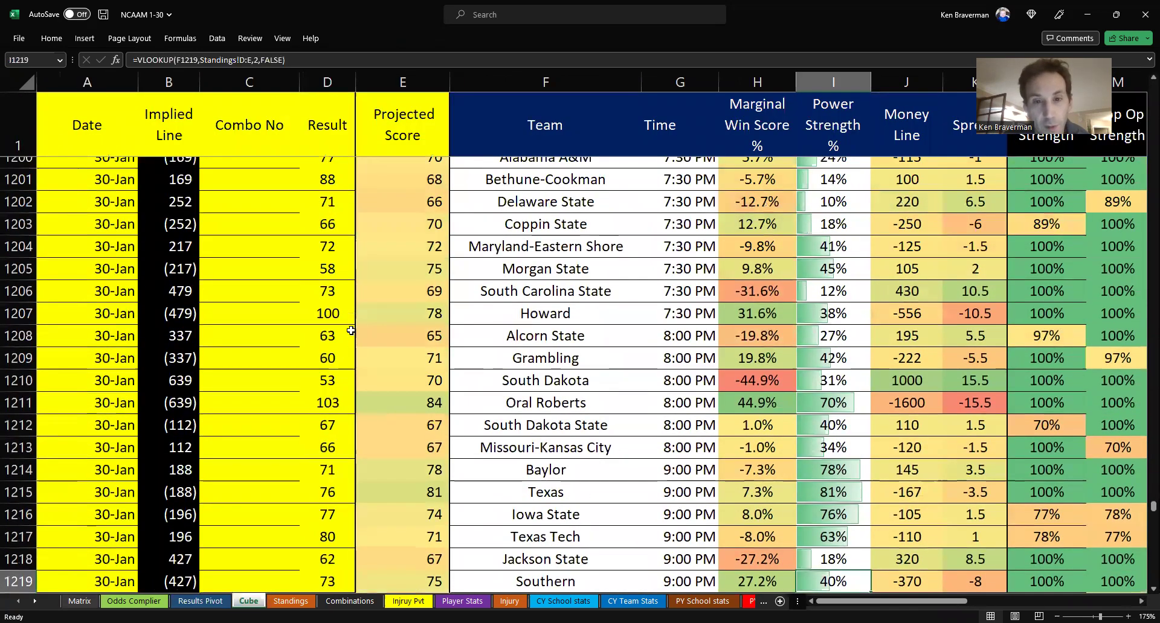
scroll(328, 400, up, 1)
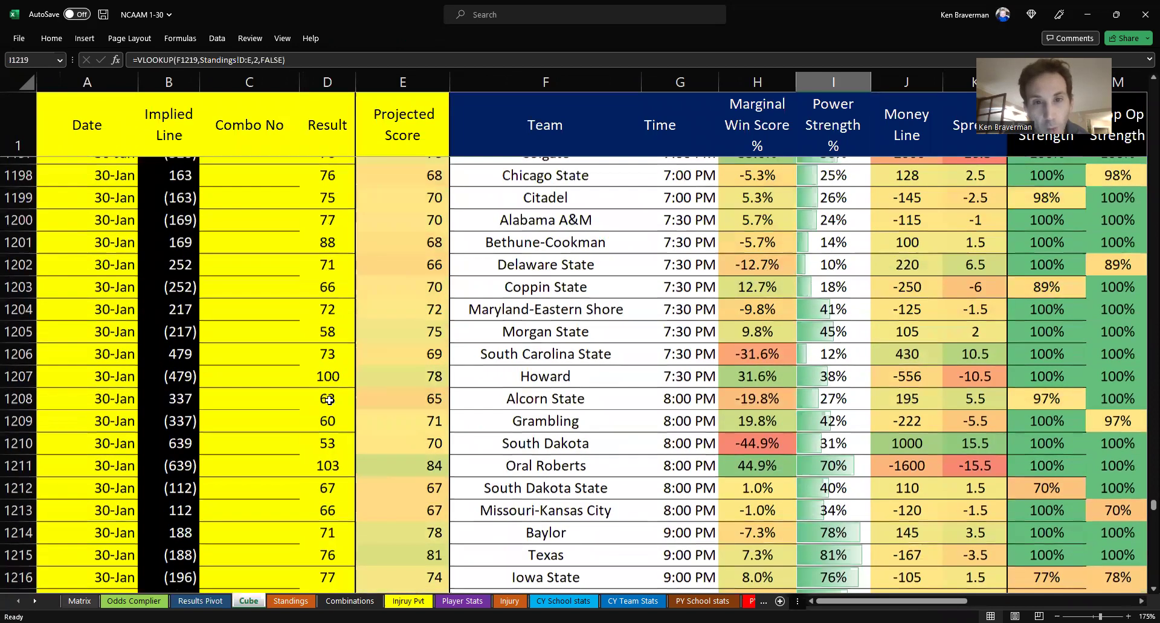
scroll(329, 399, up, 1)
scroll(329, 399, down, 1)
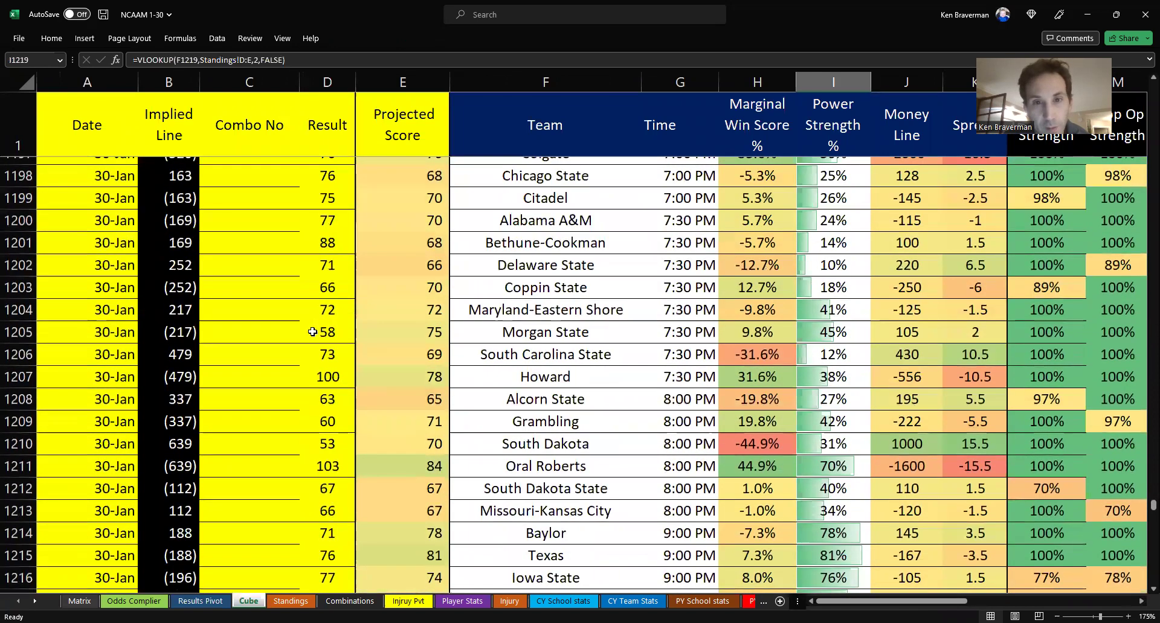
scroll(299, 261, up, 1)
click(327, 261)
text(77)
key(Return)
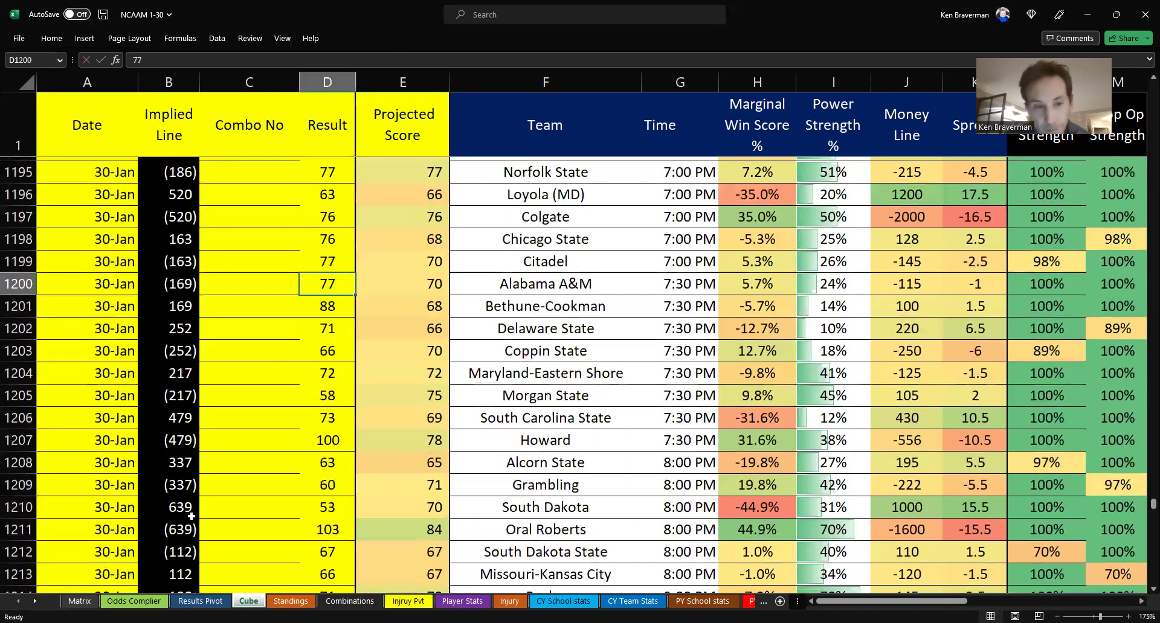
- Refresh the pivot table on the Results Pivot sheet with Citadel's changed score
click(200, 601)
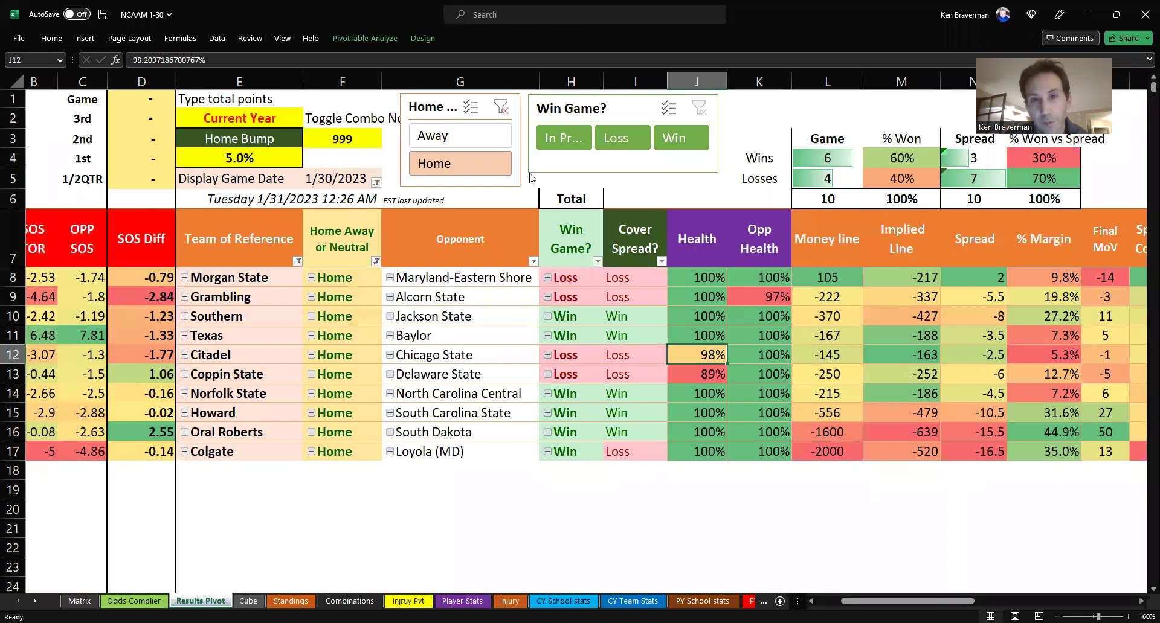
right_click(480, 373)
click(537, 140)
- Examine the Running Total and Cumulative ROI % around the Coppin State row, along with the game win/loss totals
drag(908, 601, 1085, 601)
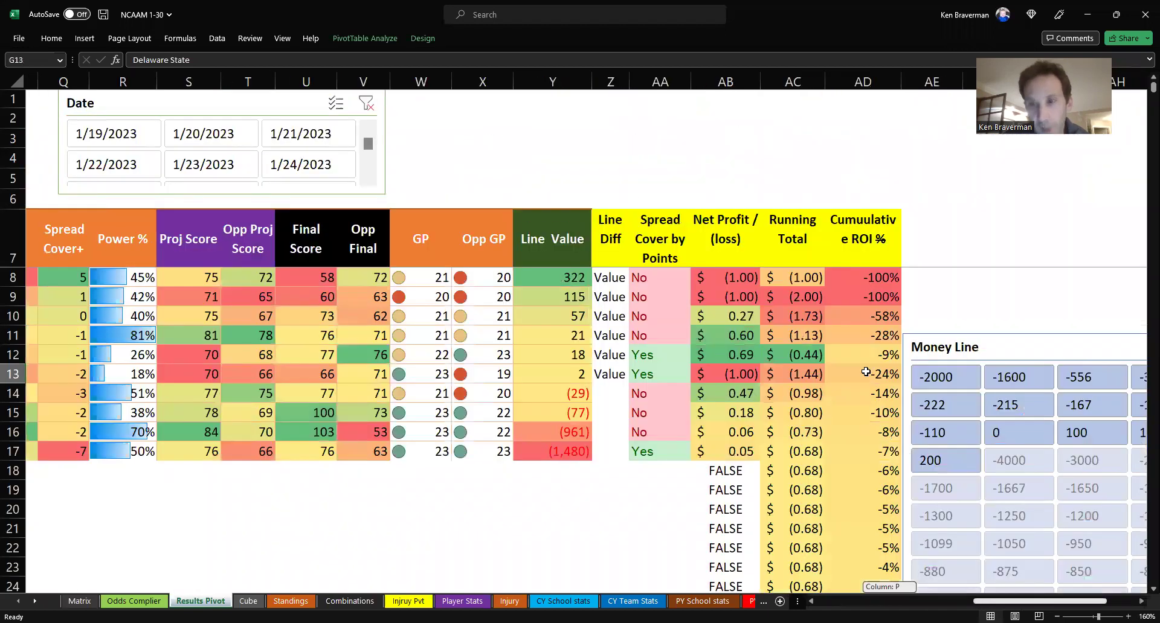
drag(864, 374, 803, 390)
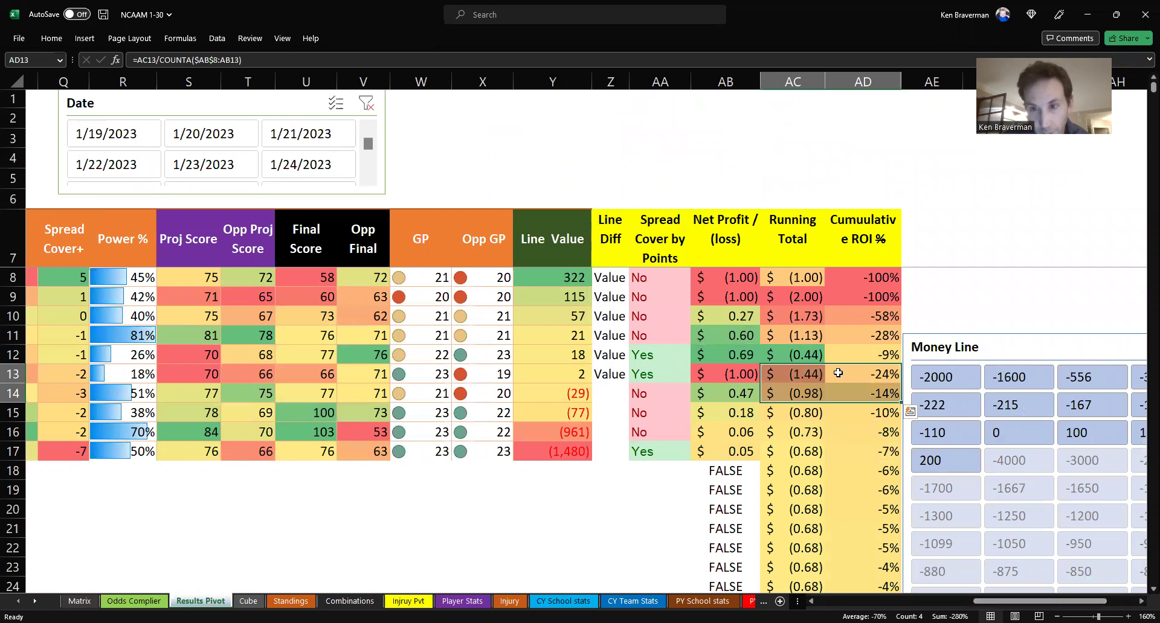
click(840, 375)
drag(993, 601, 965, 603)
drag(887, 585, 904, 588)
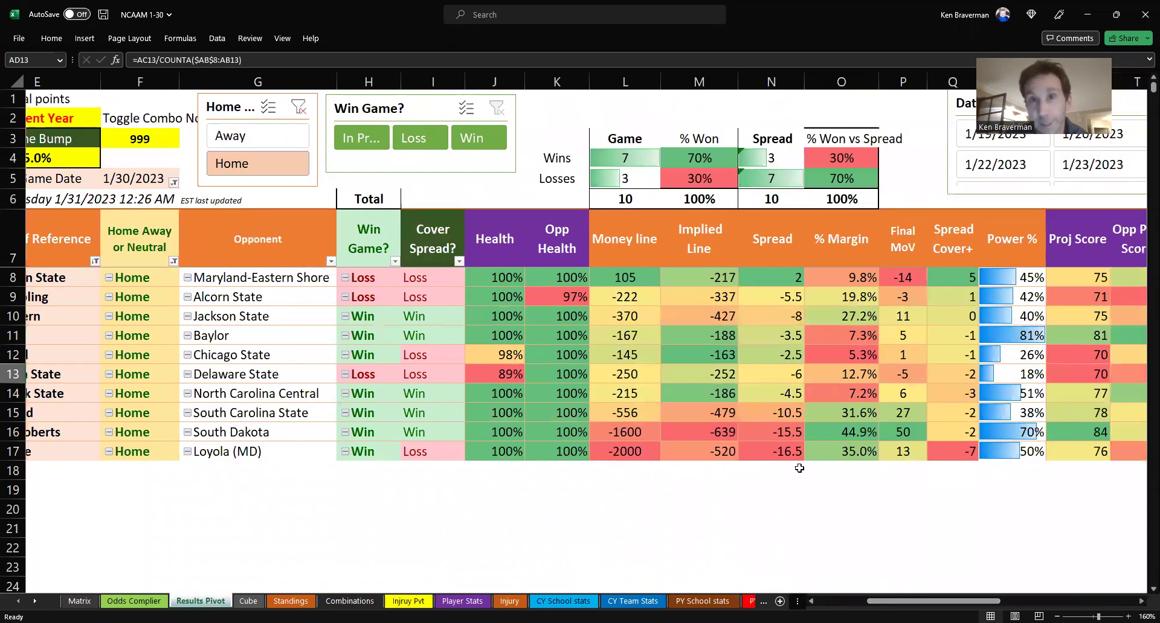
mouse_move(652, 383)
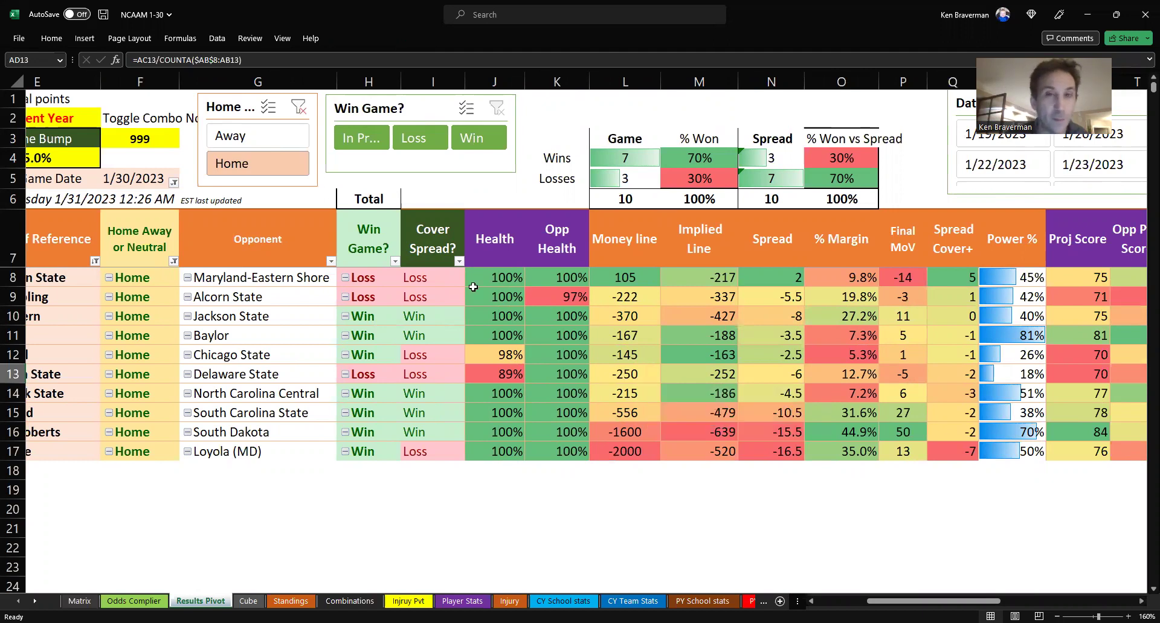
mouse_move(468, 279)
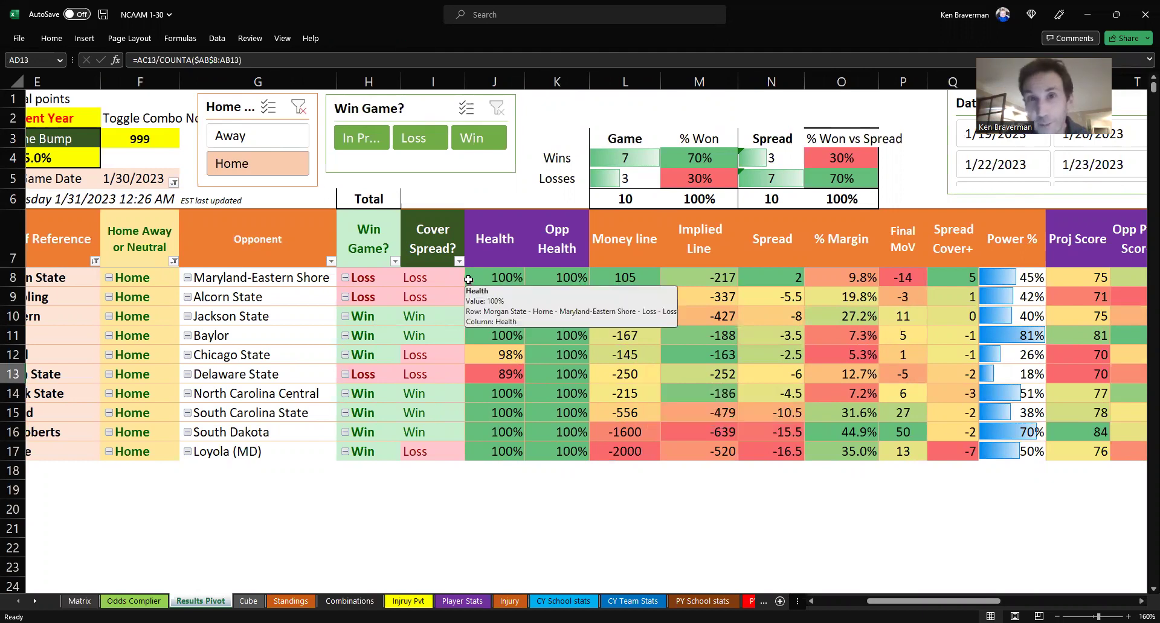
mouse_move(433, 283)
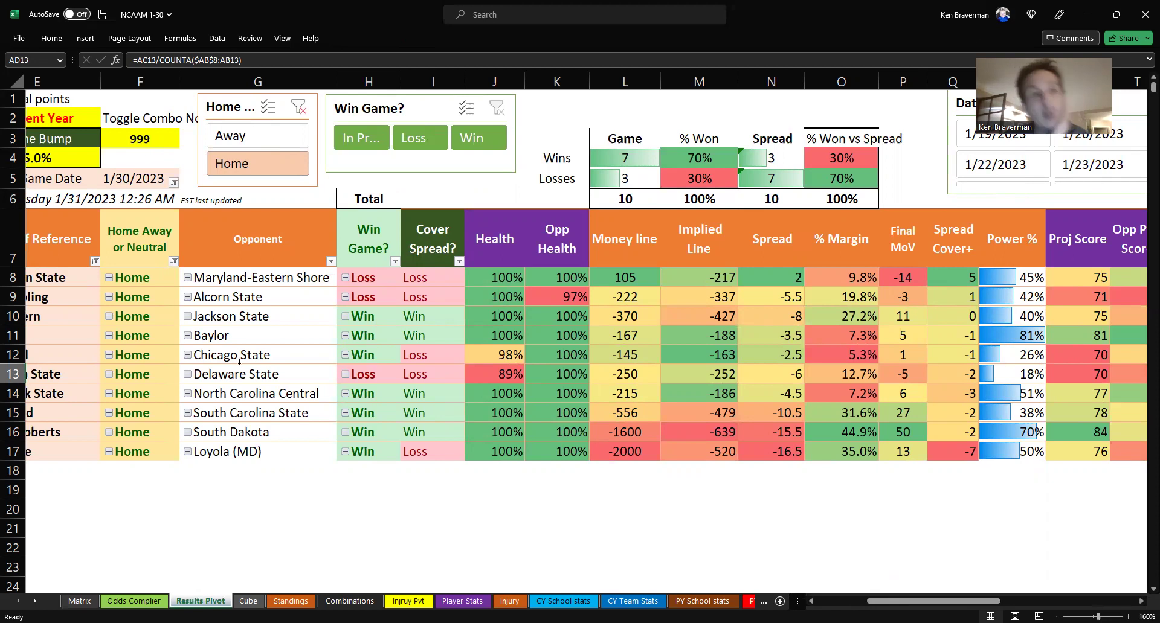
- Clear the Home filter so the pivot includes both Home and Away games
click(294, 111)
drag(997, 601, 927, 571)
ctrl+scroll(918, 561, down, 3)
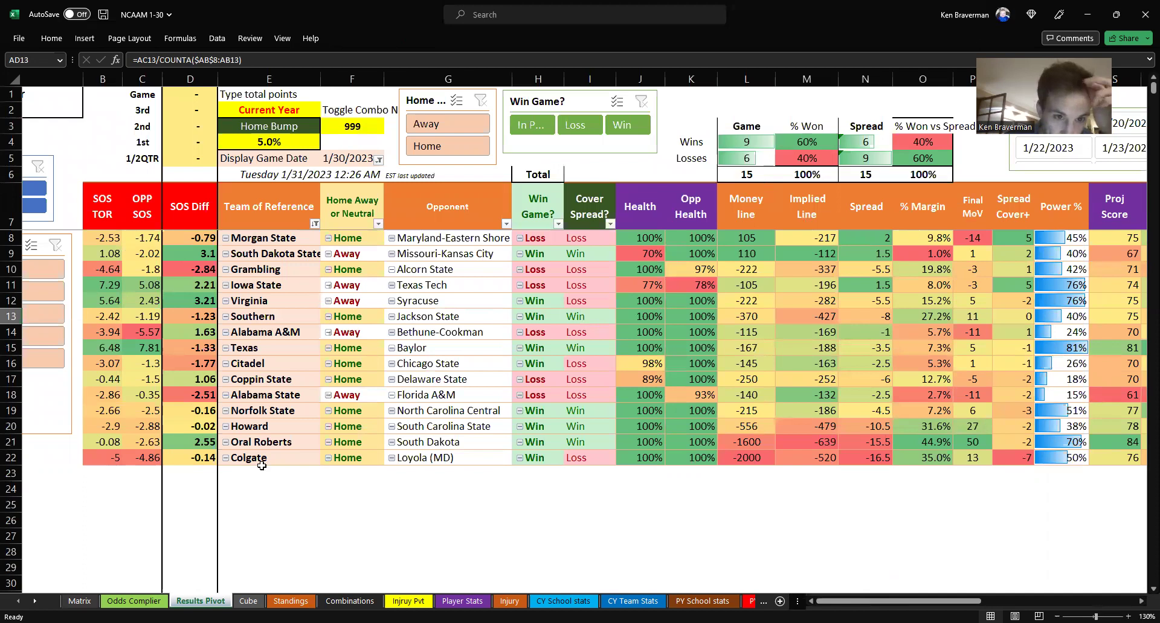
- Set Citadel's 30-Jan Result to 75 in the Cube sheet
key(ctrl+Page_Down)
key(Up)
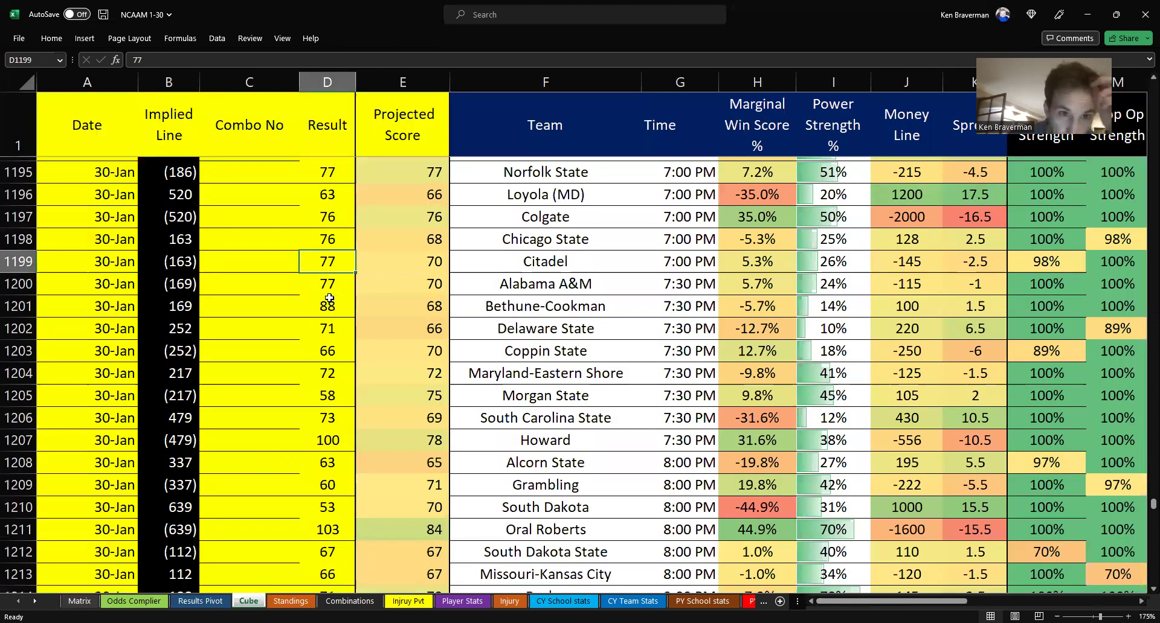
text(75)
key(Return)
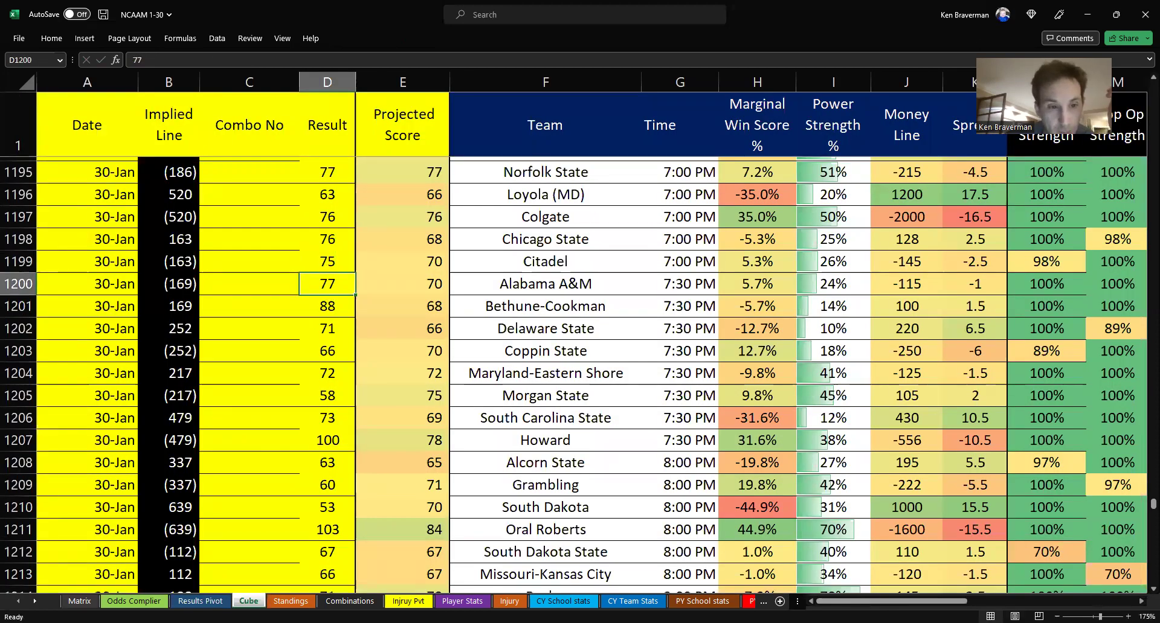
- Refresh the pivot table on the Results Pivot sheet and examine the Cumulative ROI % for the Coppin State row
click(200, 601)
key(shift+F10)
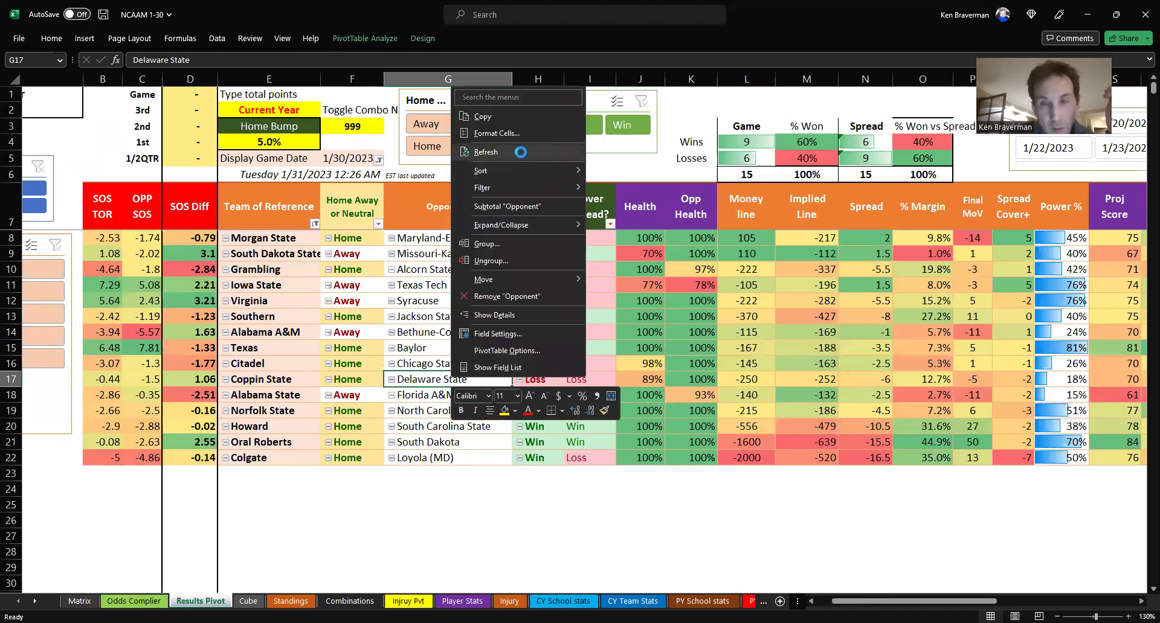
click(518, 155)
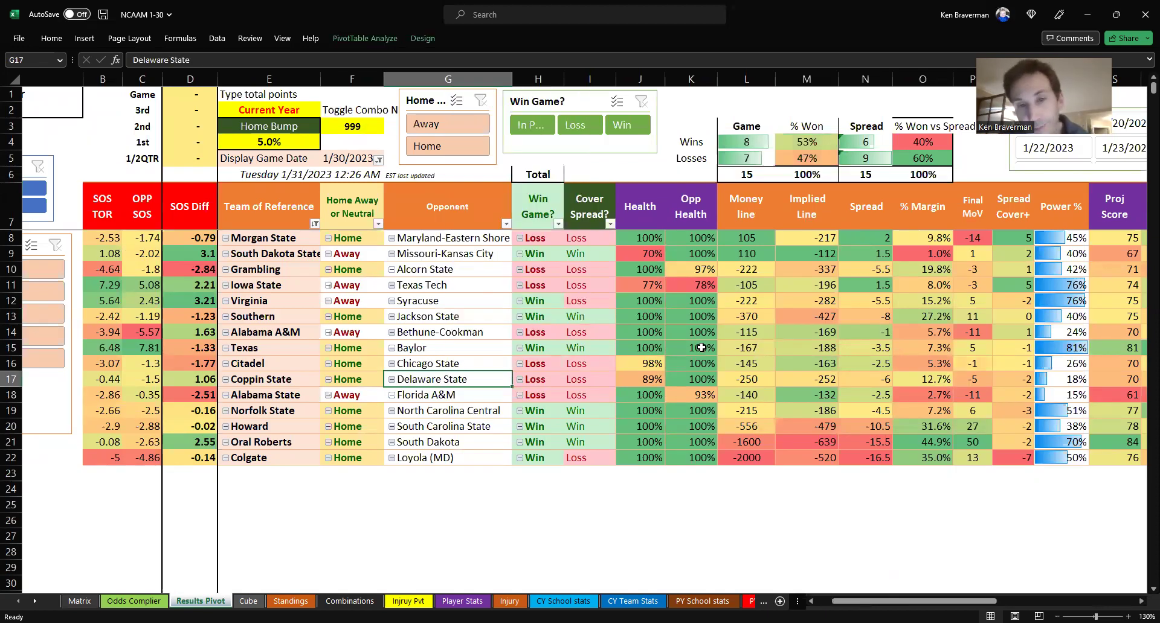
drag(964, 601, 1074, 589)
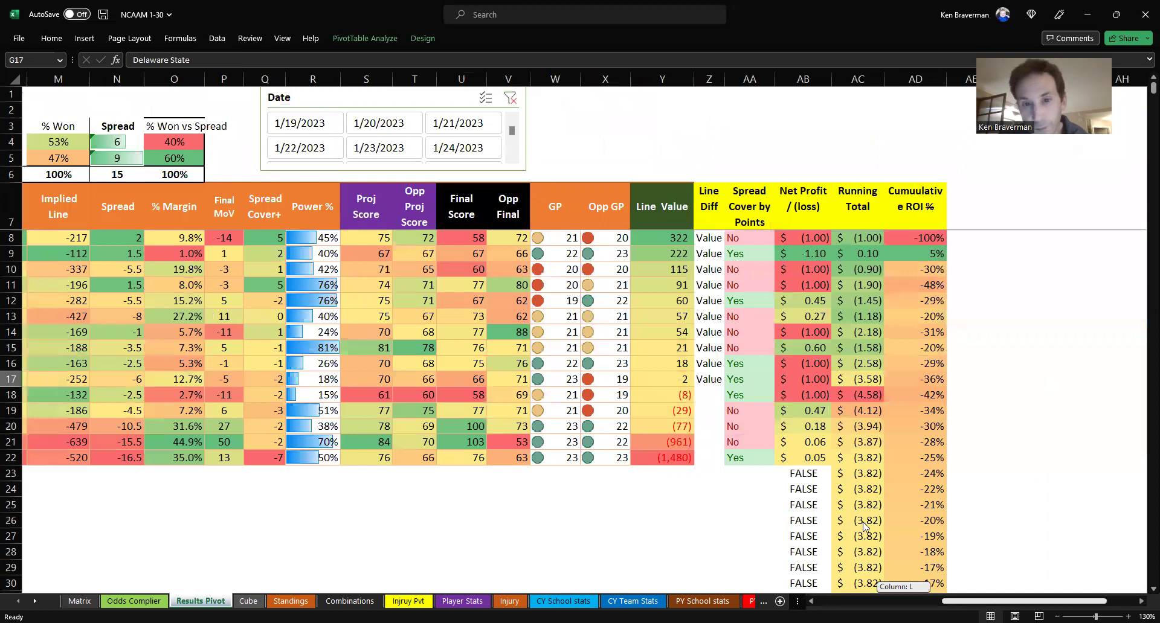
click(692, 379)
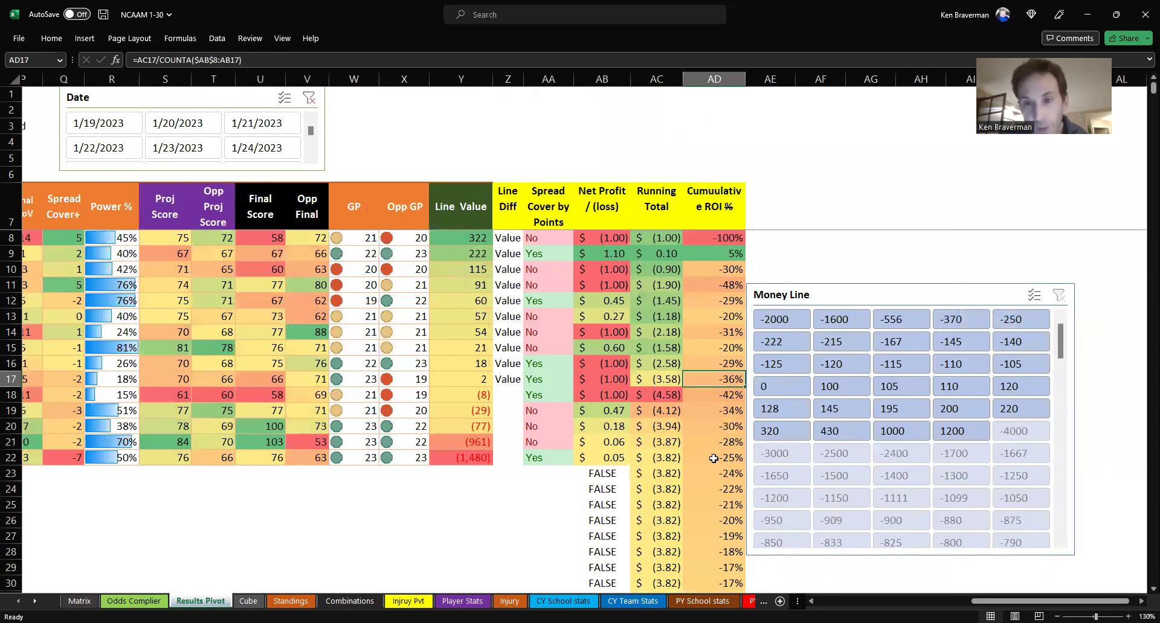
- Check the Running Total in the Coppin State and Alabama State rows
ctrl+scroll(687, 465, up, 1)
click(737, 429)
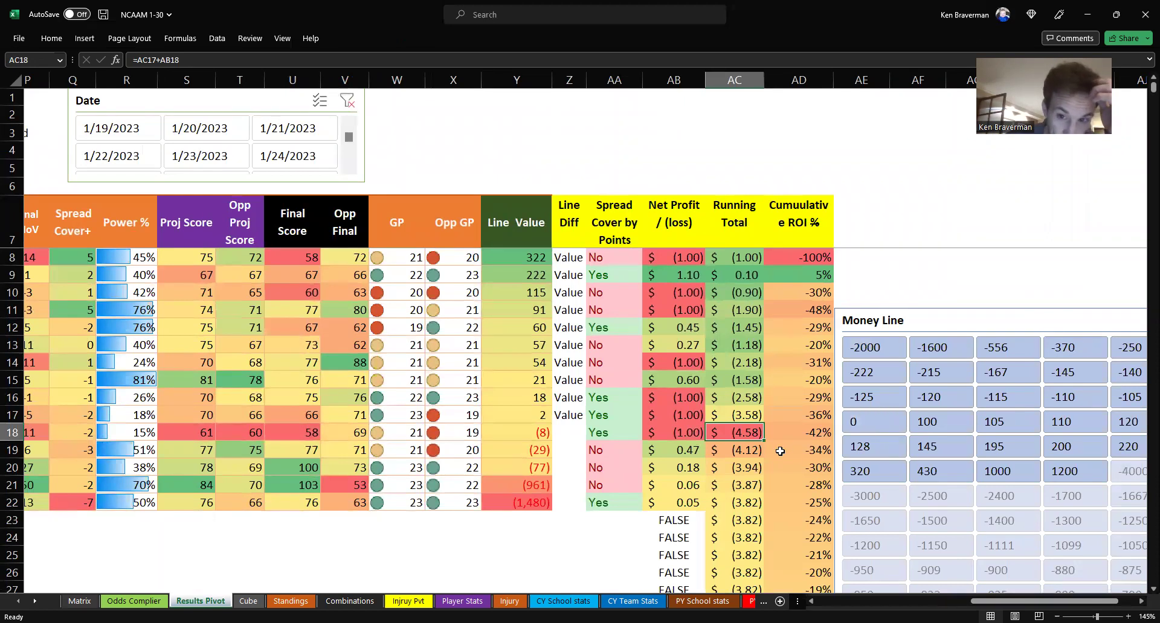
click(725, 409)
- Filter the pivot to Home games and examine the Running Total, Cumulative ROI % and Net Profit for the Coppin State row
drag(996, 603, 861, 599)
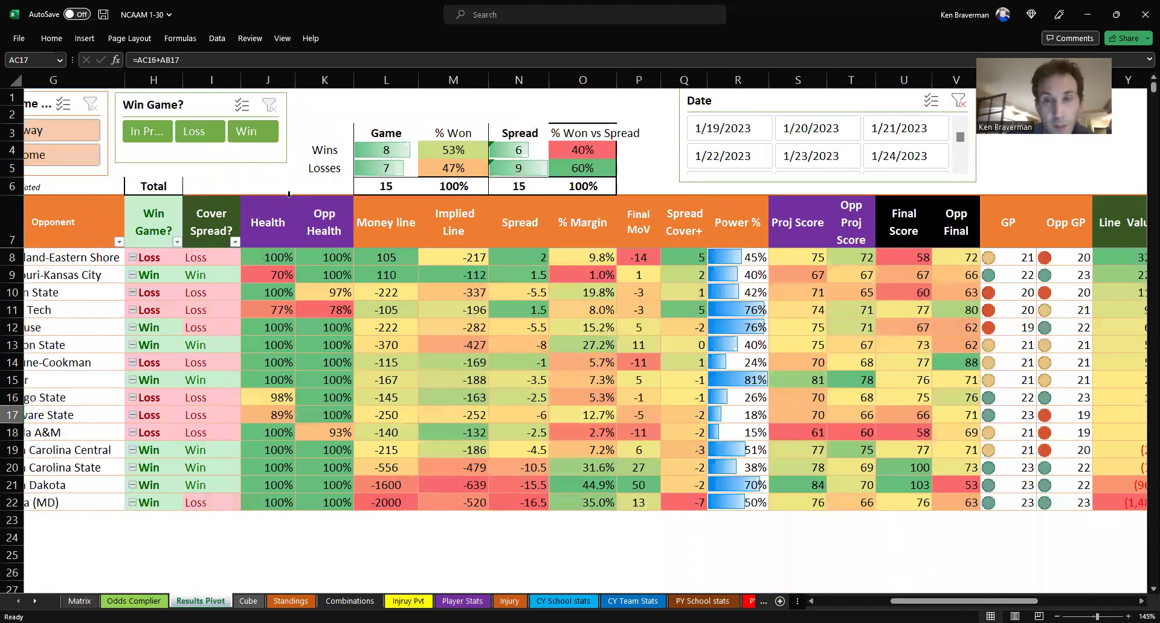
click(94, 158)
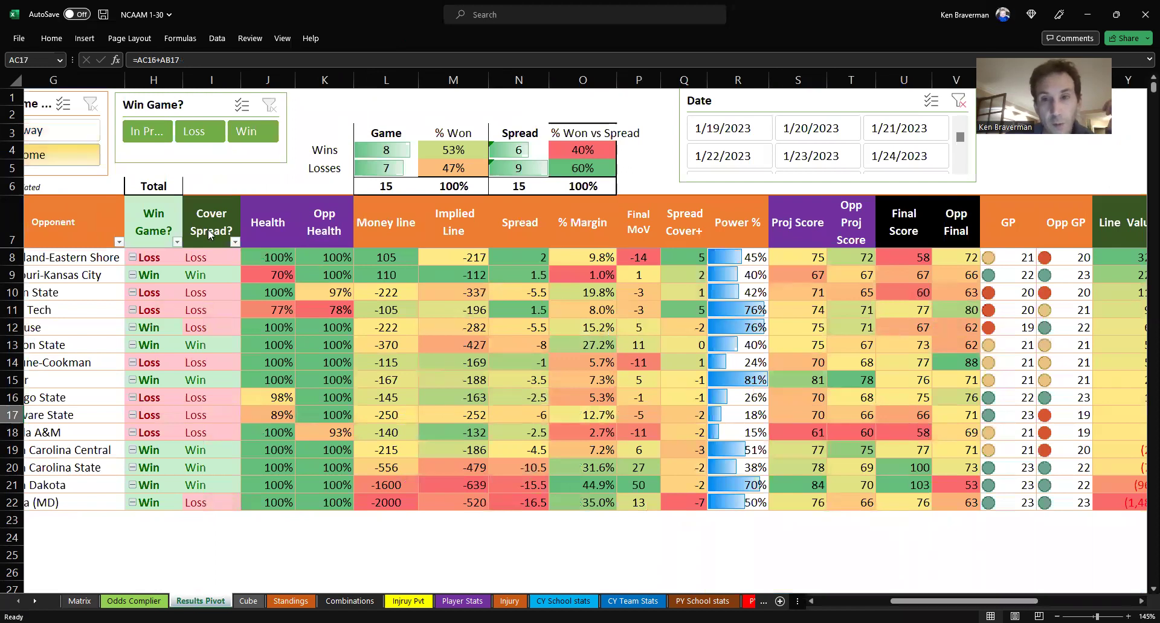
drag(931, 602, 984, 602)
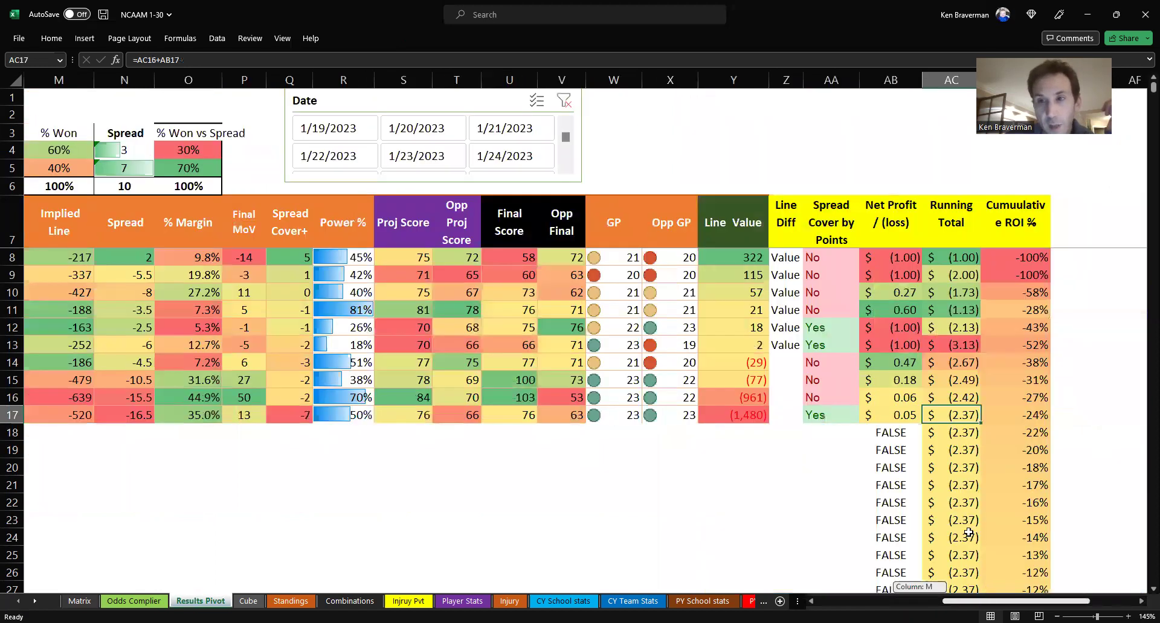
scroll(903, 387, right, 2)
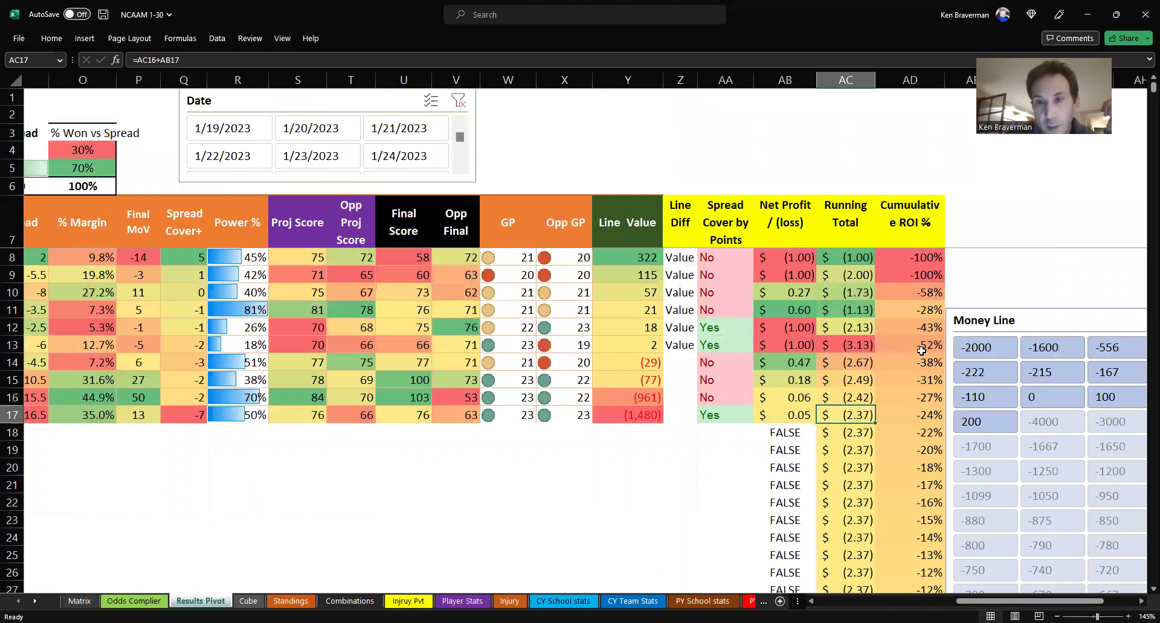
mouse_move(969, 602)
mouse_down()
mouse_move(874, 602)
mouse_move(968, 599)
mouse_up()
click(998, 345)
double_click(998, 345)
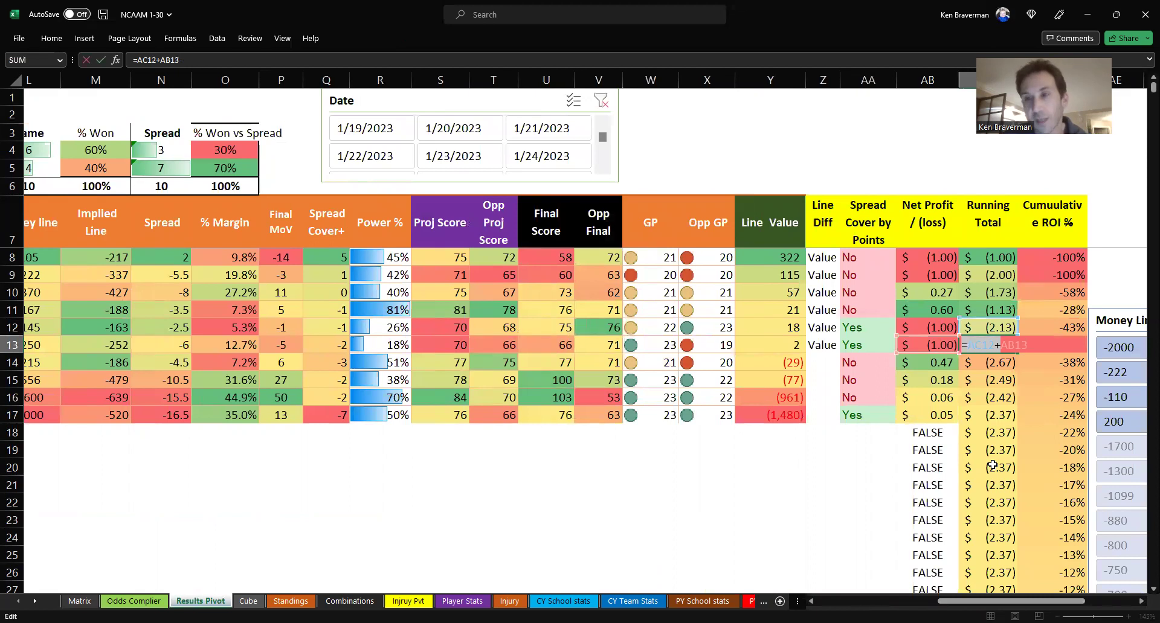
key(Return)
key(Up)
key(Left)
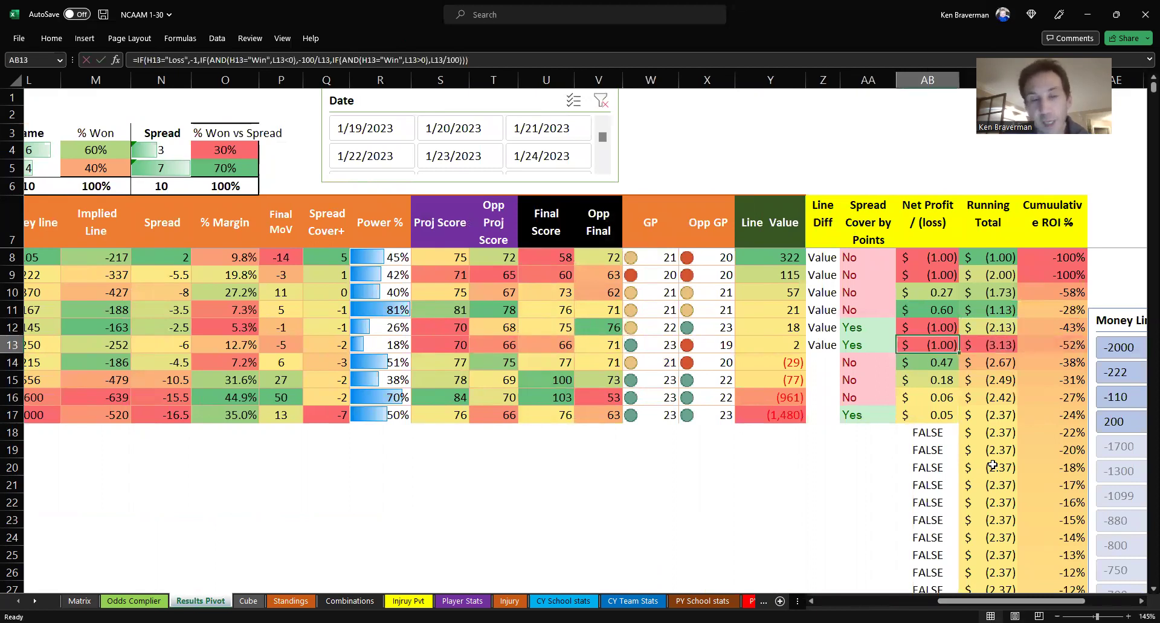
- Trace the Coppin State row back to its strength of schedule, and examine its Health and Money line
key(Left)
key(Left)
key(Left)
key(Left)
key(Left)
key(Left)
key(Left)
key(Left)
key(Left)
key(Left)
key(Left)
key(Left)
key(Left)
key(Left)
key(Left)
key(Left)
key(Left)
key(Left)
key(Left)
key(Left)
key(Left)
key(Left)
key(Left)
key(Left)
key(Left)
key(Left)
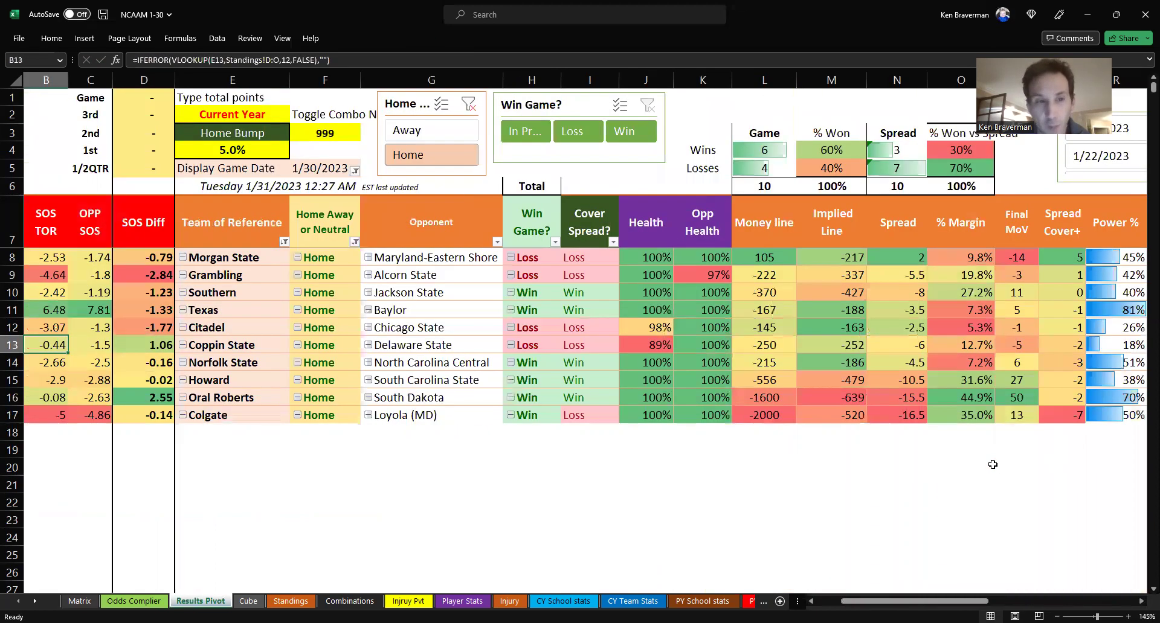
key(Right)
key(Right)
key(Right)
key(Right)
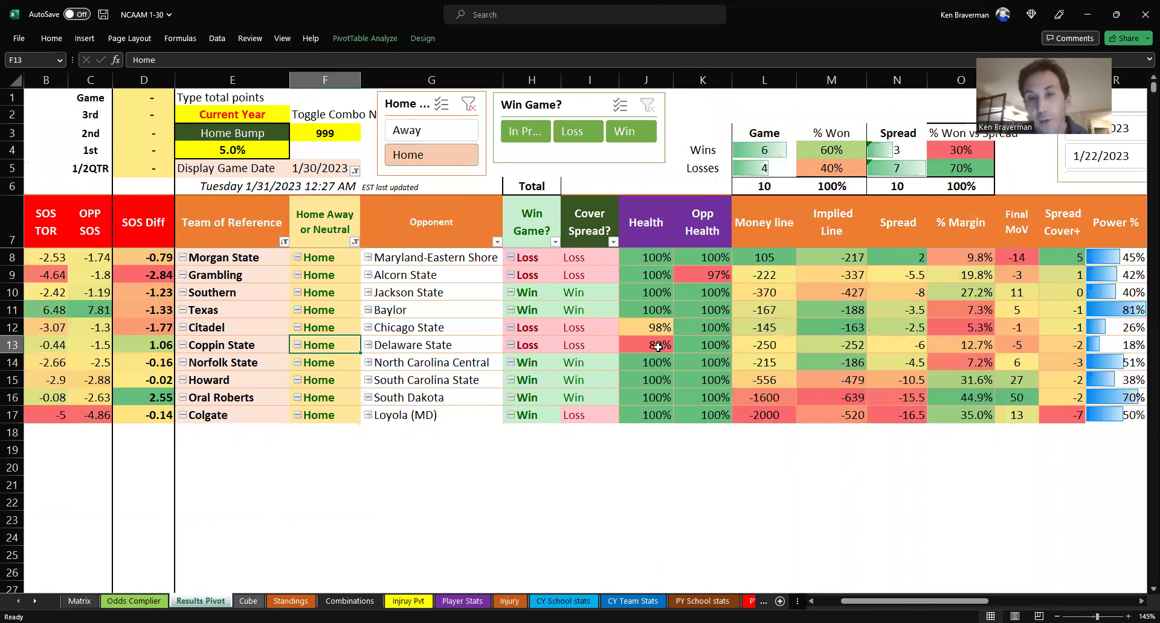
key(Right)
key(Right)
key(Right)
key(Right)
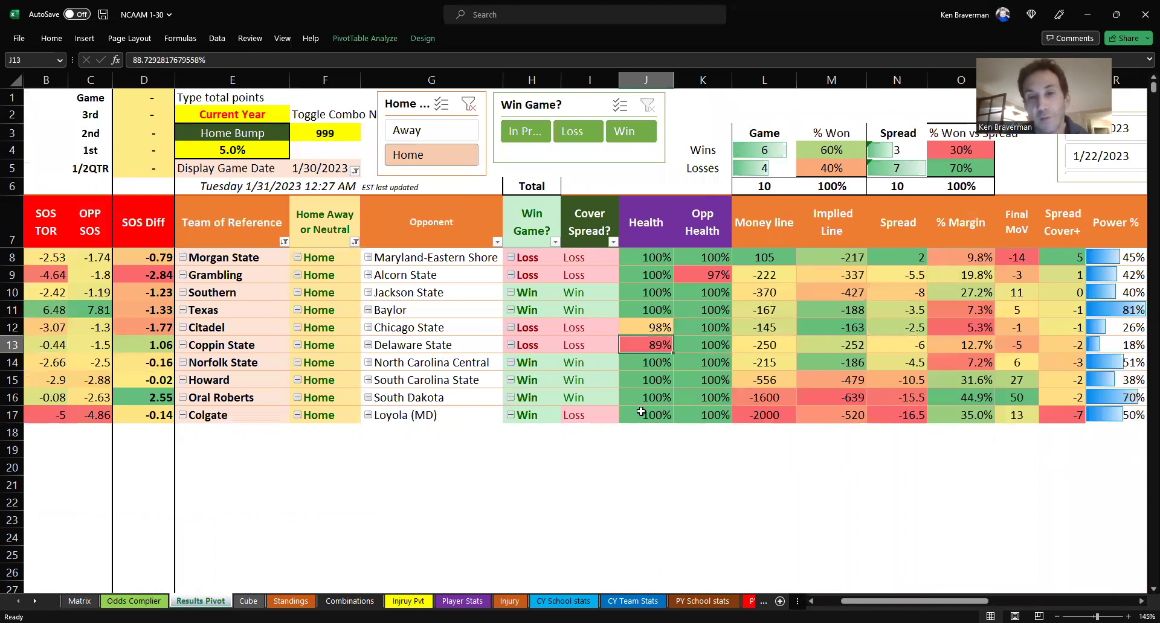
click(757, 347)
ctrl+scroll(725, 369, up, 1)
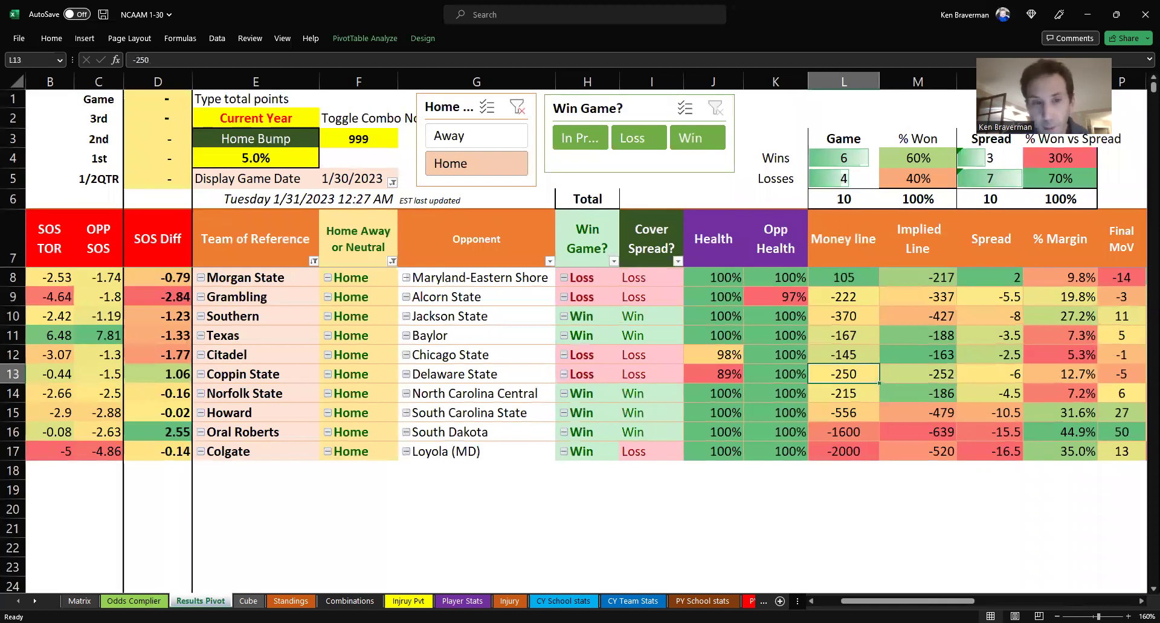
- Include both Home and Away games in the pivot and review the Morgan State and South Dakota State matchups
click(255, 397)
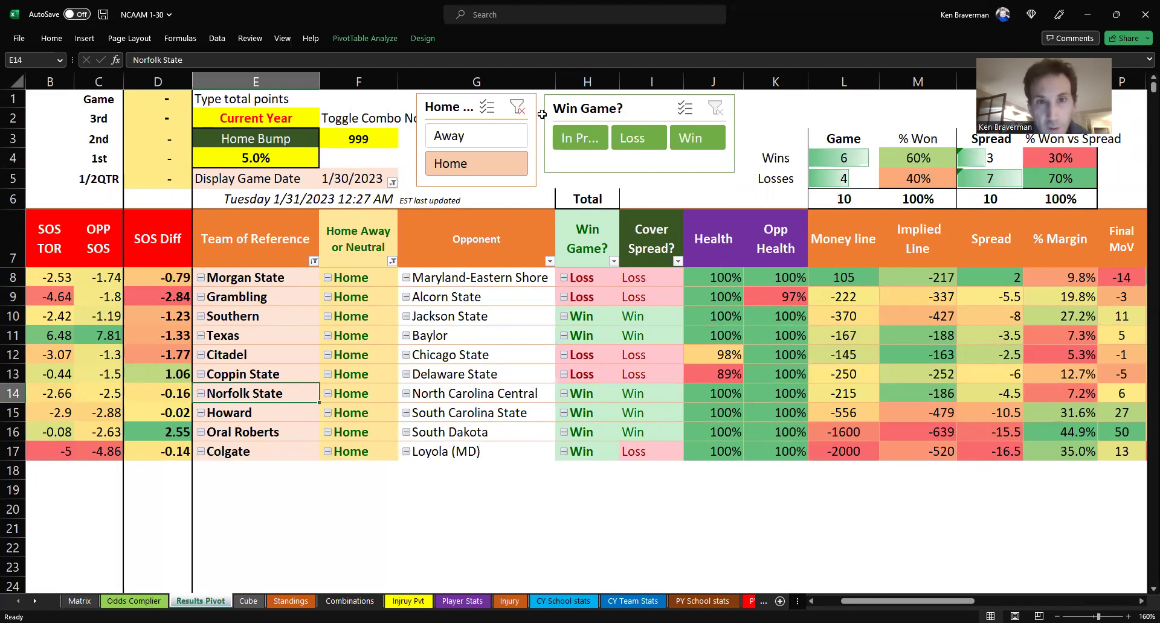
ctrl+click(505, 129)
click(456, 298)
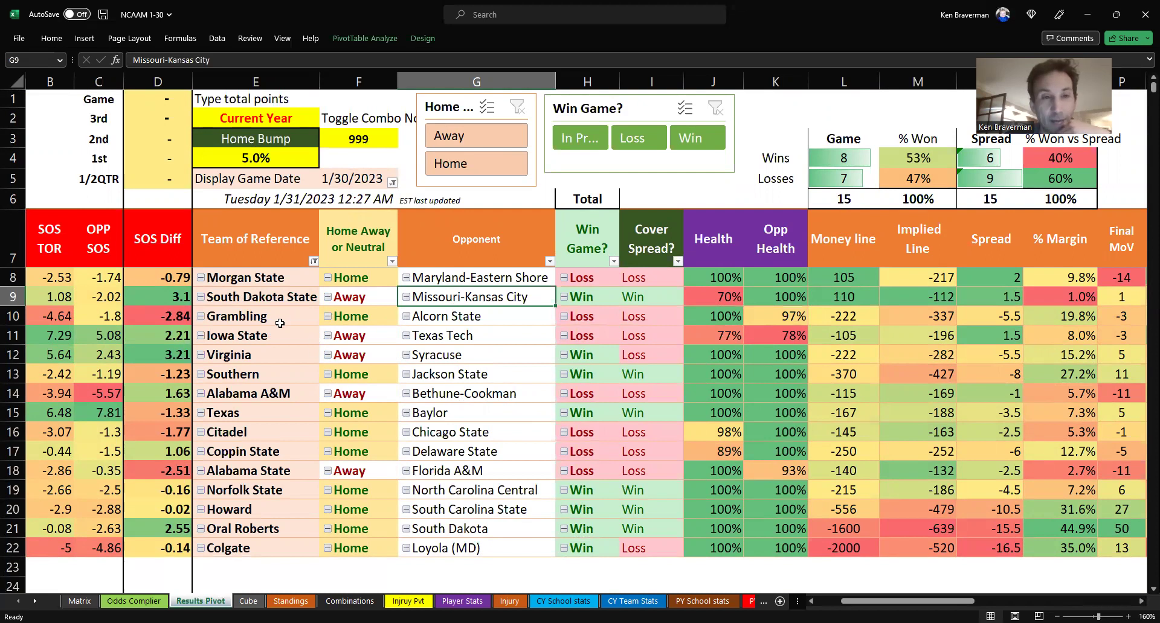
click(457, 290)
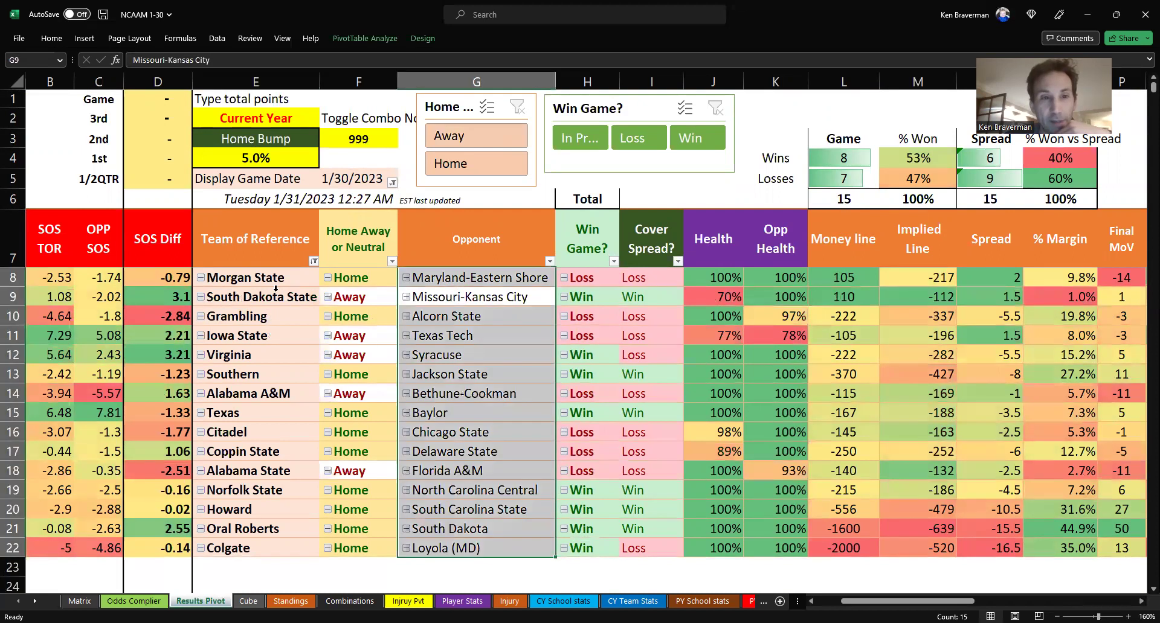
drag(269, 277, 396, 288)
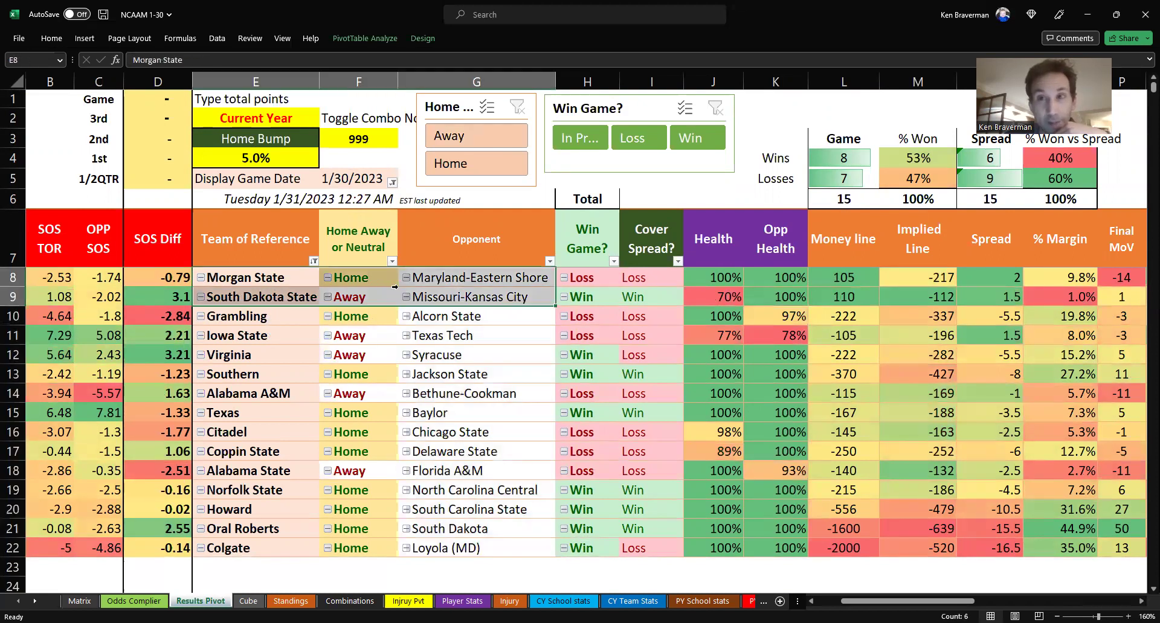
click(473, 276)
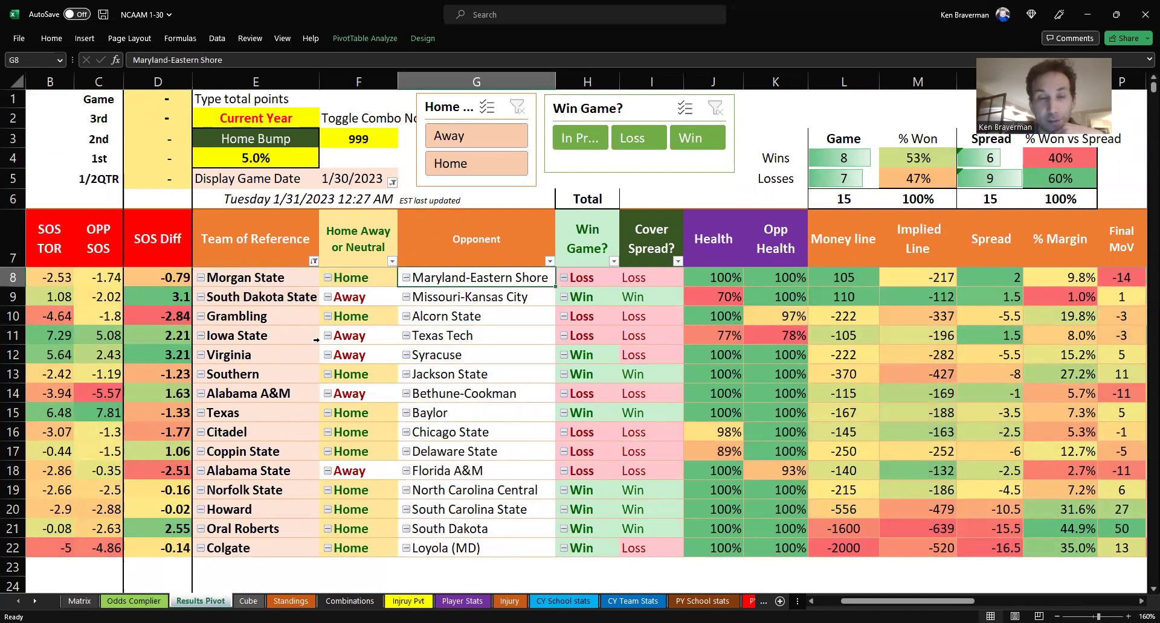
- Review Virginia's Money line and the Southern, Texas, Citadel, Norfolk State, Missouri-Kansas City and Grambling entries
click(268, 359)
click(849, 354)
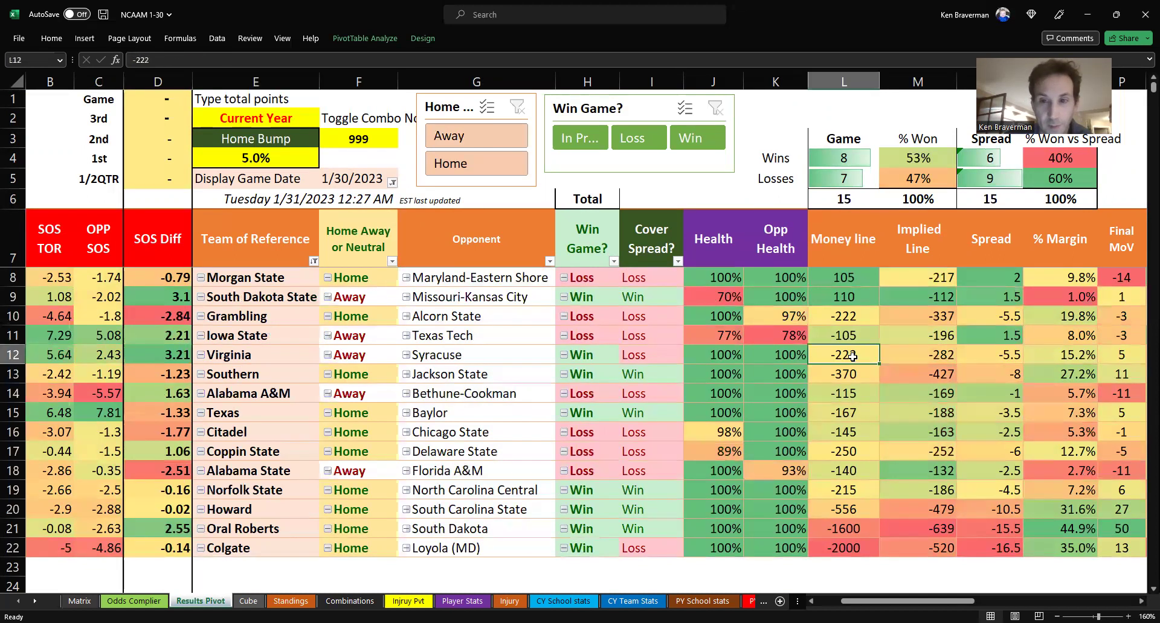
click(265, 374)
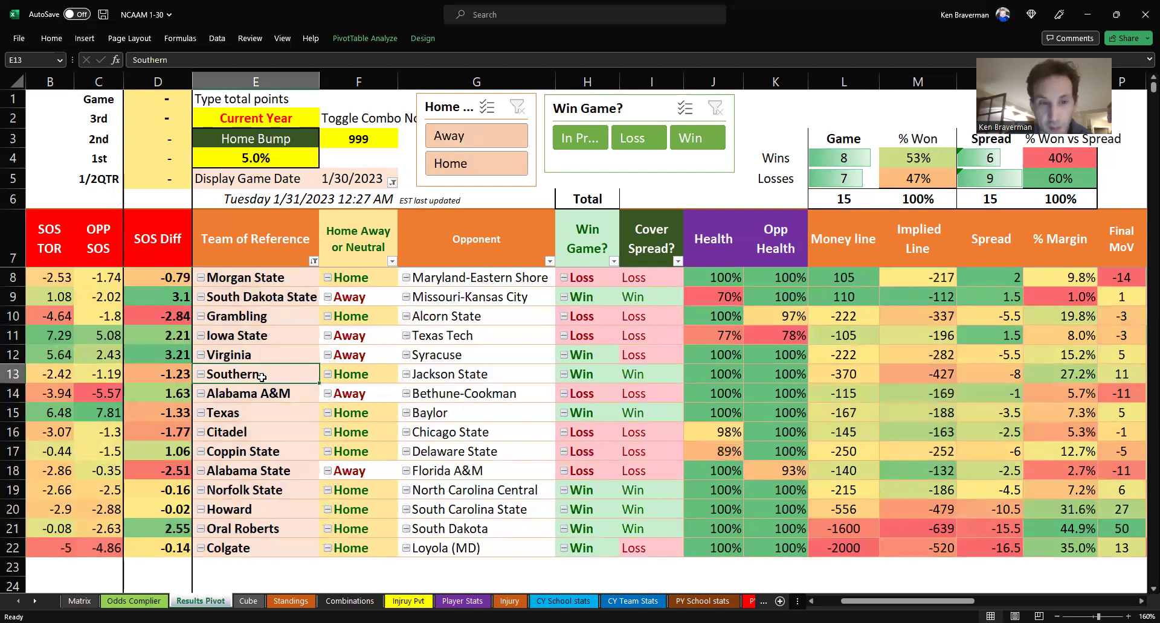
click(261, 416)
click(237, 432)
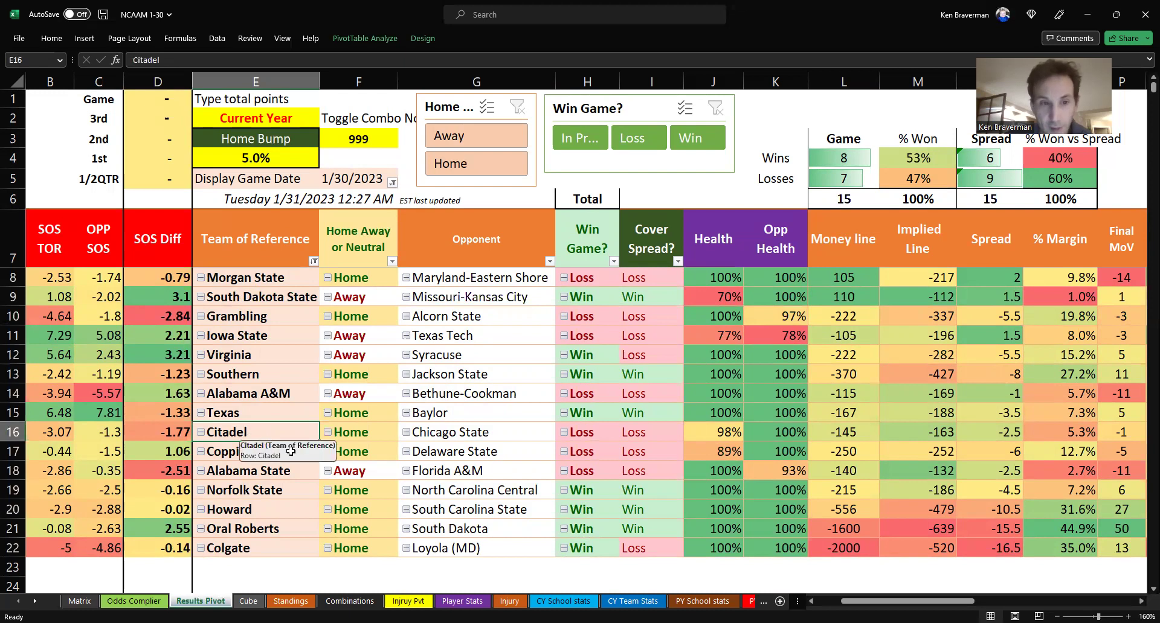
click(247, 490)
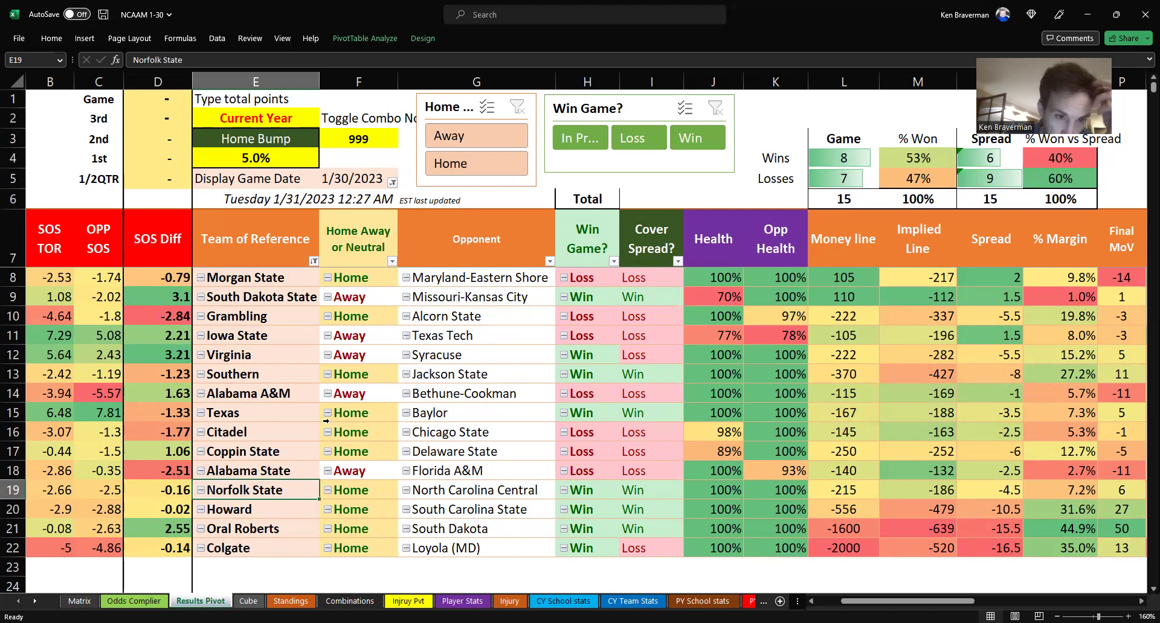
click(261, 435)
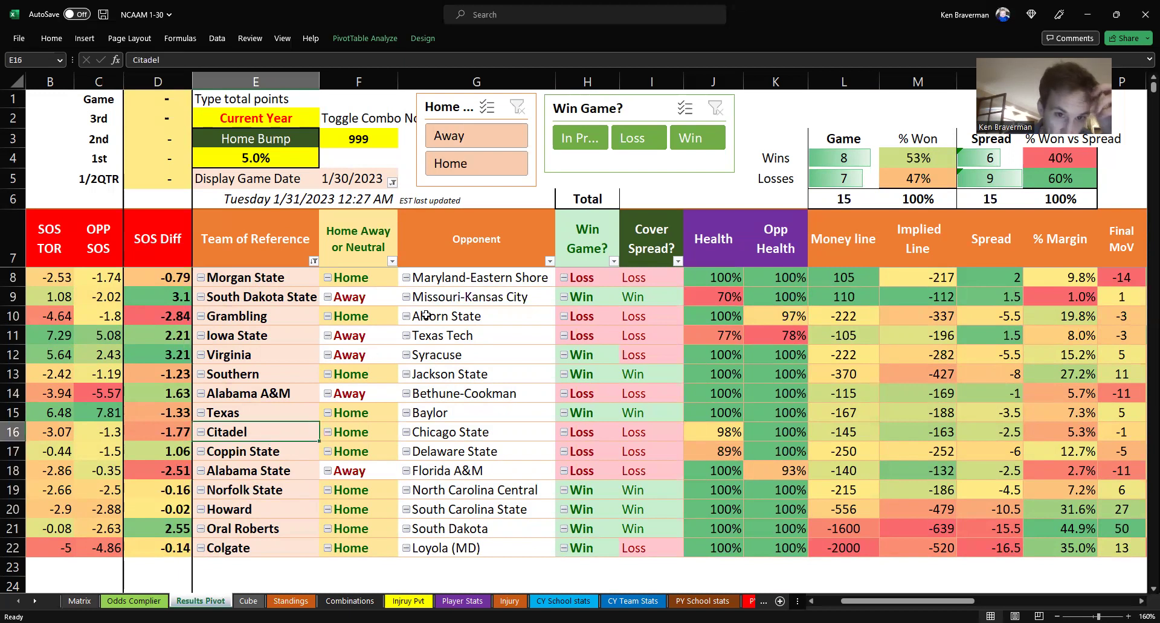
click(445, 300)
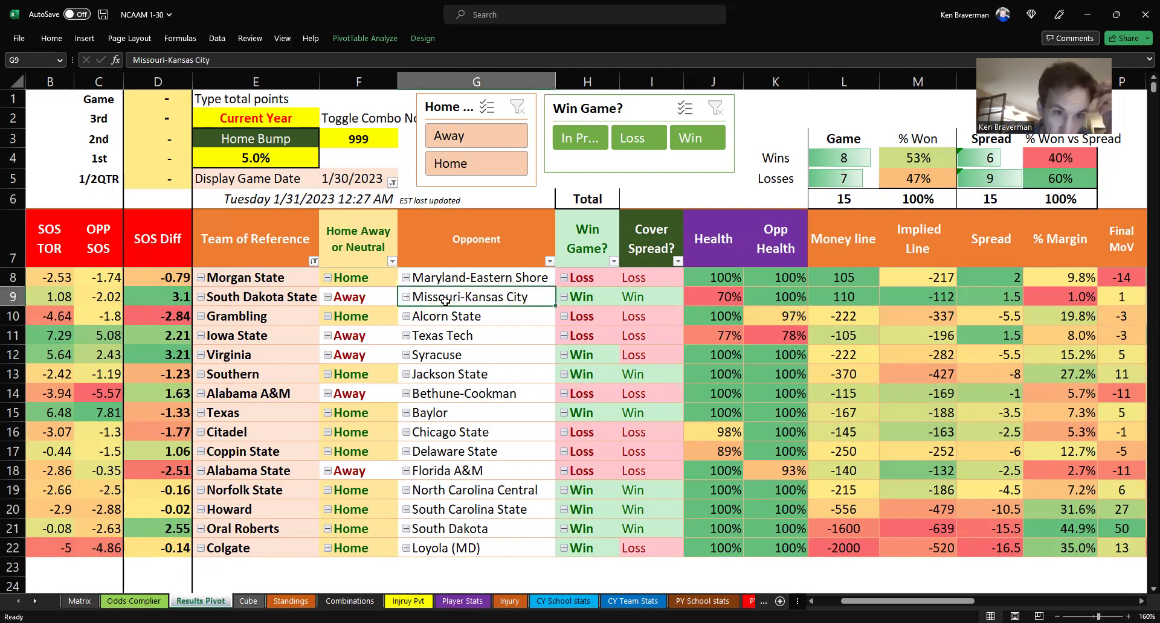
click(282, 323)
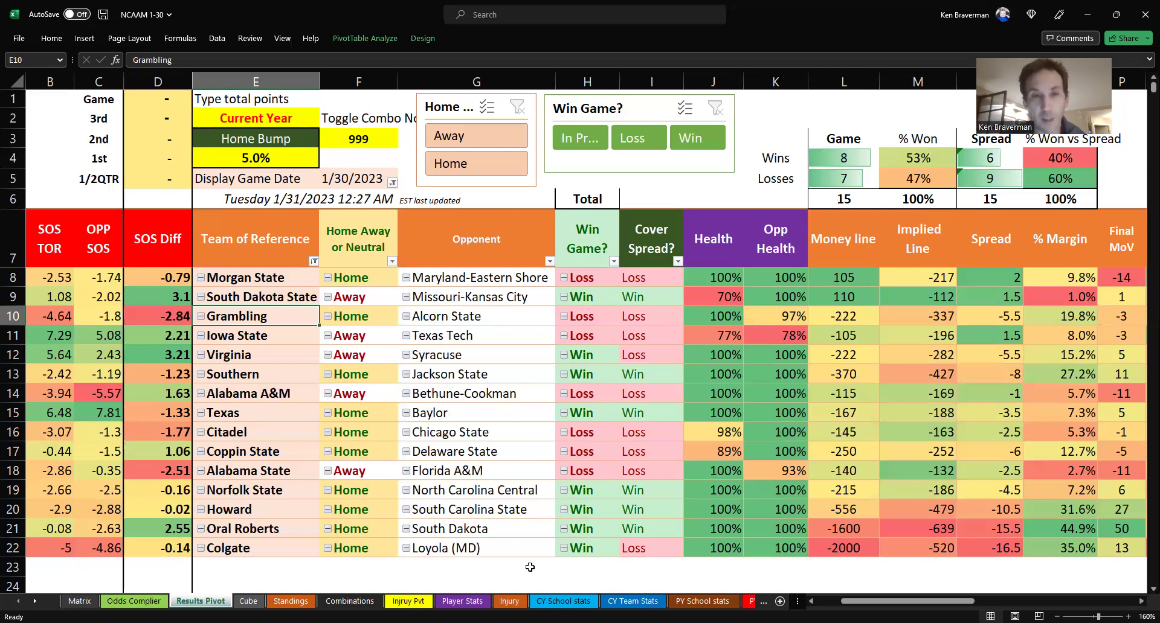
- Examine the Morgan State versus Maryland-Eastern Shore matchup, comparing its projected scores with the final scores
drag(288, 277, 698, 275)
click(530, 276)
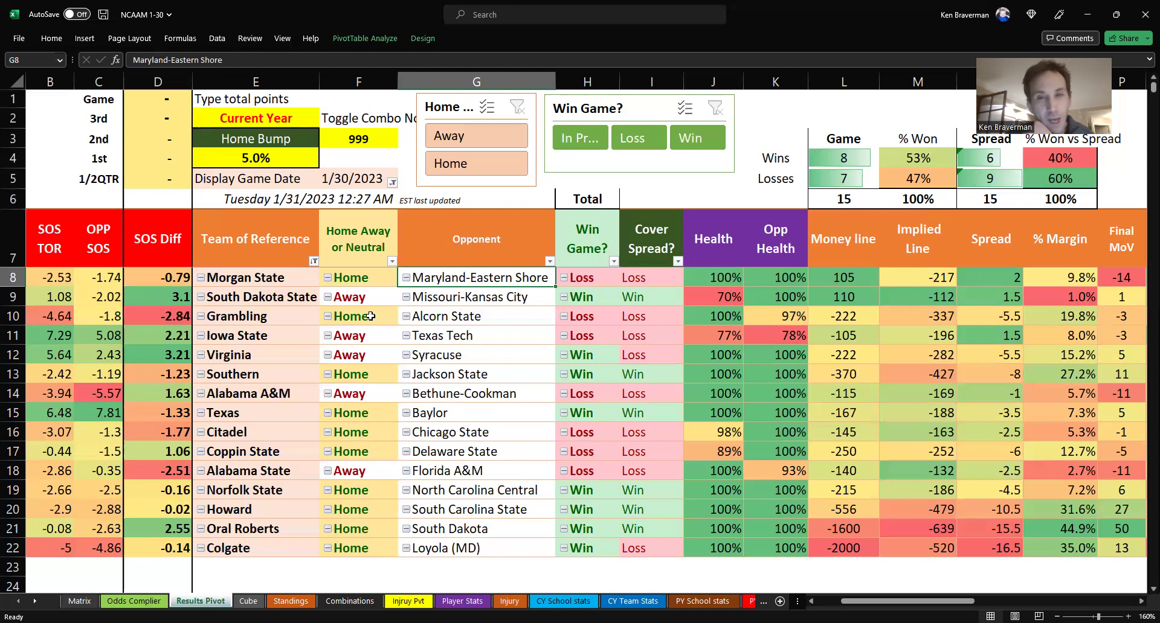
click(305, 281)
drag(305, 281, 502, 276)
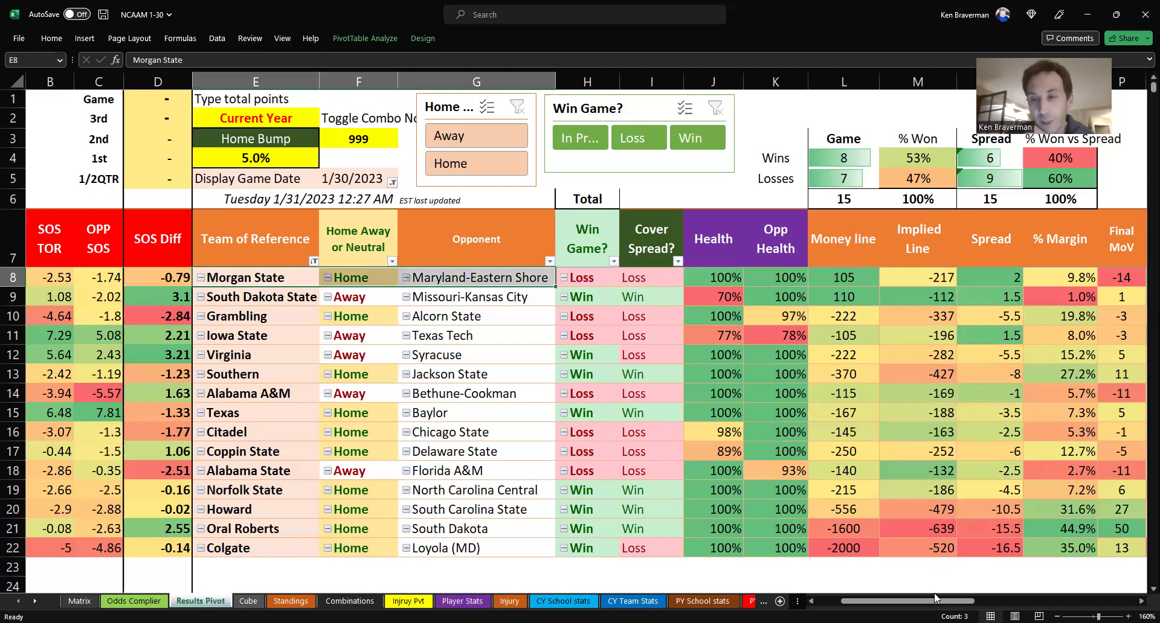
drag(954, 601, 1013, 601)
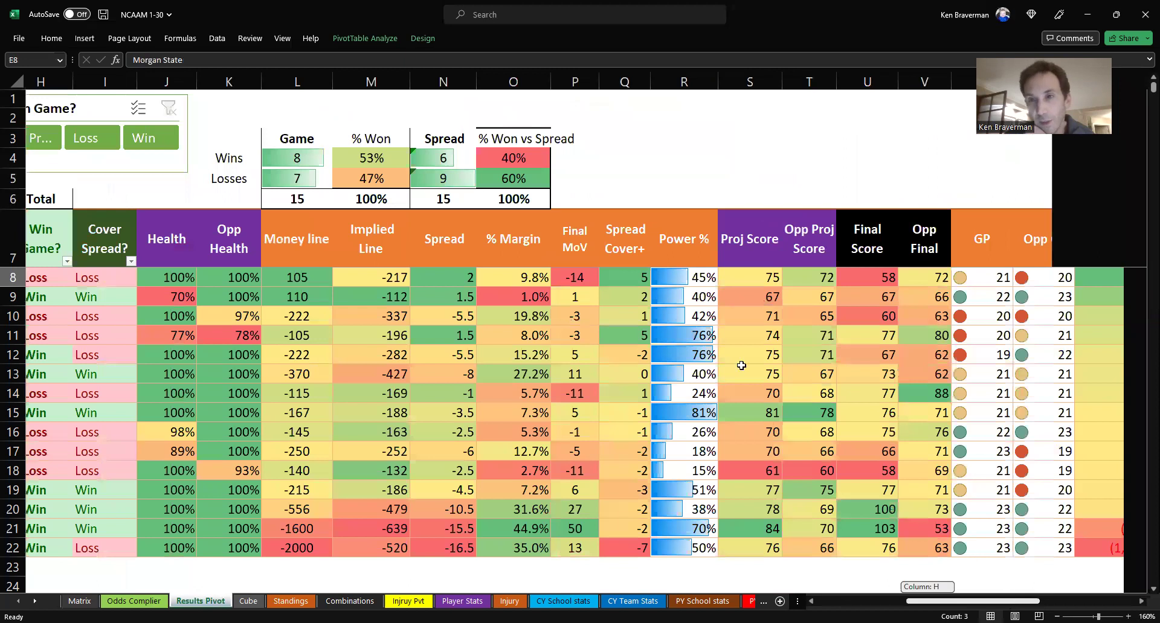
scroll(738, 366, right, 2)
drag(754, 282, 740, 279)
click(767, 273)
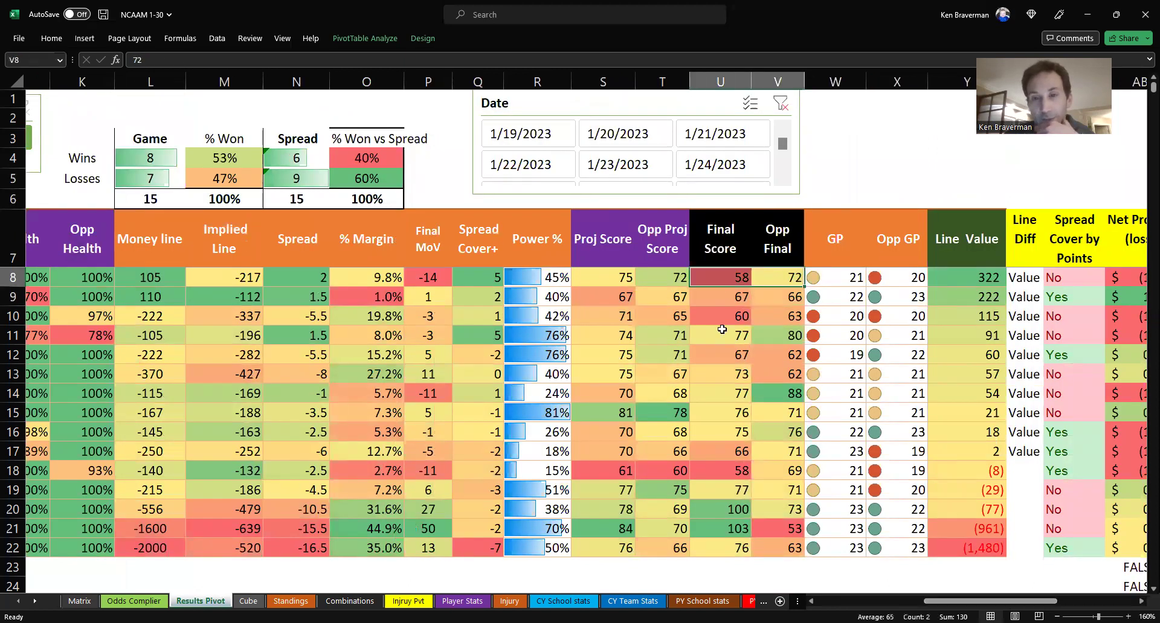
click(724, 281)
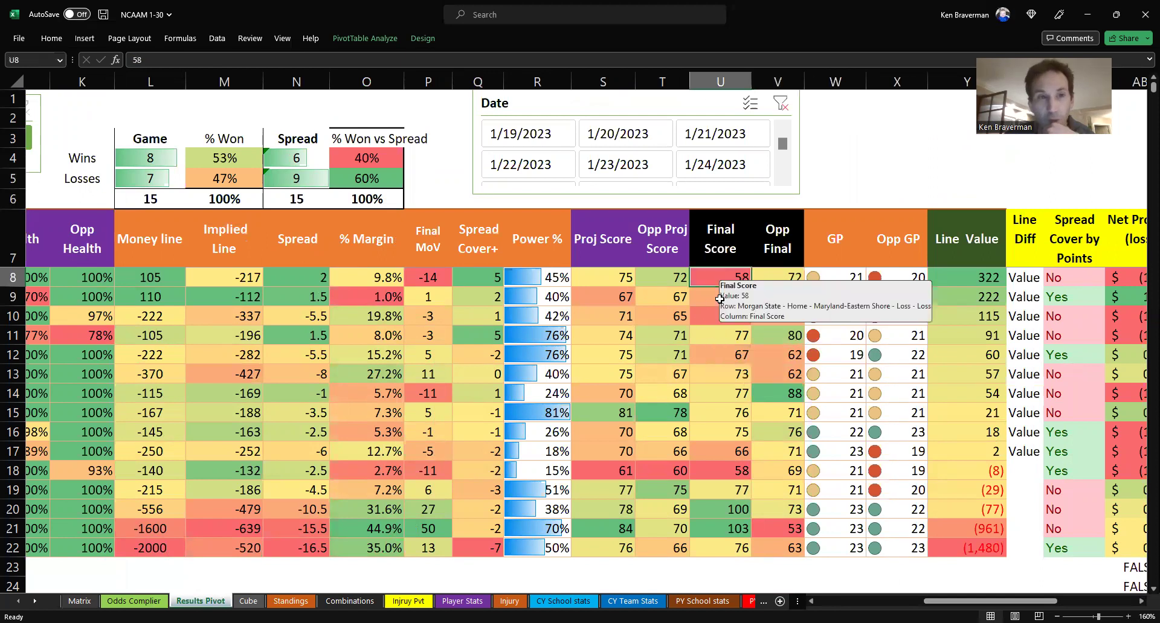
scroll(486, 395, left, 5)
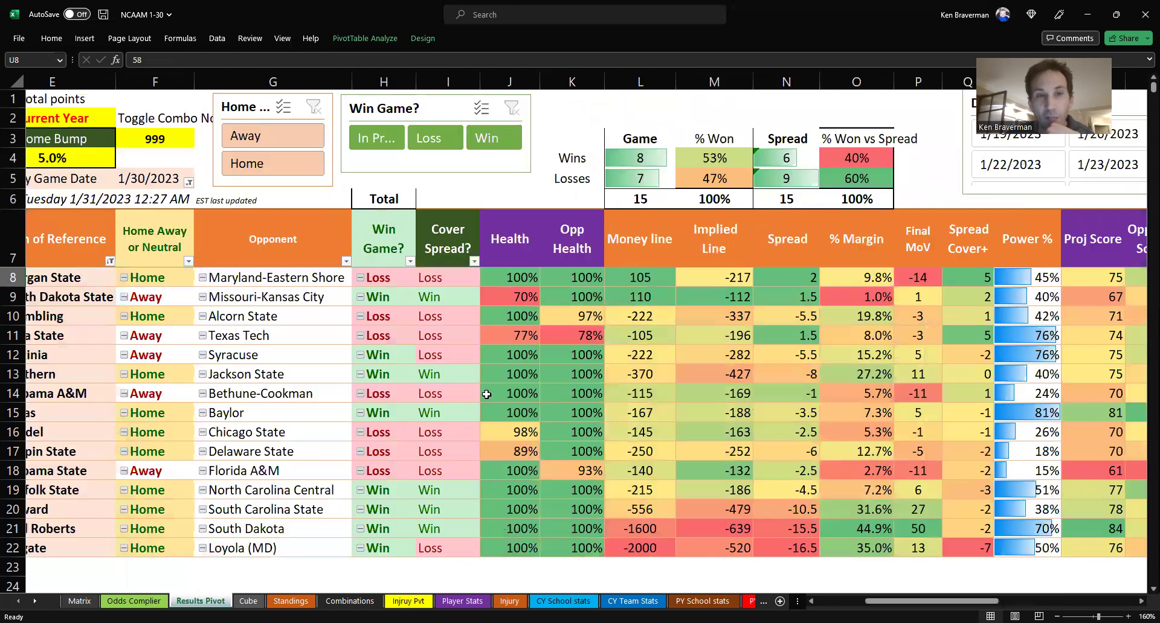
click(302, 276)
drag(882, 602, 896, 502)
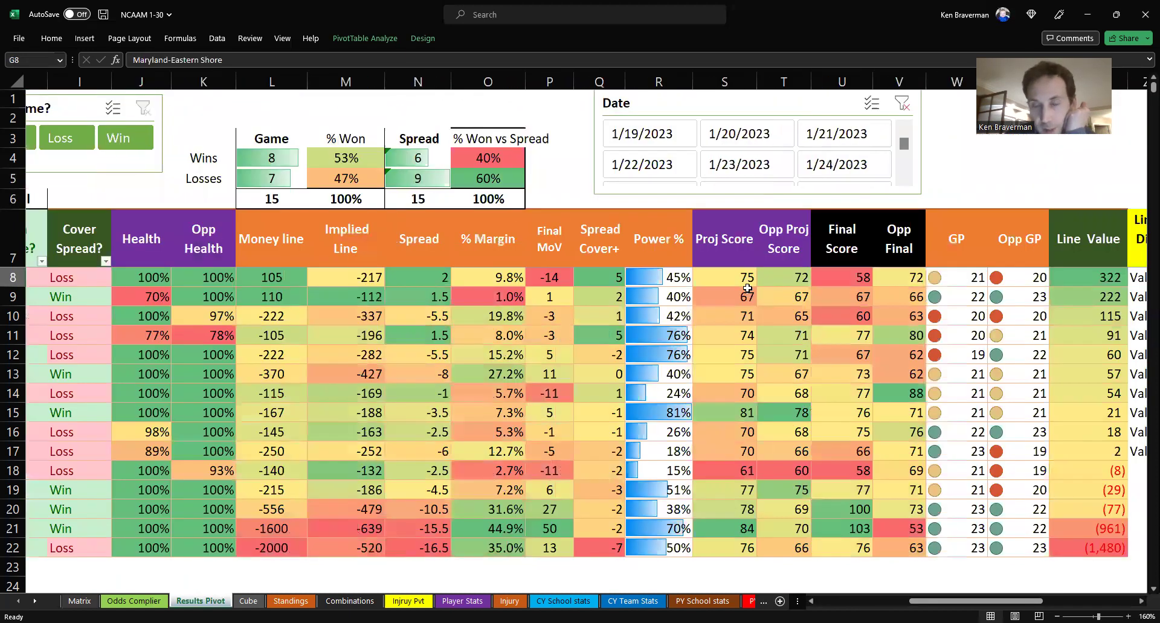
scroll(761, 302, right, 2)
drag(858, 277, 894, 278)
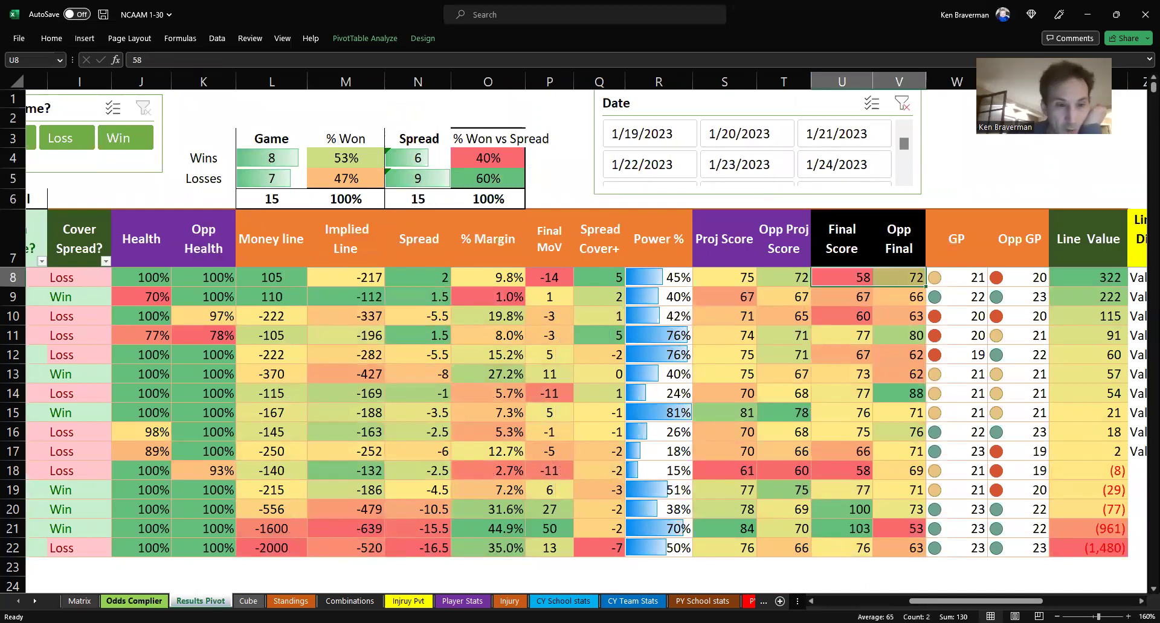
- Find the Maryland-Eastern Shore and Morgan State rows on the Odds Complier sheet and check the game's Over-Under line
click(134, 601)
scroll(338, 399, up, 1)
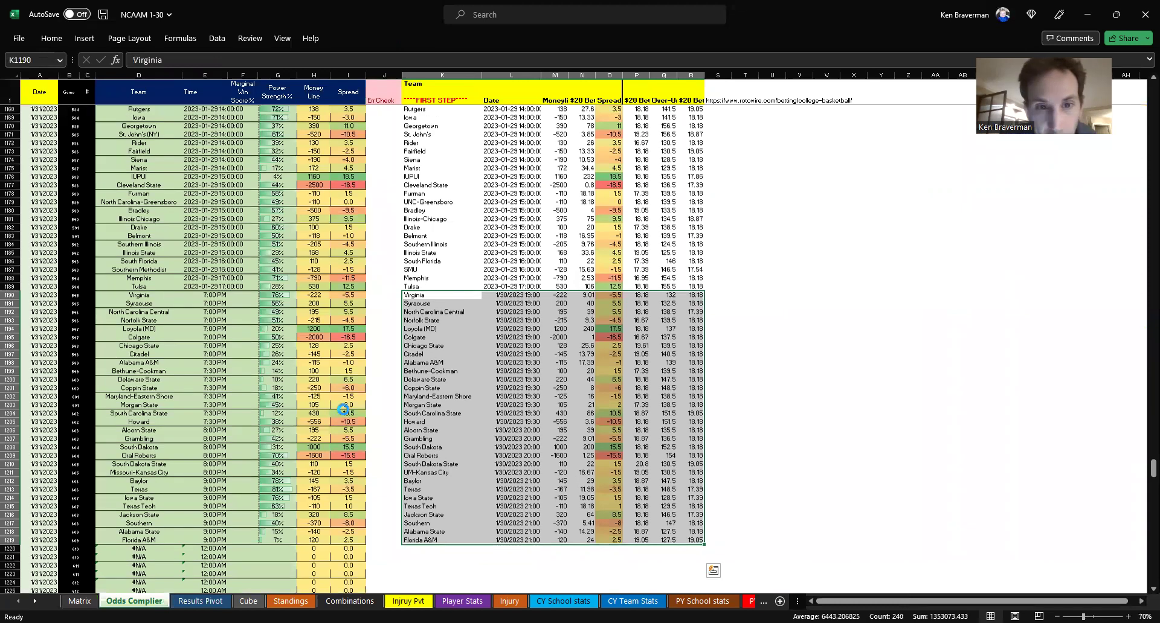
scroll(479, 394, up, 1)
key(ctrl+q)
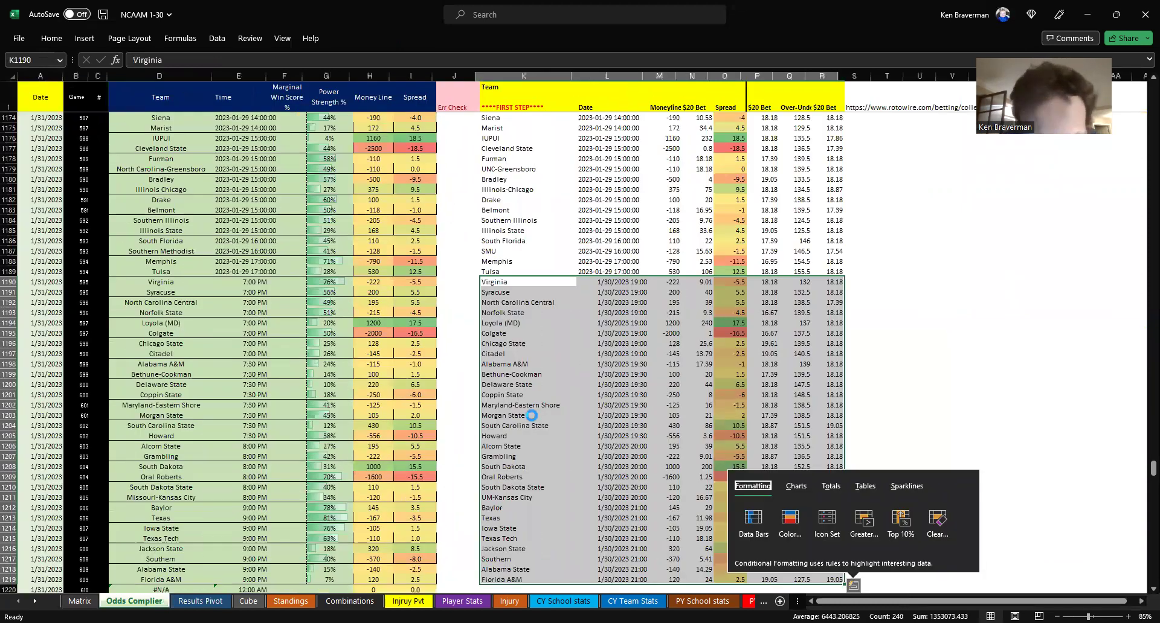
scroll(638, 432, up, 2)
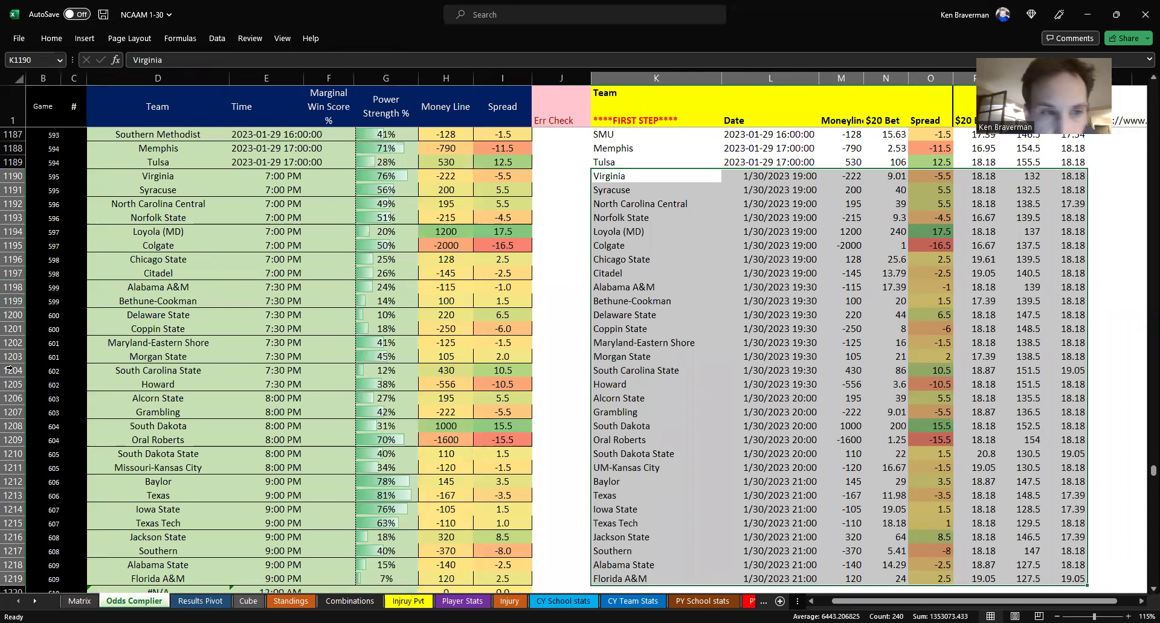
drag(15, 346, 15, 359)
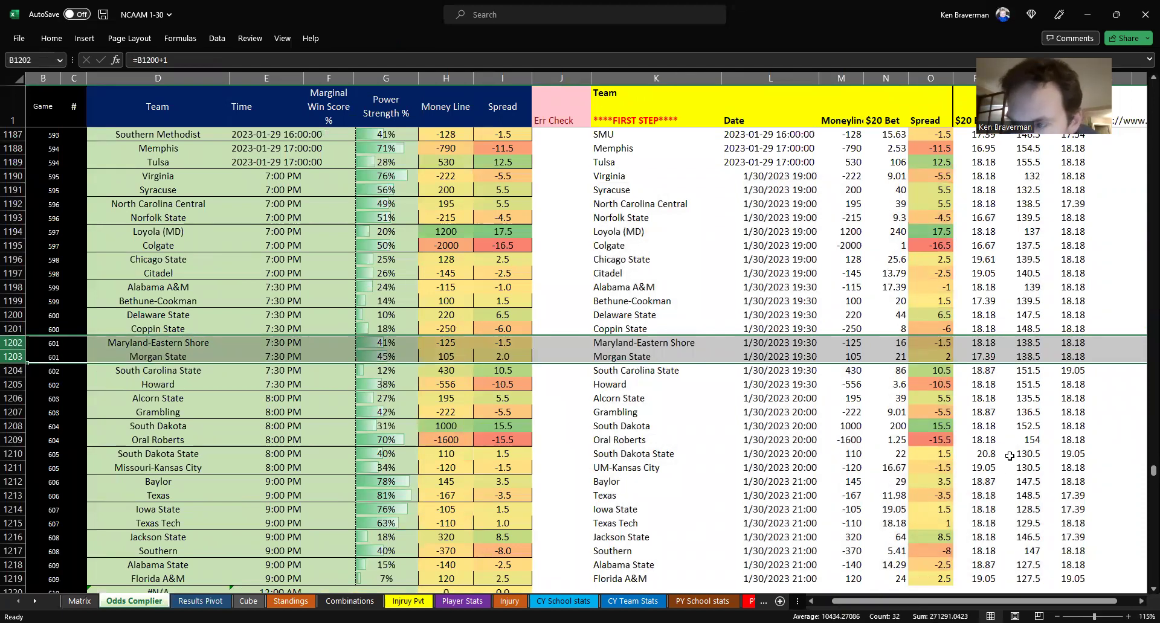
click(1020, 343)
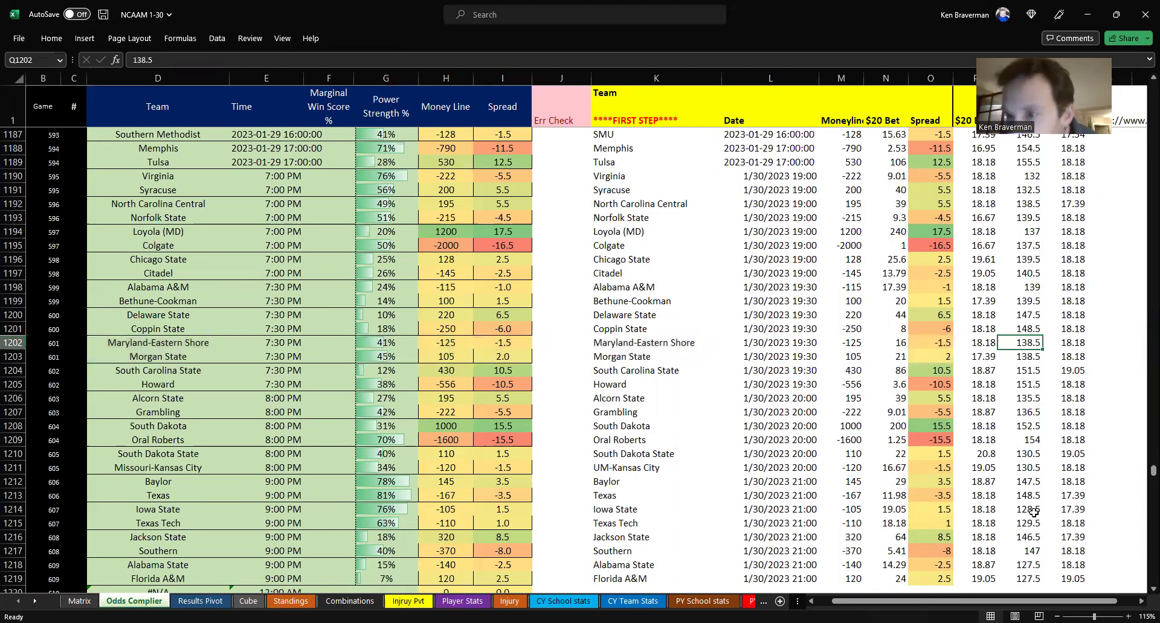